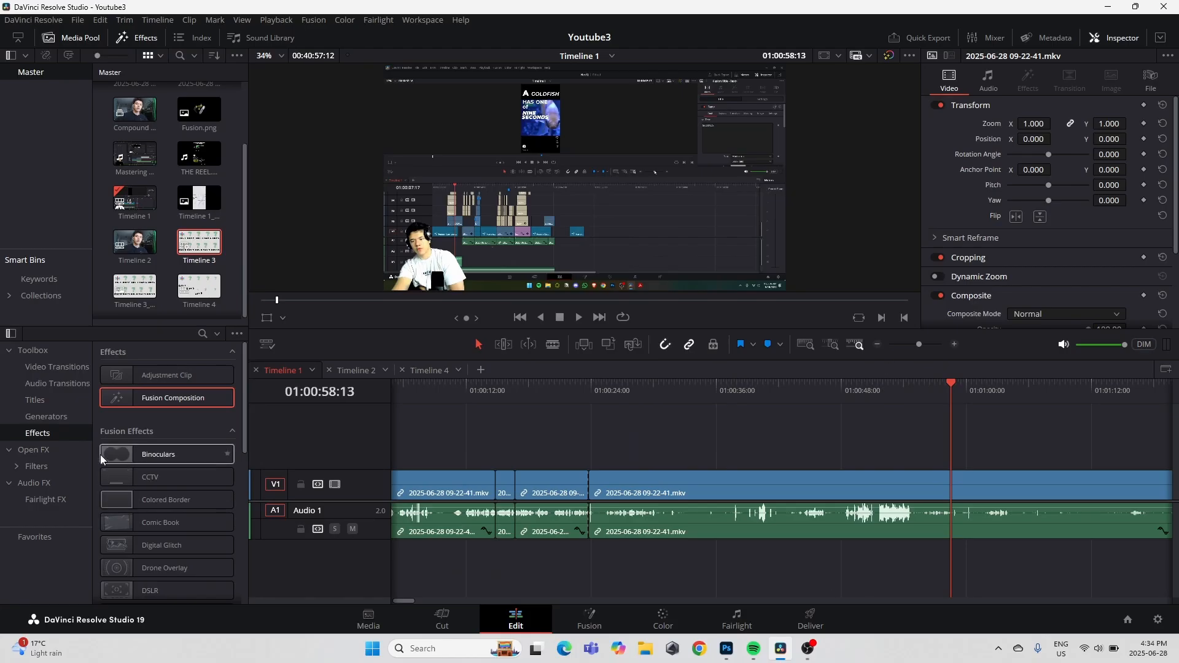
# Step: Add a Text+ title on a new track above the video clip, starting at the playhead, and open its font list
pyautogui.click(35, 399)
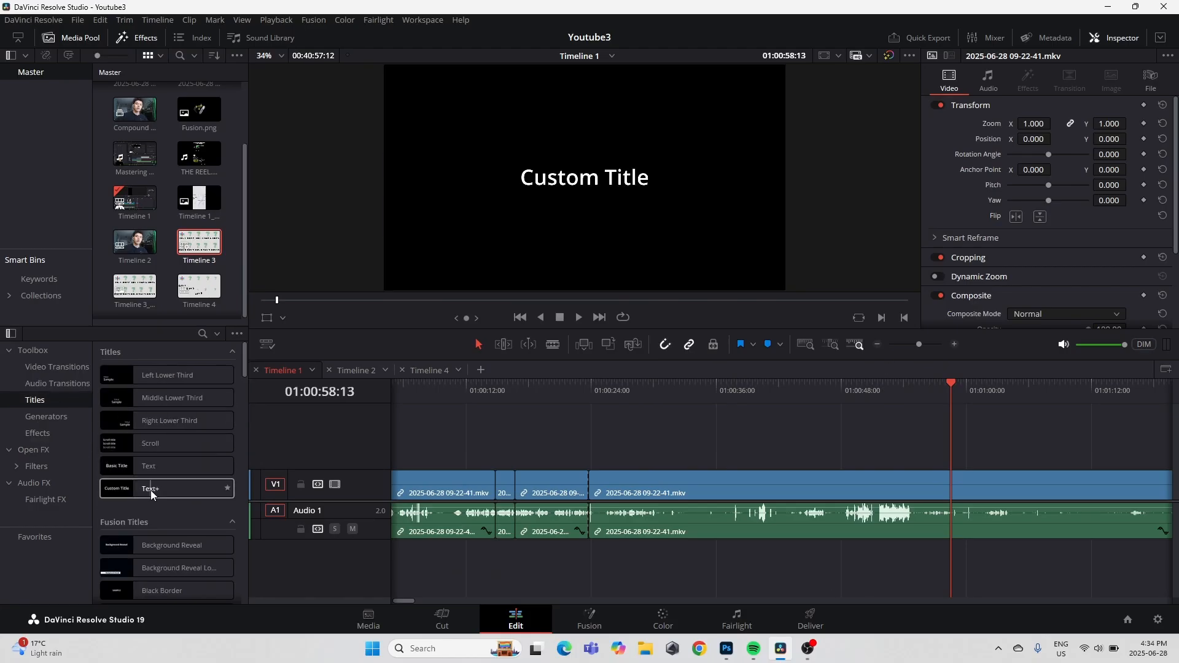
pyautogui.moveTo(151, 491); pyautogui.dragTo(952, 444)
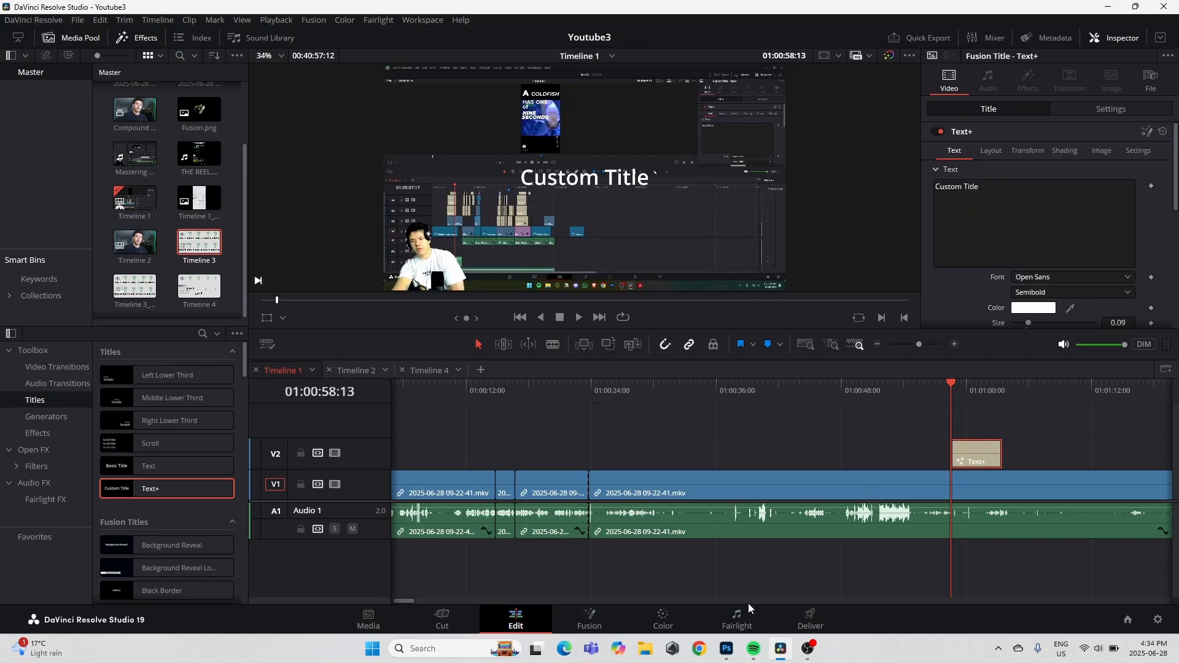
pyautogui.click(1048, 275)
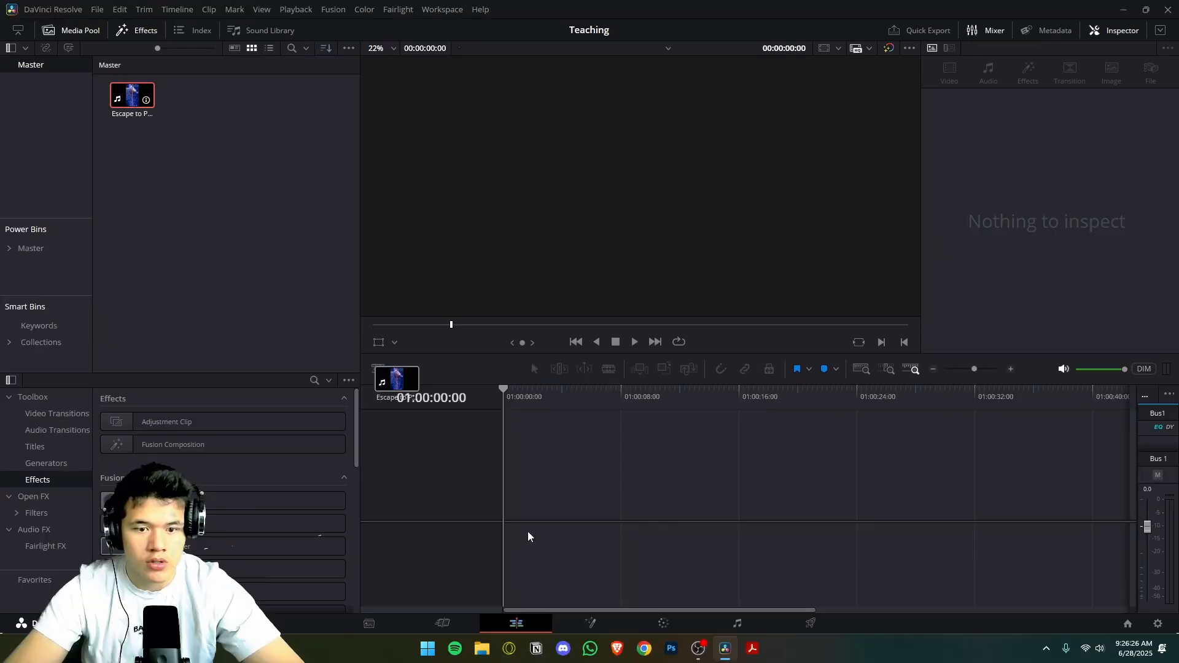
# Step: Place the goldfish clip on an empty timeline and set Timeline 1 to use vertical resolution
pyautogui.moveTo(528, 532); pyautogui.dragTo(505, 511)
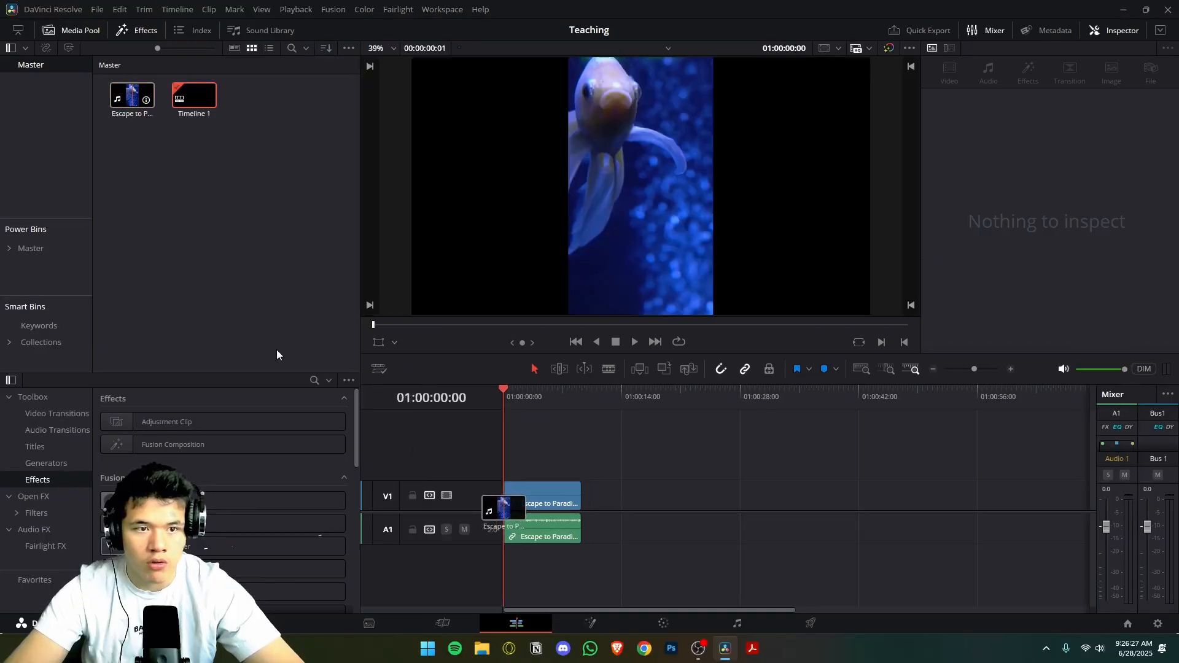
pyautogui.click(198, 103)
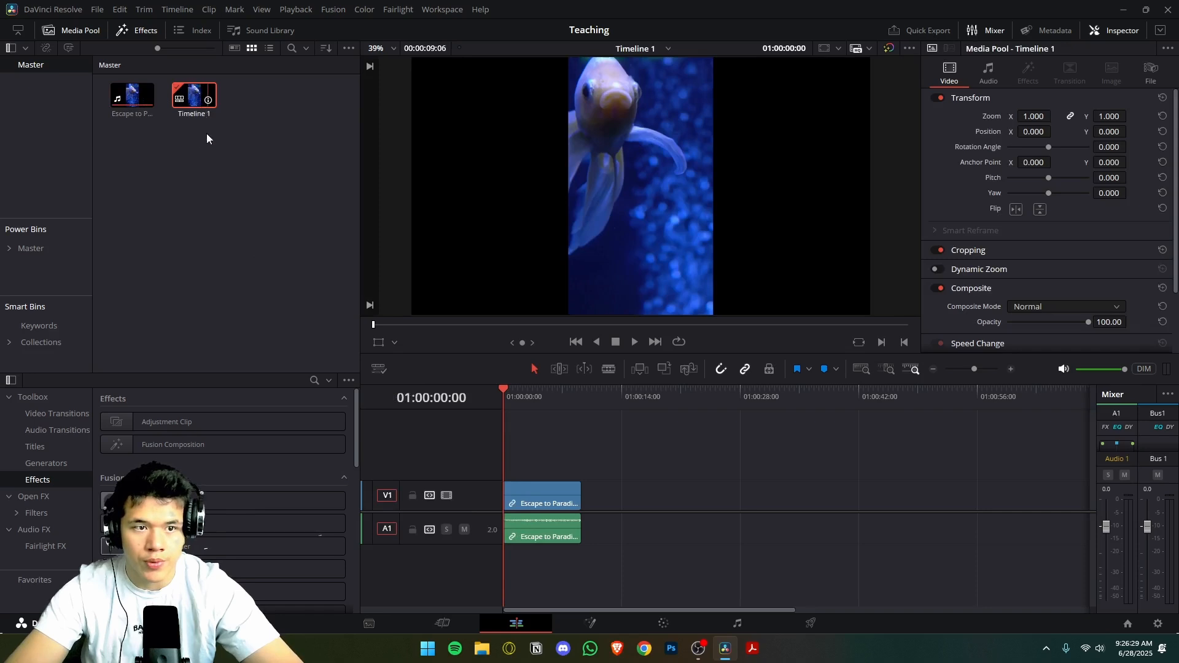
pyautogui.rightClick(192, 103)
pyautogui.moveTo(407, 111)
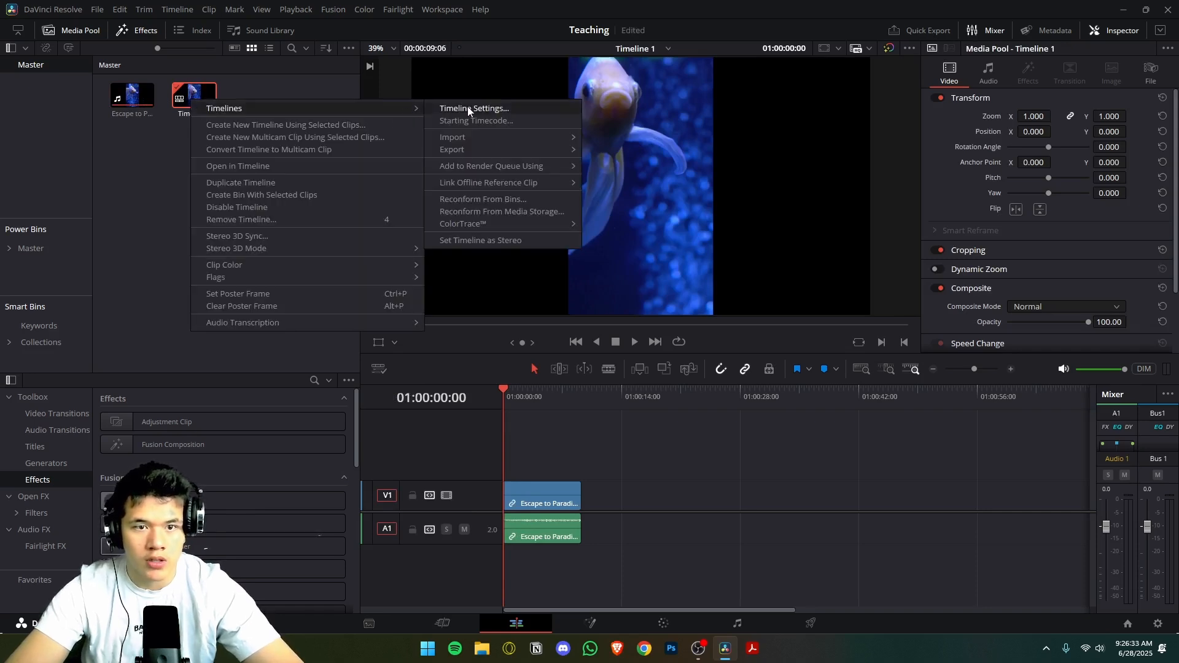
pyautogui.click(468, 109)
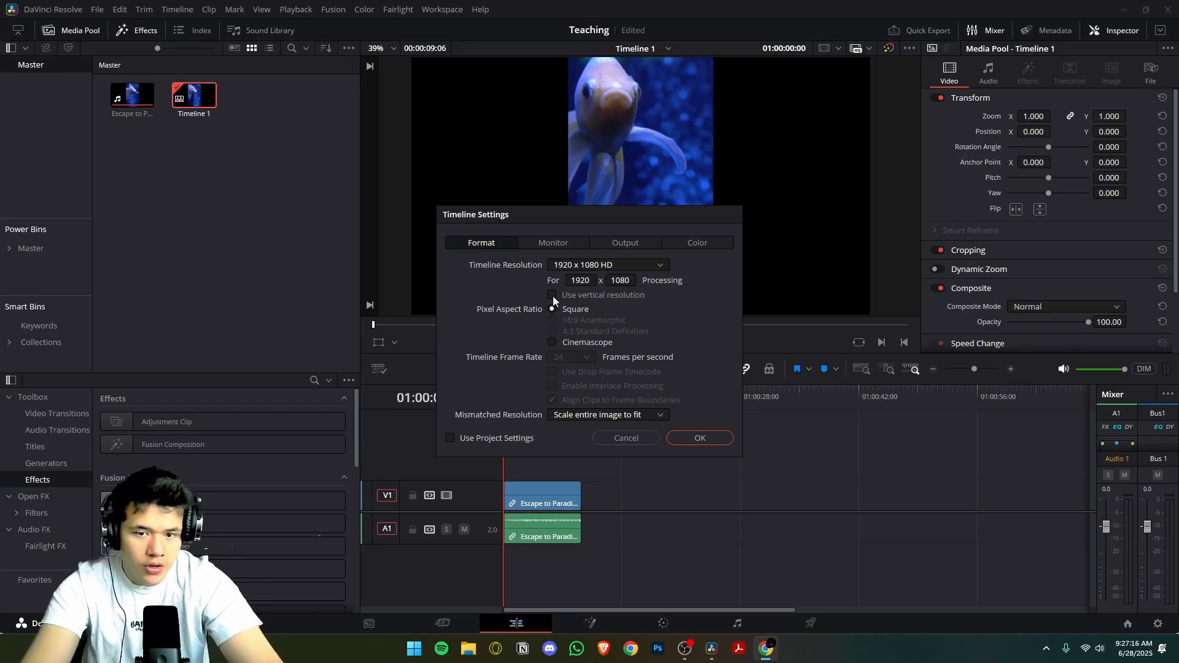
pyautogui.click(561, 295)
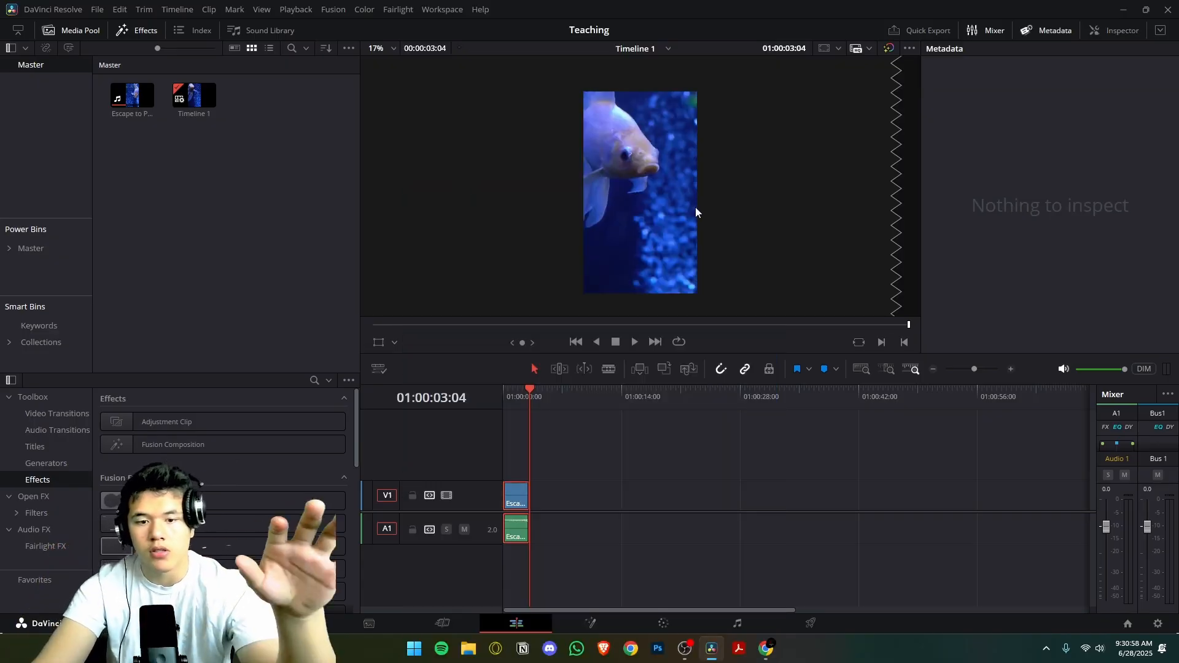
# Step: Show the goldfish clip's properties in the Inspector and hide the audio Mixer
pyautogui.click(514, 502)
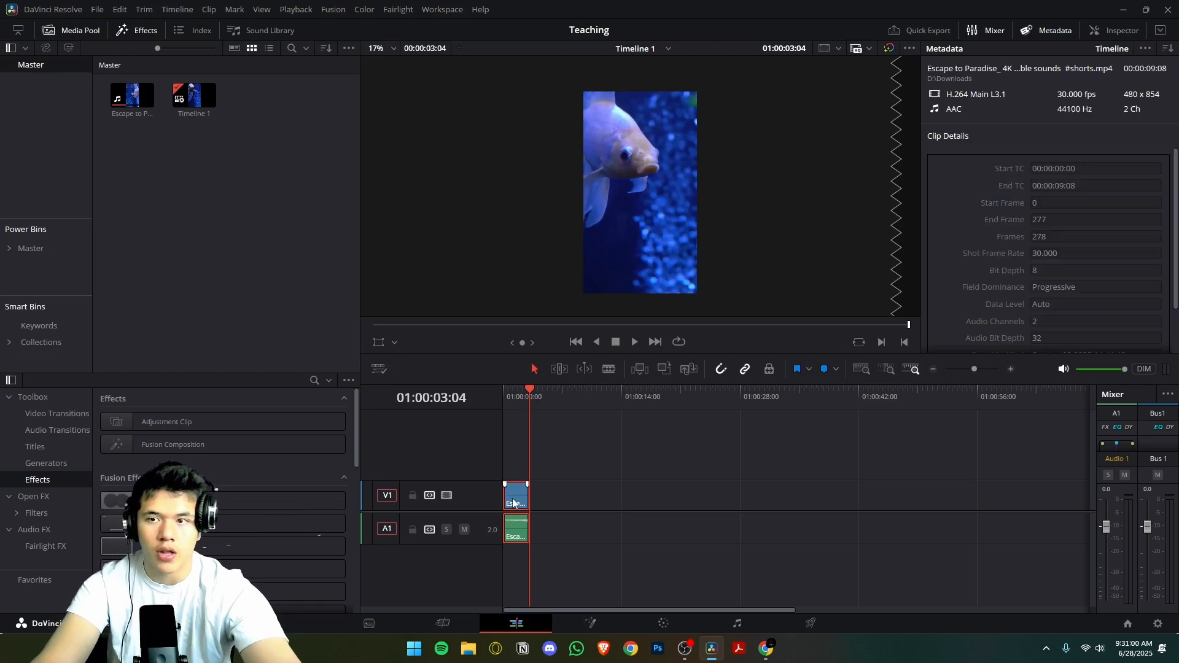
pyautogui.click(1110, 28)
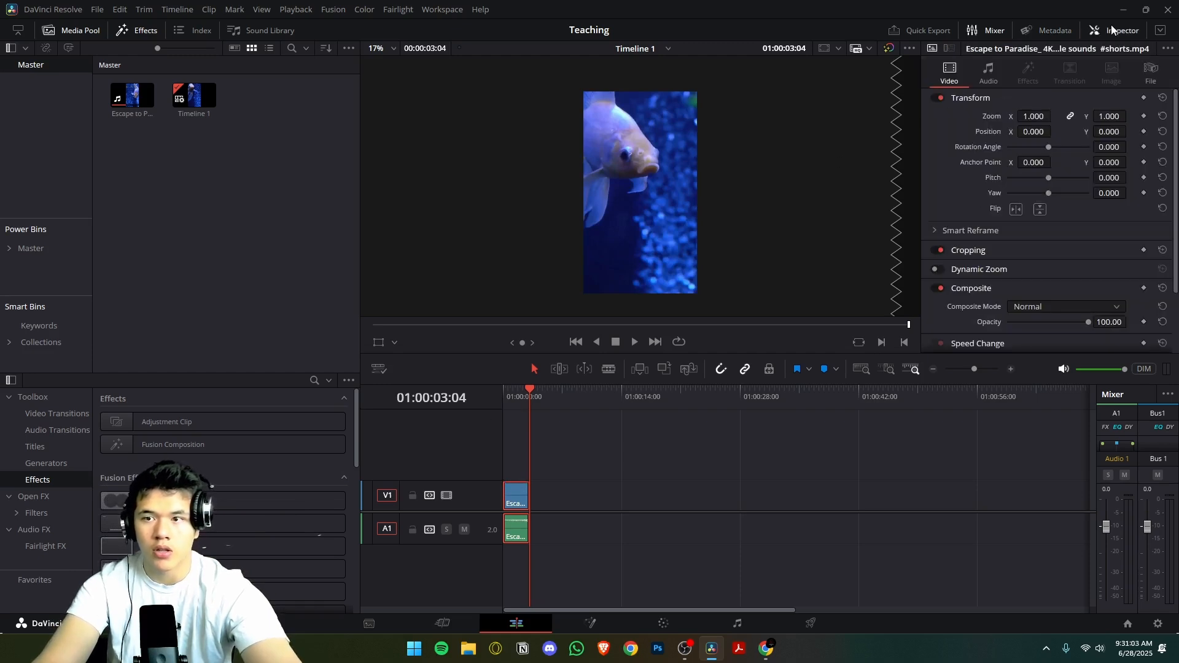
pyautogui.click(996, 30)
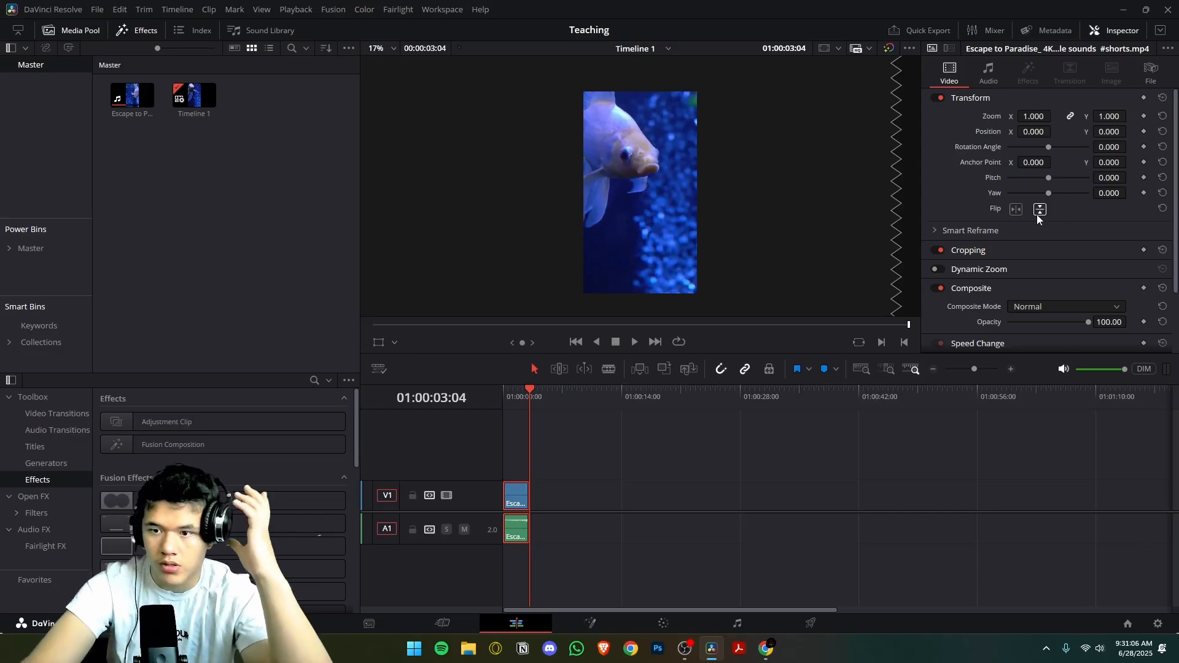
# Step: Crop the goldfish clip by 396 at both its top and bottom edges
pyautogui.scroll(-1, 1043, 193)
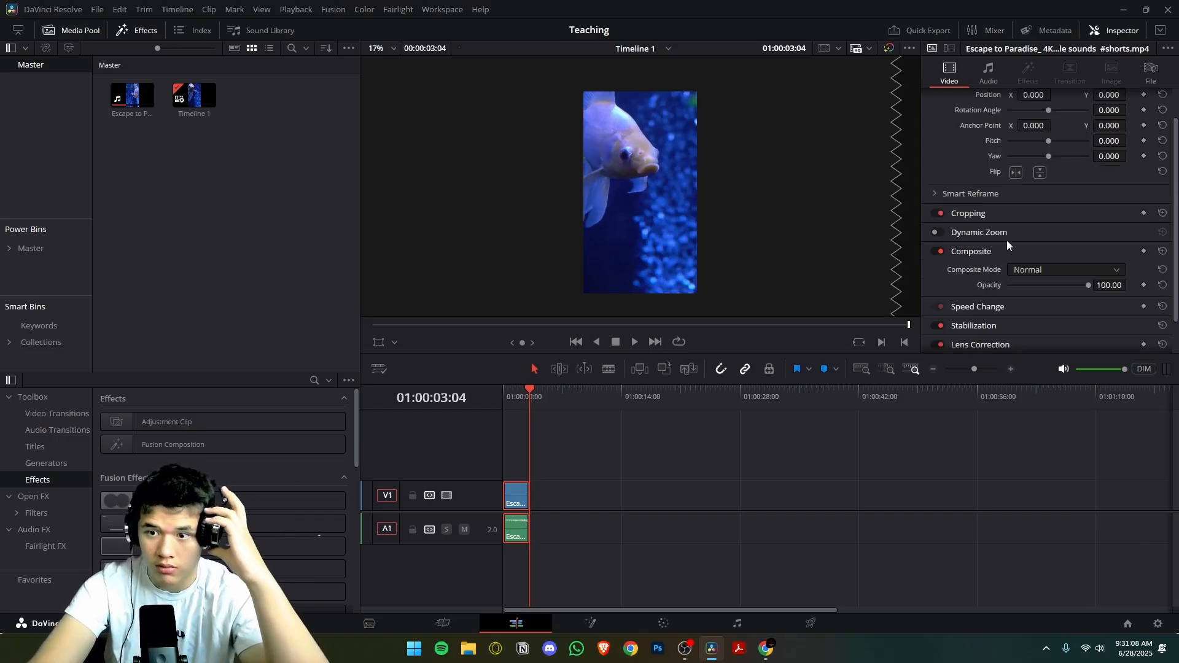
pyautogui.click(983, 215)
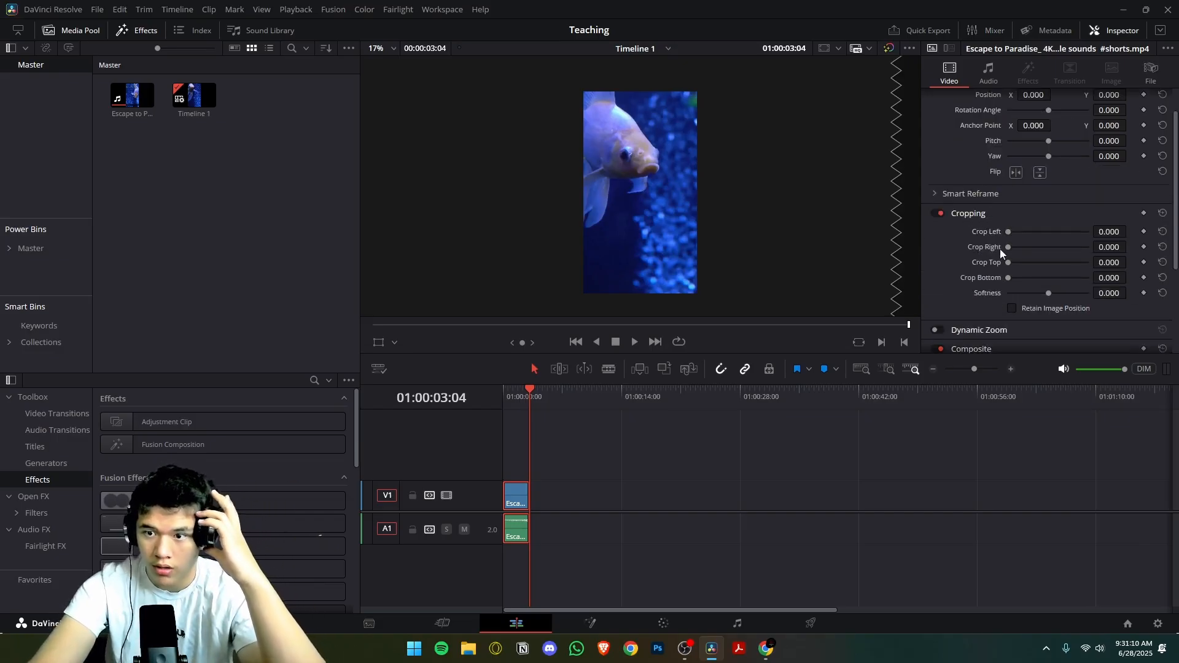
pyautogui.moveTo(1008, 263); pyautogui.dragTo(1024, 255)
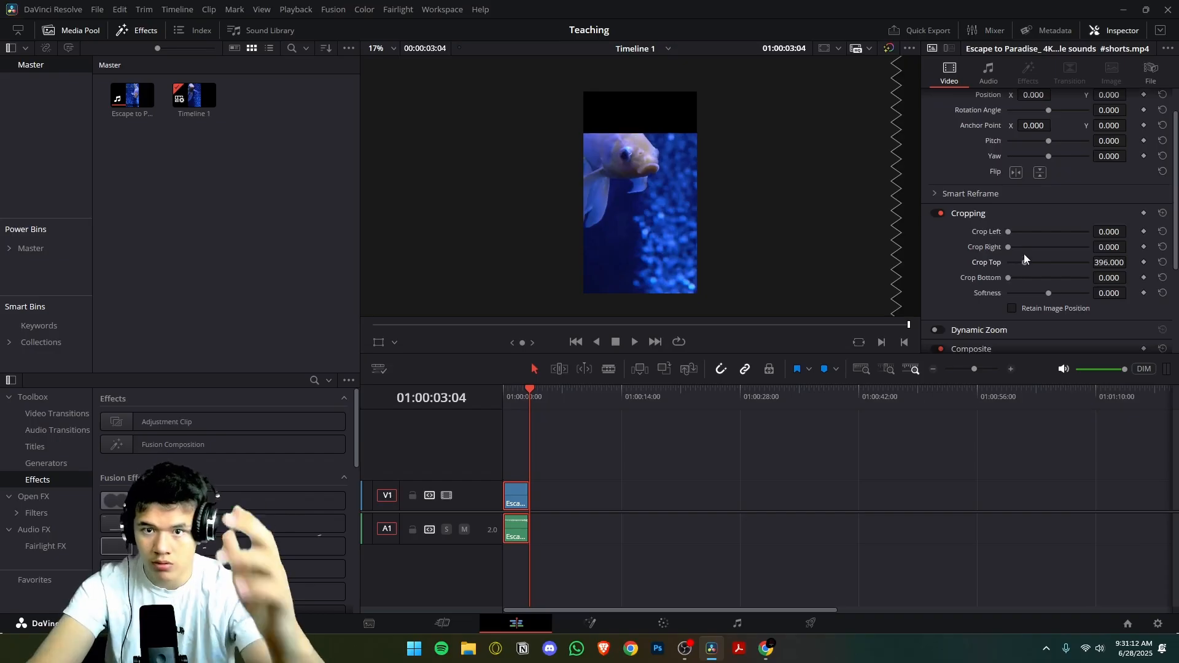
pyautogui.click(1111, 265)
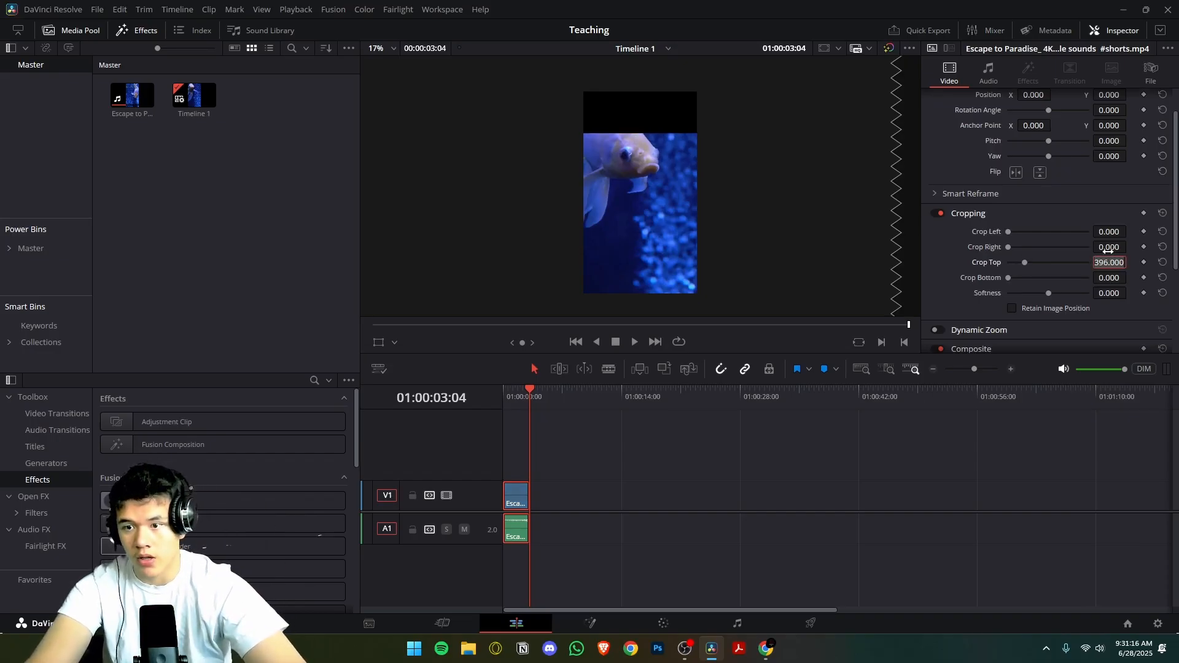
pyautogui.click(1111, 278)
pyautogui.write('396')
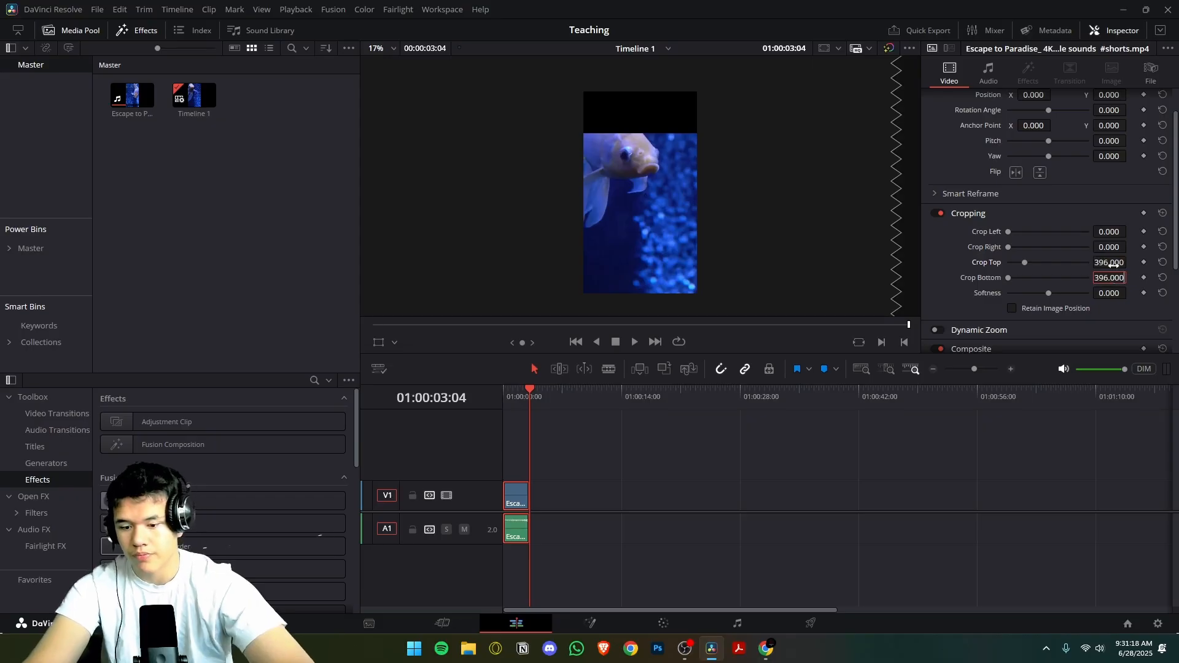
pyautogui.press('Return')
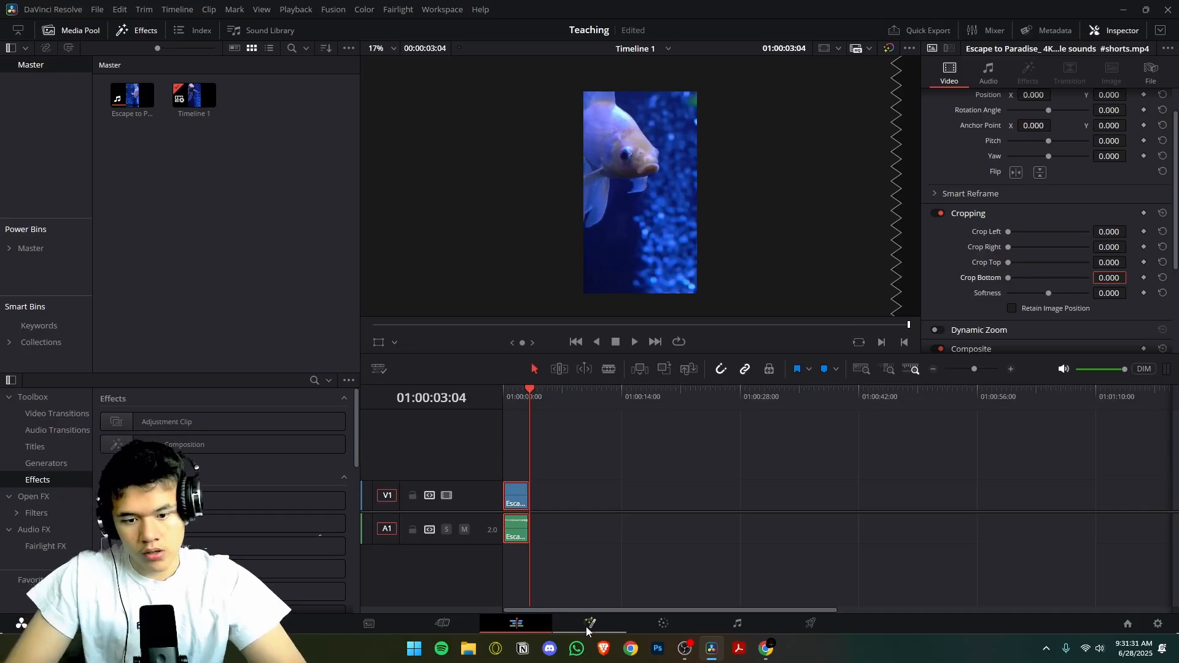
# Step: Move the playhead to the middle of the clip and add a Rectangle mask node above MediaIn1 in Fusion
pyautogui.click(586, 623)
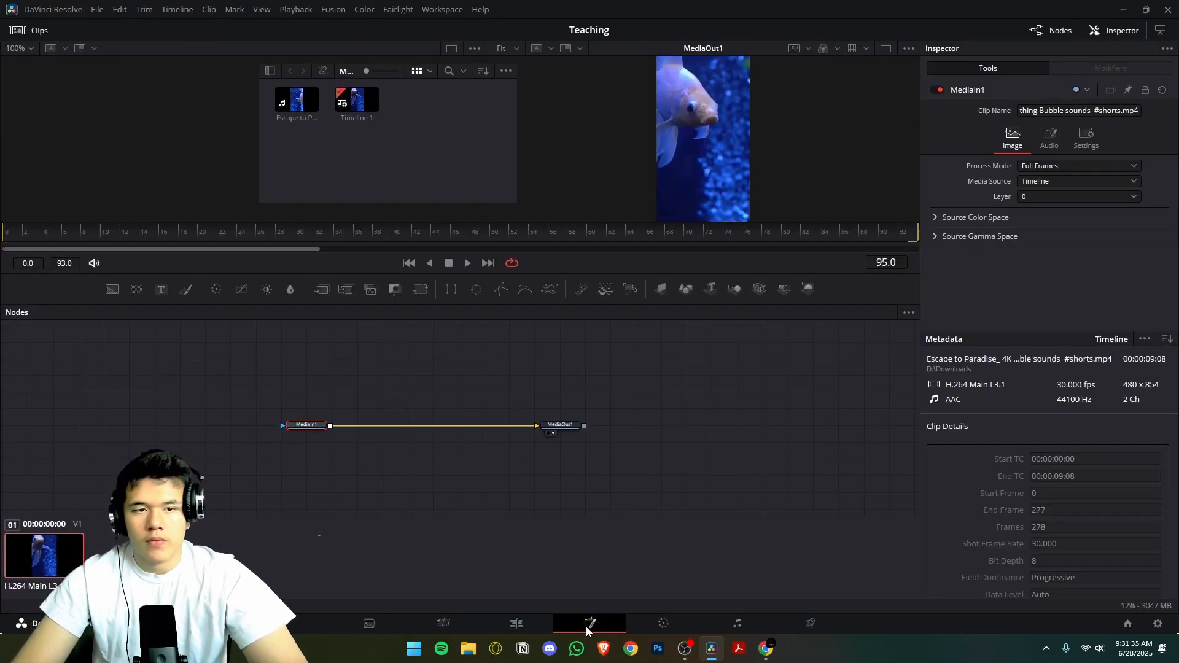
pyautogui.click(500, 621)
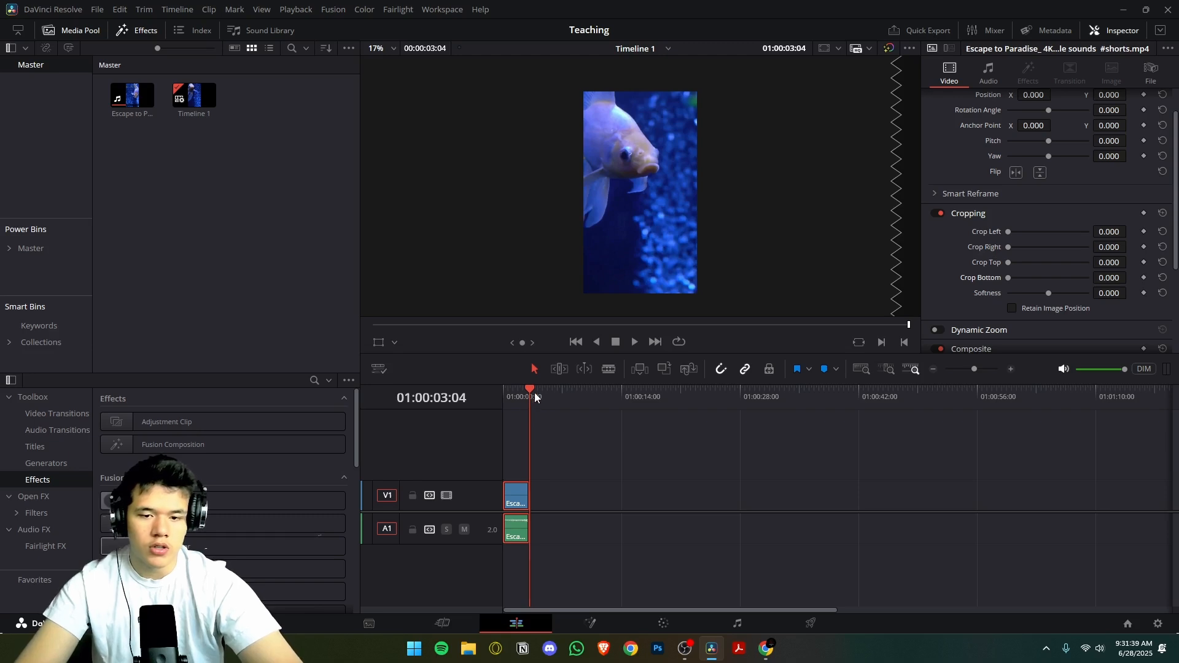
pyautogui.moveTo(534, 396)
pyautogui.mouseDown()
pyautogui.moveTo(553, 403)
pyautogui.moveTo(517, 400)
pyautogui.mouseUp()
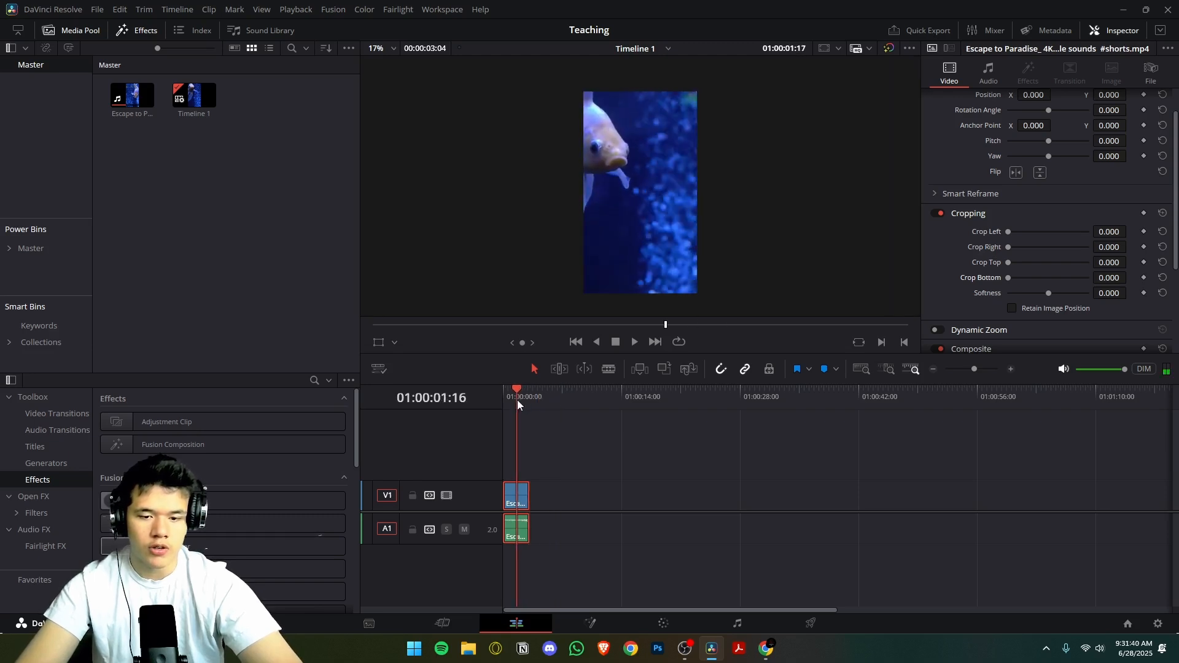
pyautogui.click(593, 624)
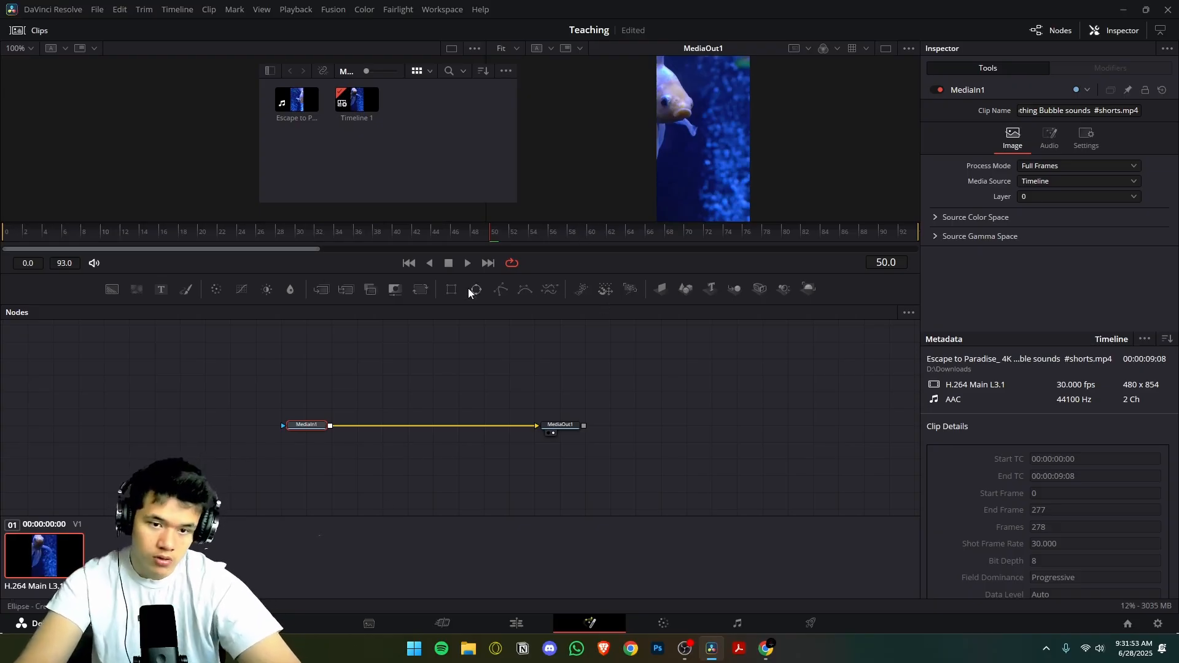
pyautogui.moveTo(453, 293); pyautogui.dragTo(297, 411)
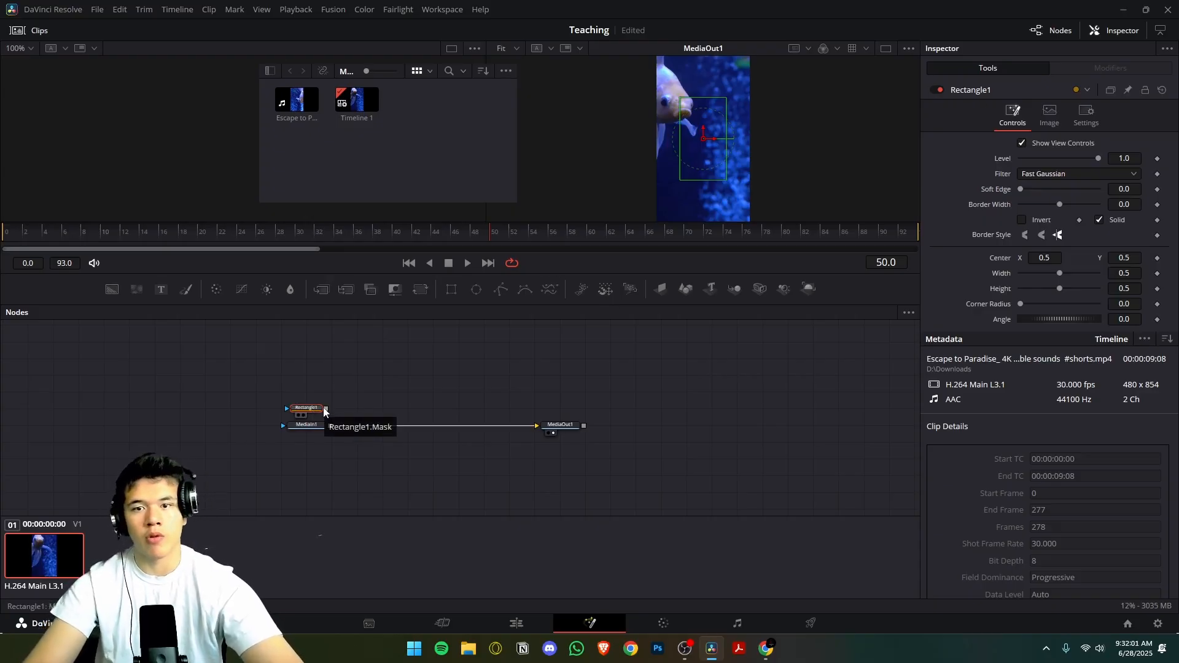
# Step: Connect the Rectangle1 mask output to the MediaIn1 node
pyautogui.moveTo(325, 410); pyautogui.dragTo(317, 429)
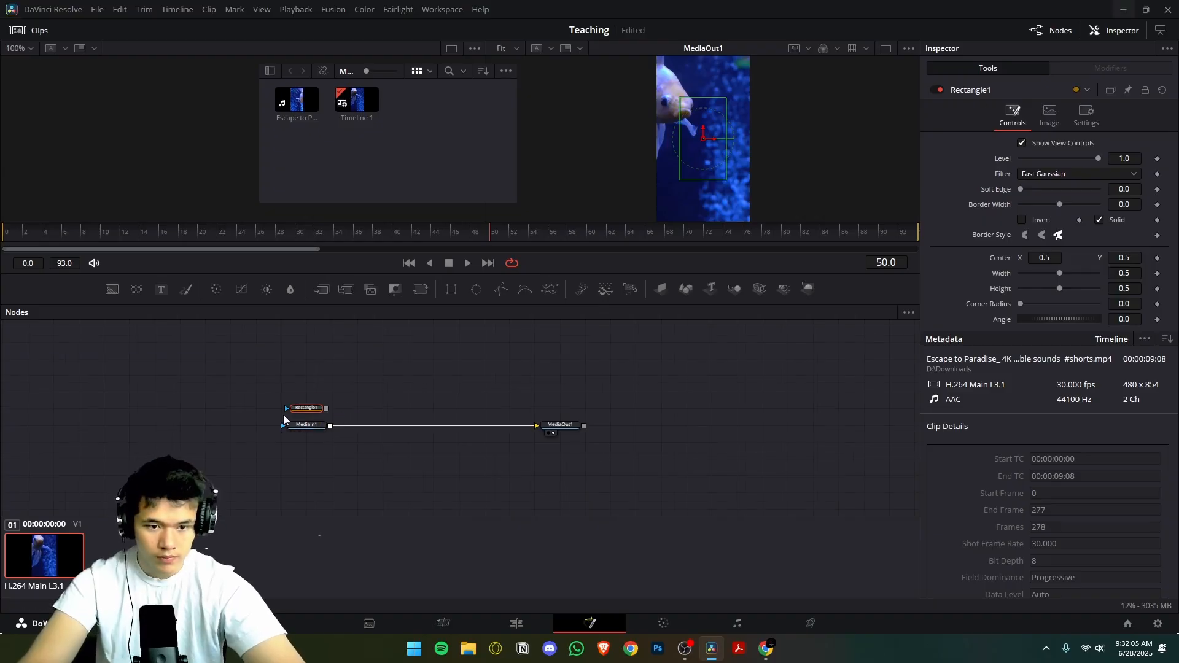
pyautogui.scroll(5, 283, 417)
pyautogui.scroll(-3, 342, 454)
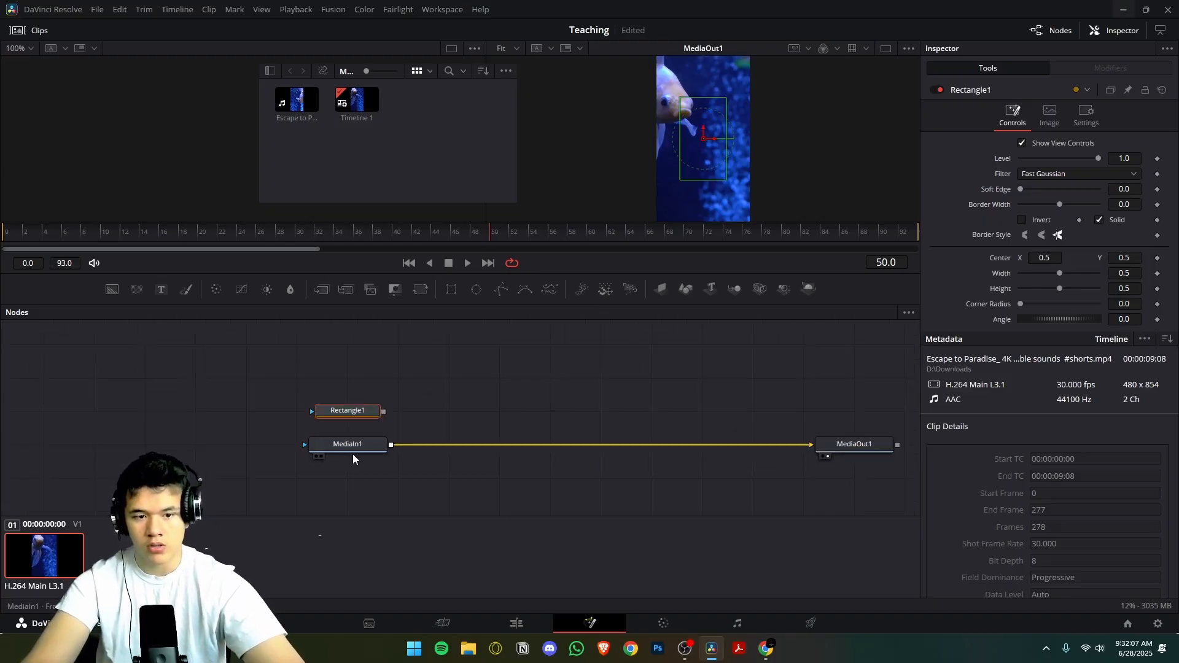
pyautogui.scroll(6, 344, 452)
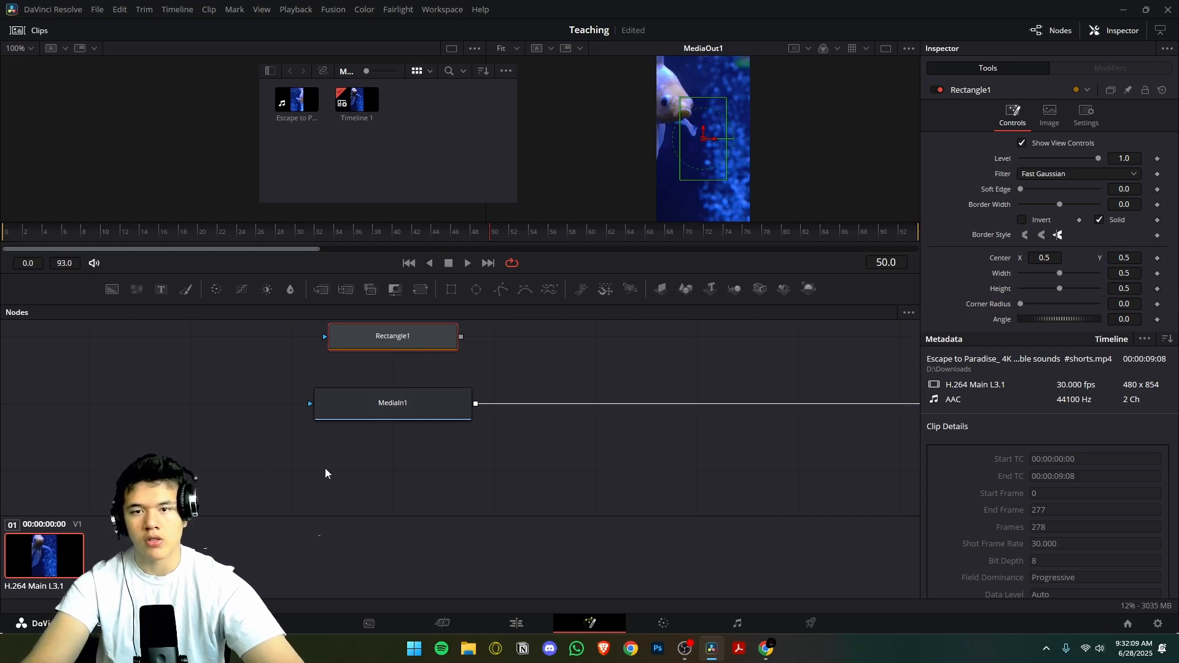
pyautogui.scroll(-3, 399, 489)
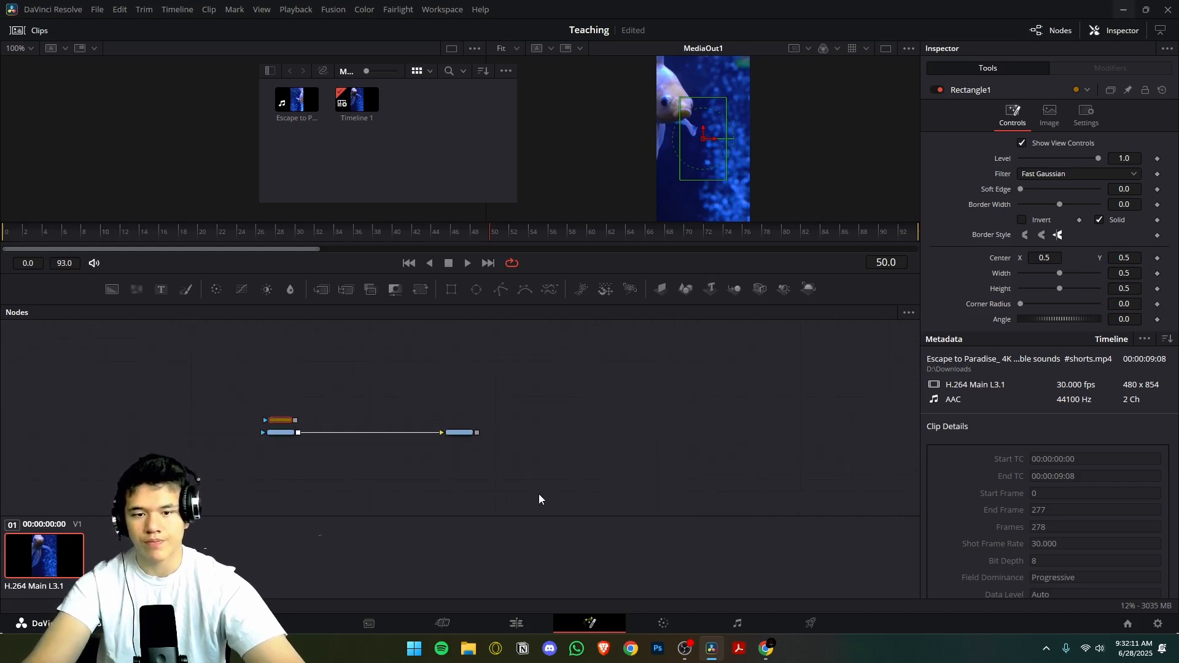
pyautogui.scroll(5, 451, 435)
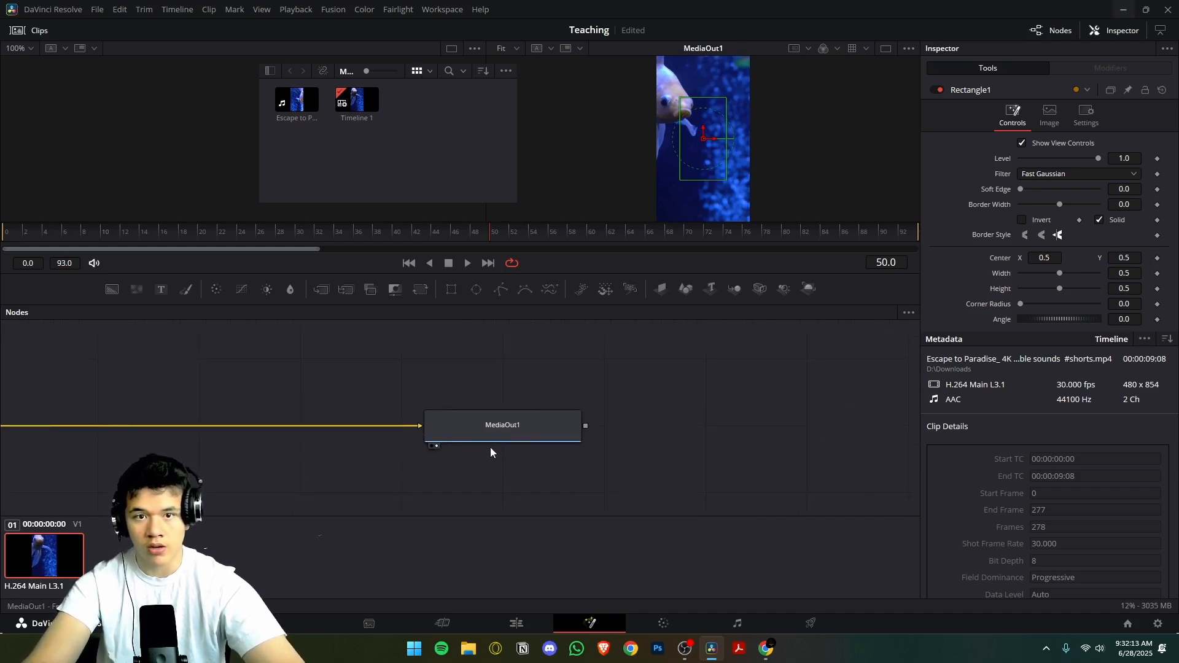
pyautogui.scroll(-3, 541, 399)
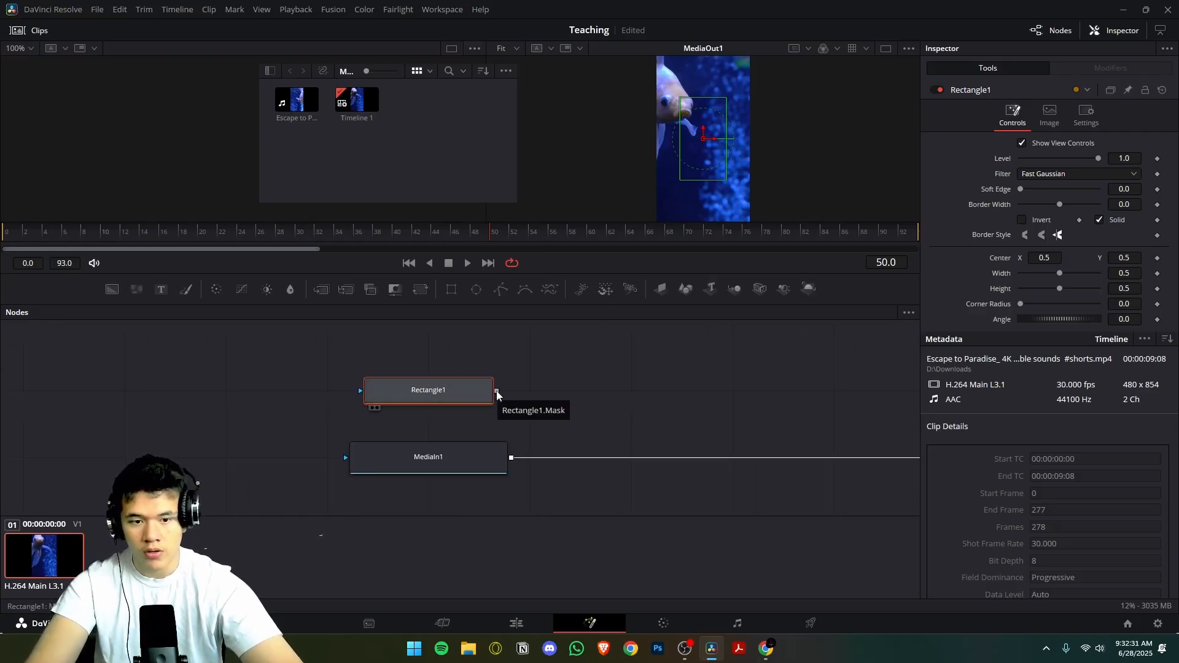
pyautogui.moveTo(496, 393); pyautogui.dragTo(441, 461)
pyautogui.click(426, 414)
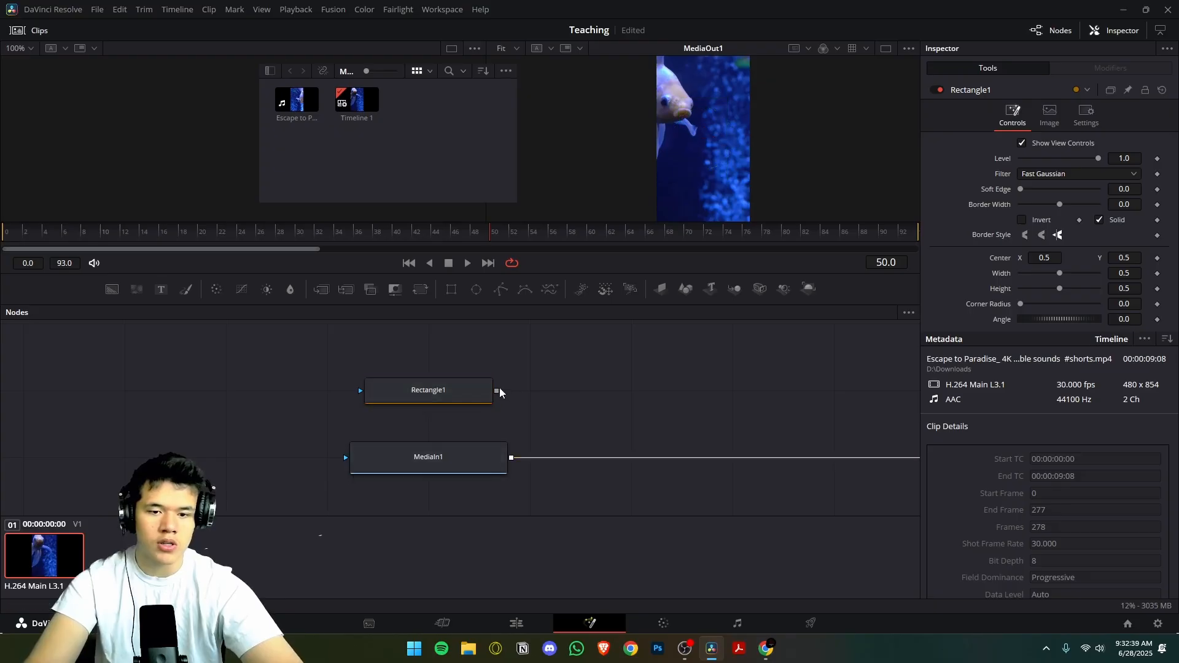
pyautogui.moveTo(497, 391); pyautogui.dragTo(470, 465)
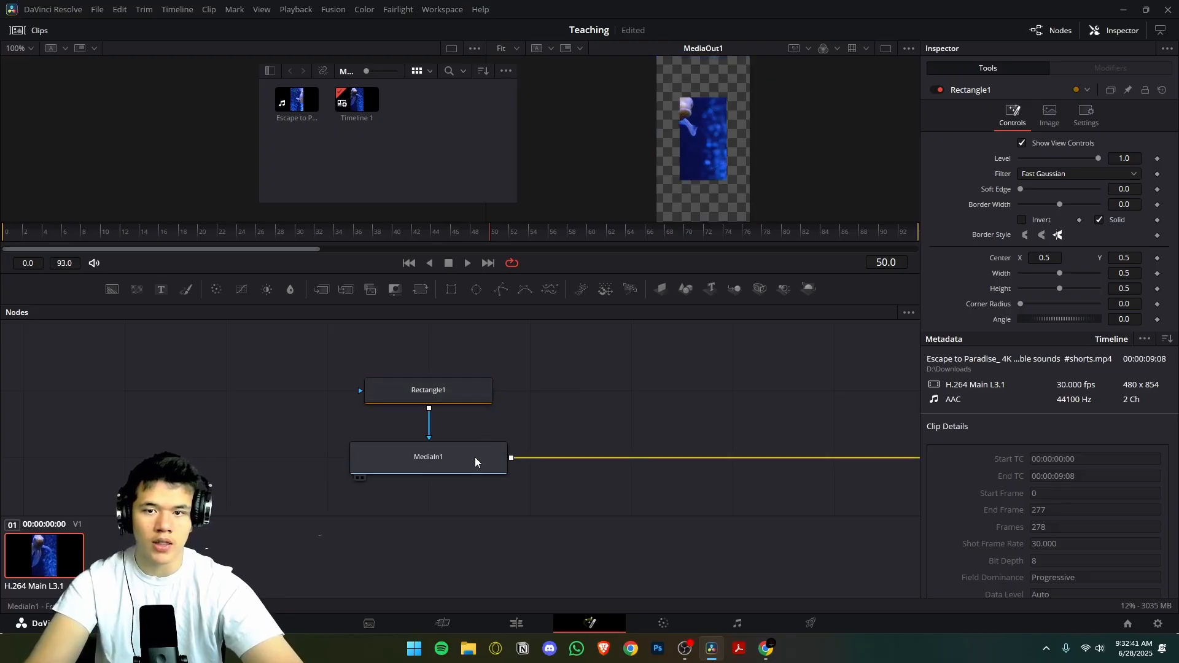
# Step: Resize the rectangle mask to span the full frame width and keep only a central band of the clip's height
pyautogui.click(442, 395)
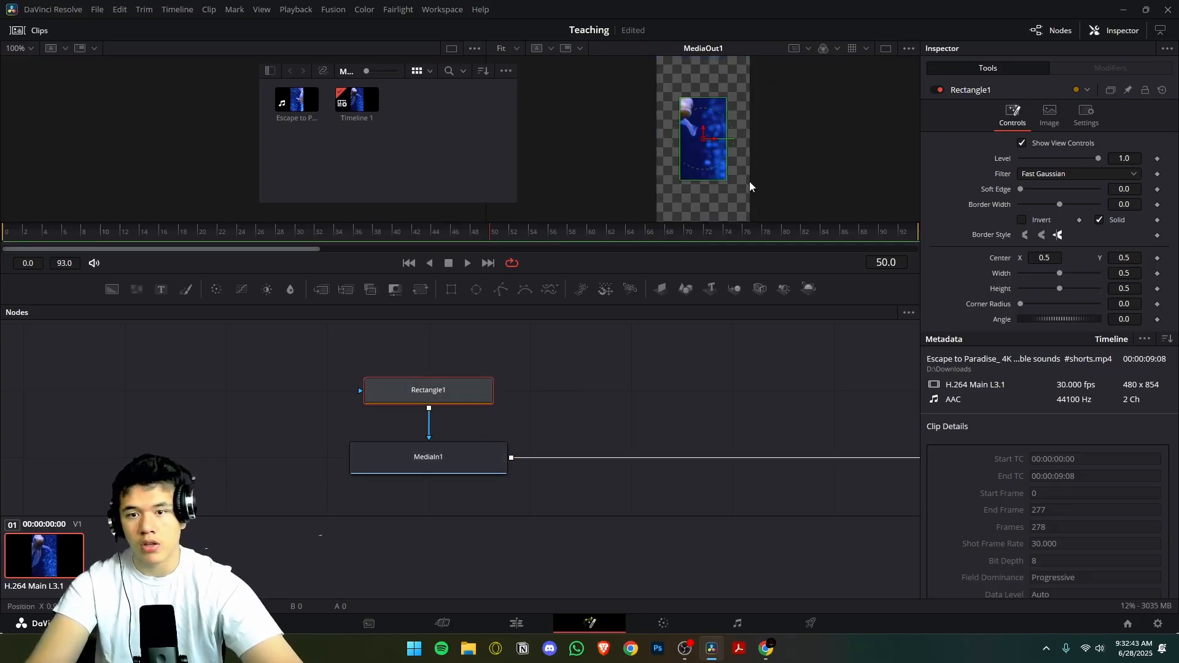
pyautogui.moveTo(724, 182); pyautogui.dragTo(760, 157)
pyautogui.moveTo(760, 156); pyautogui.dragTo(760, 147)
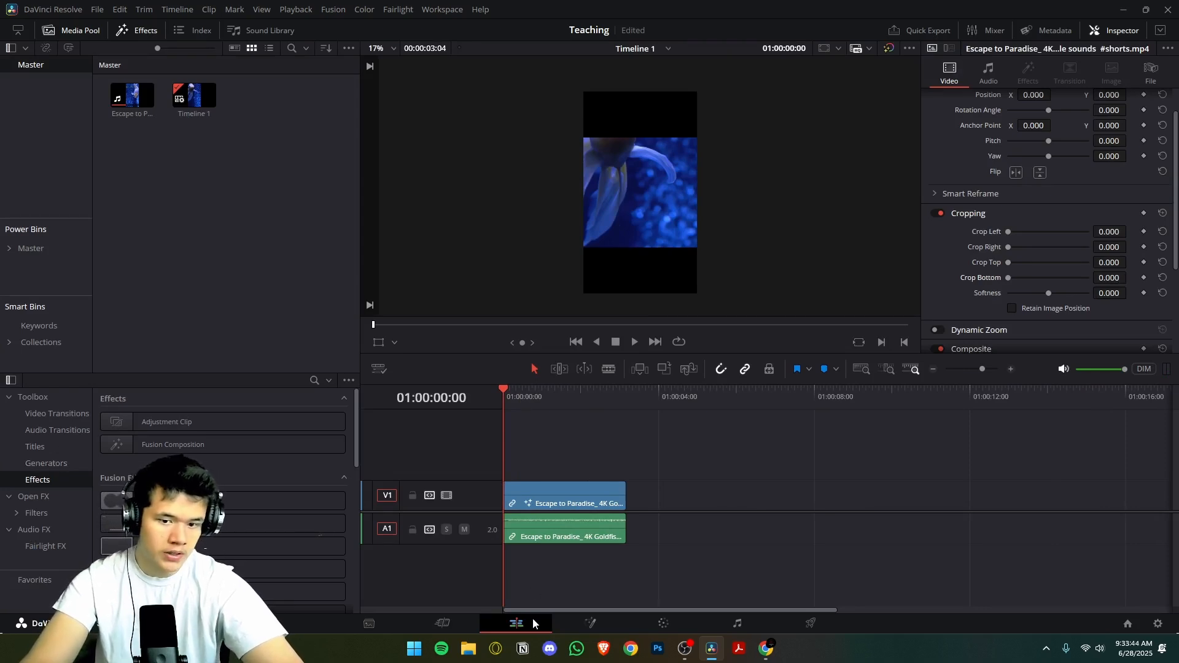
# Step: Add a Basic Title on a new track above the start of the goldfish clip and set its font to Europa Grotesk SH
pyautogui.click(30, 449)
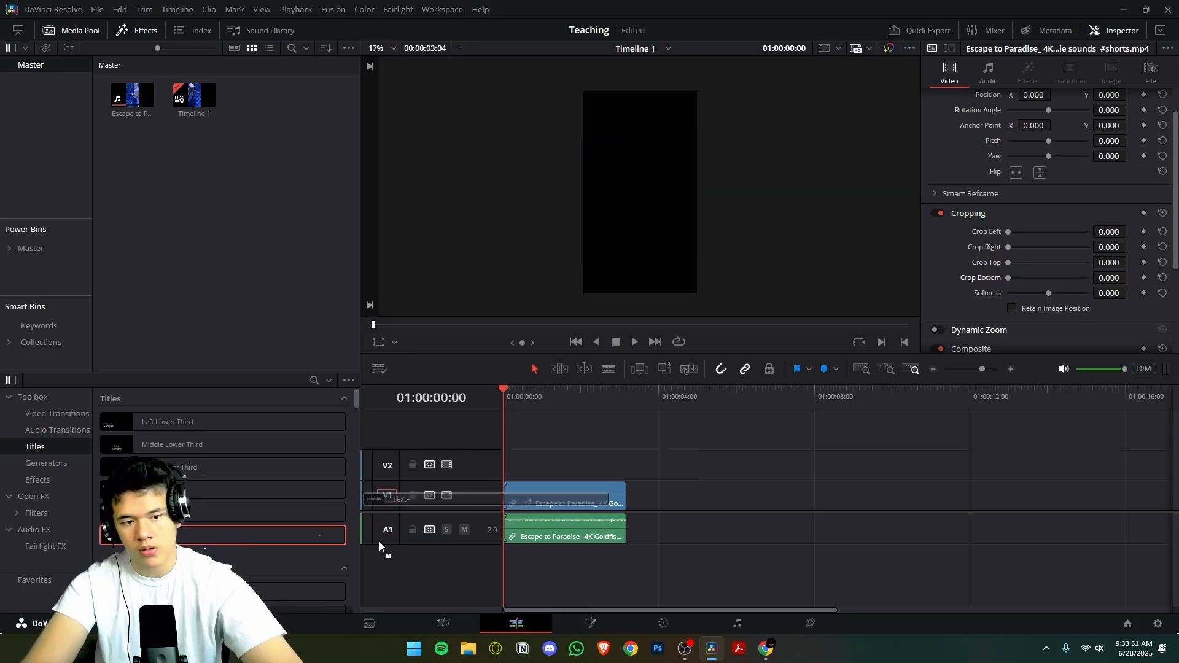
pyautogui.moveTo(294, 512); pyautogui.dragTo(521, 466)
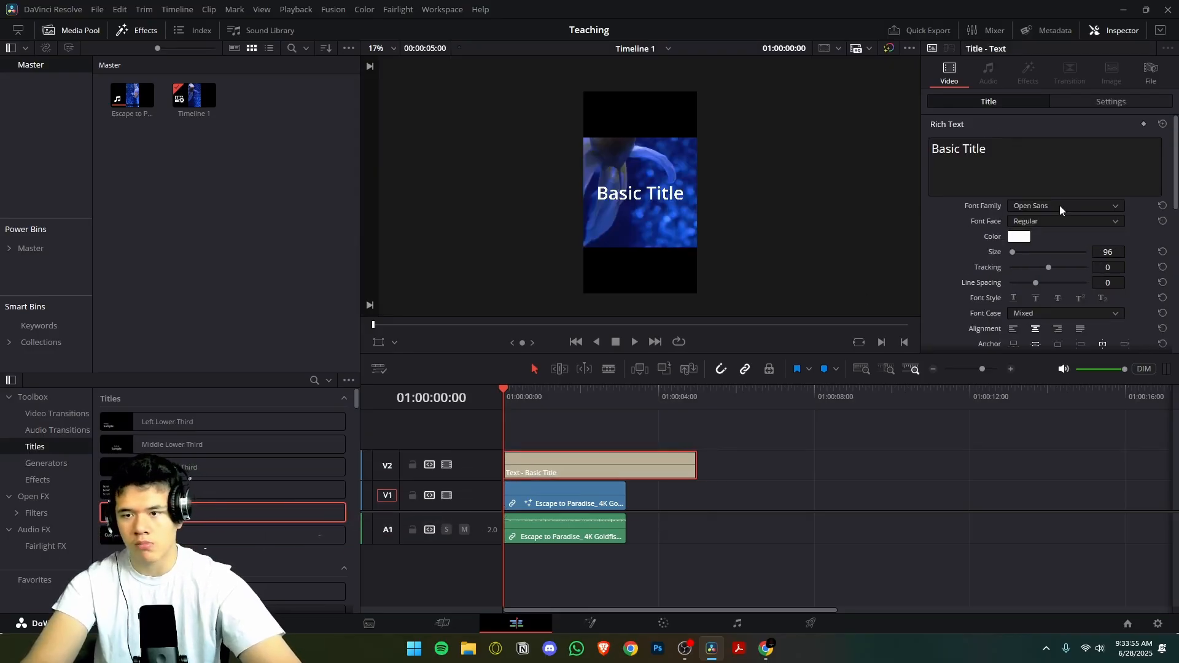
pyautogui.click(1059, 205)
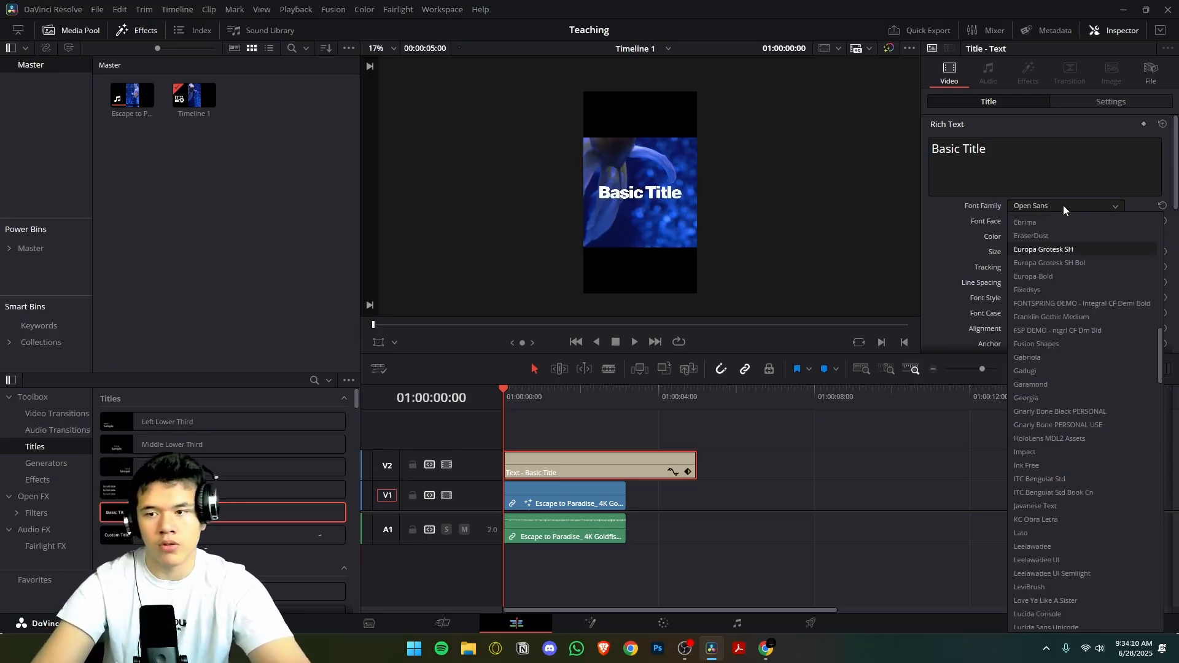
pyautogui.click(1045, 250)
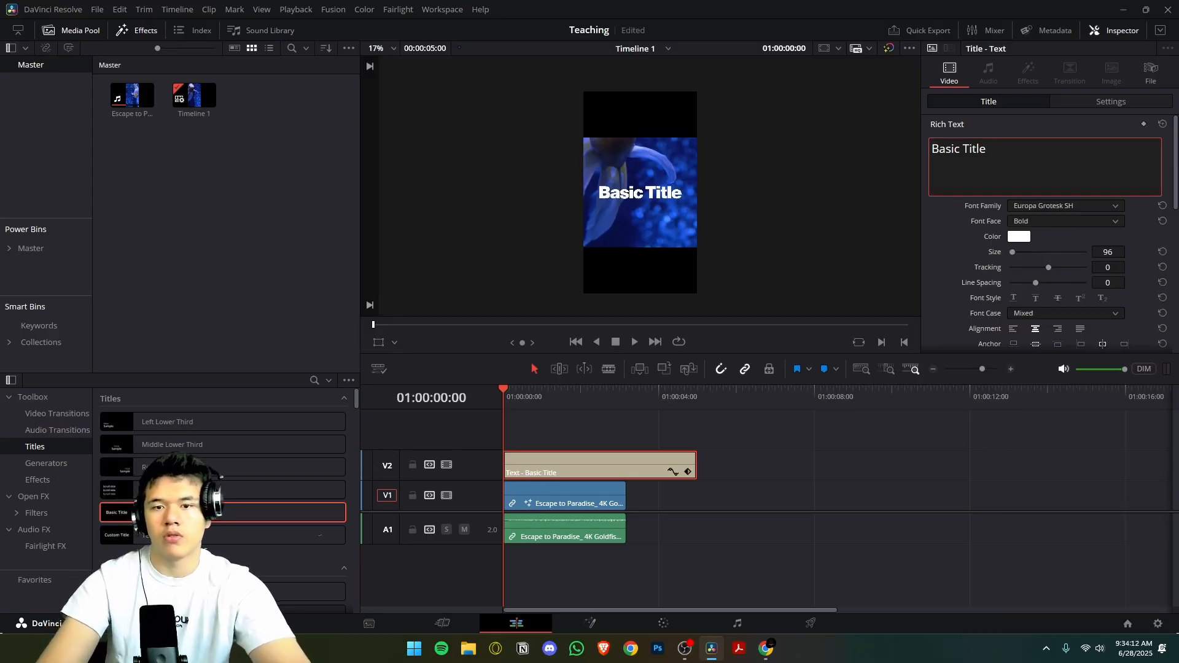
# Step: Trim the title to end with the goldfish clip and replace its text with "A"
pyautogui.tripleClick(969, 160)
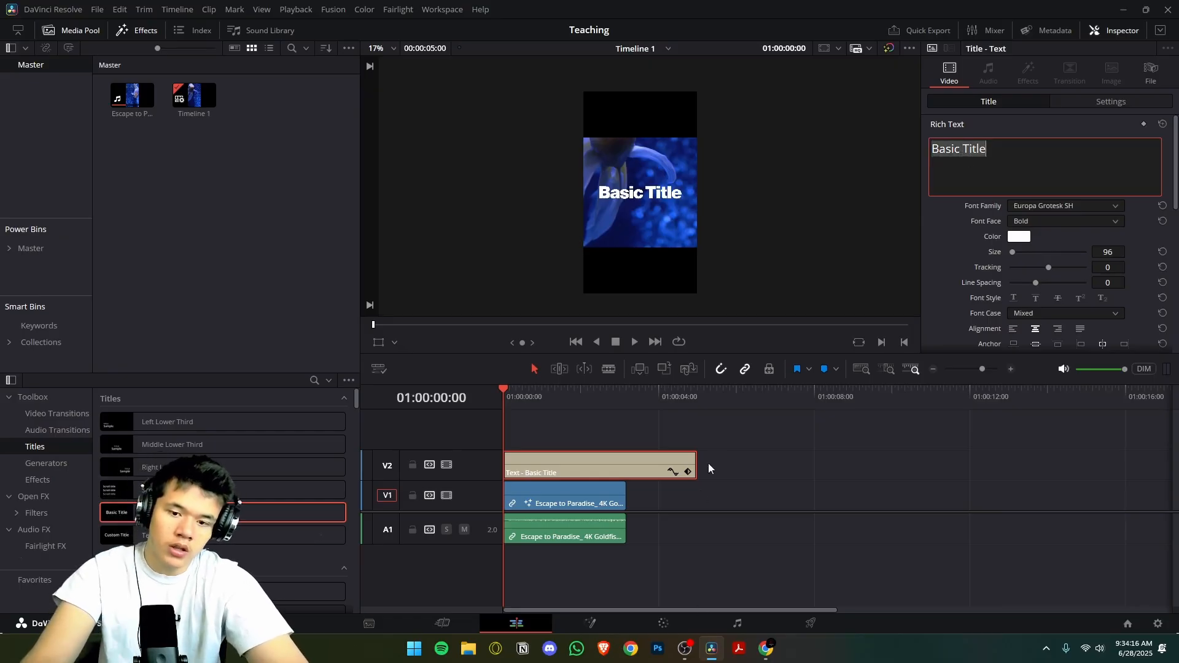
pyautogui.moveTo(695, 473); pyautogui.dragTo(626, 472)
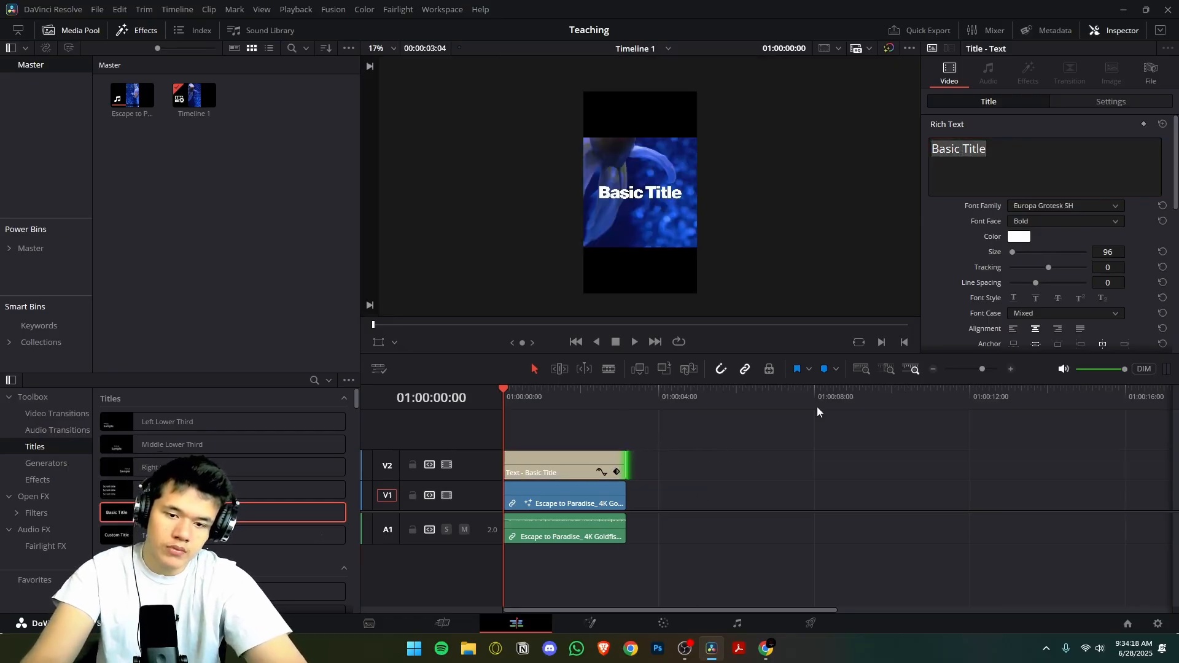
pyautogui.tripleClick(1004, 154)
pyautogui.write('A')
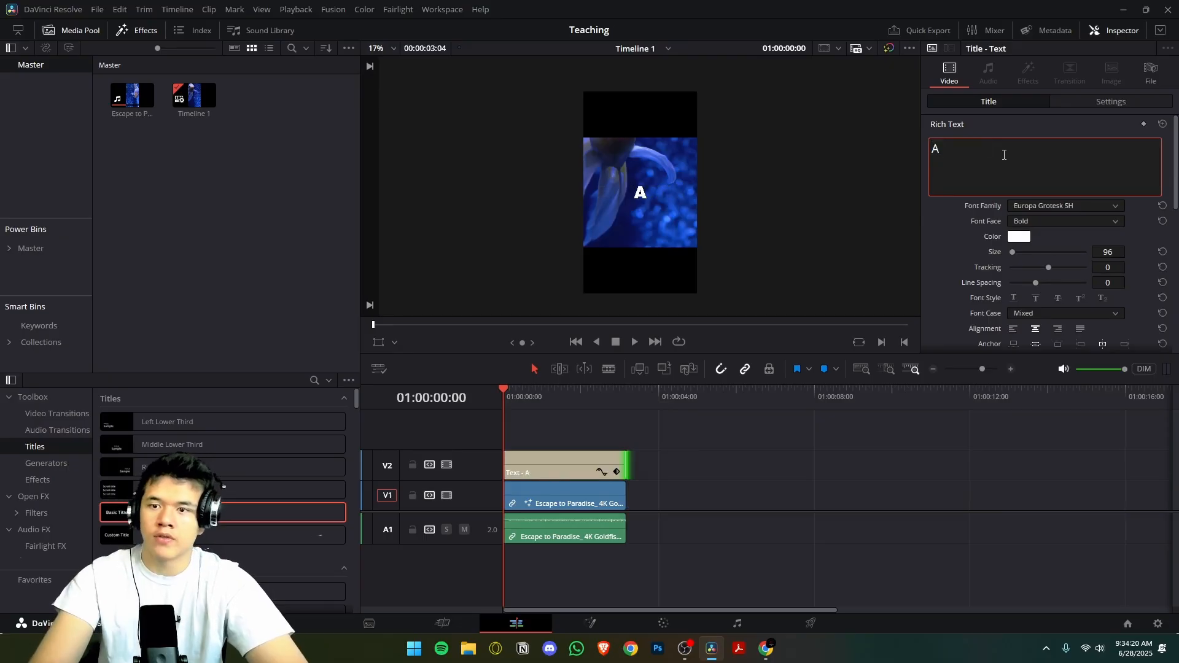
# Step: Duplicate the "A" title onto V3 and adjust its start against playback so that it begins slightly after the V2 title
pyautogui.click(514, 464)
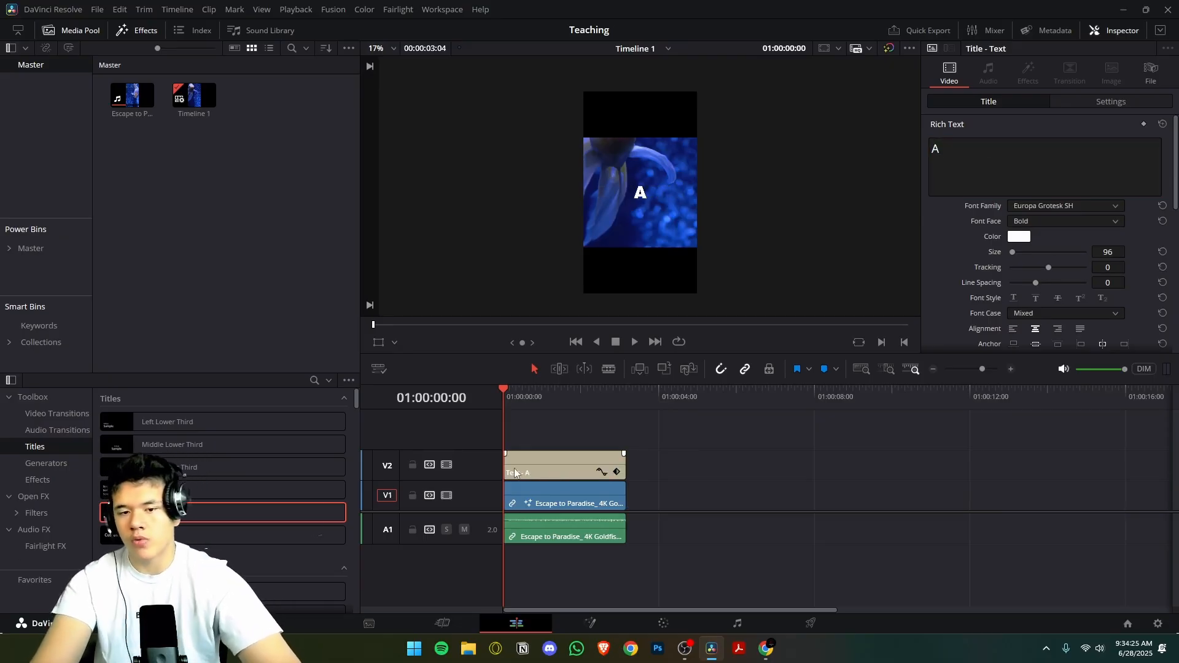
pyautogui.click(514, 473)
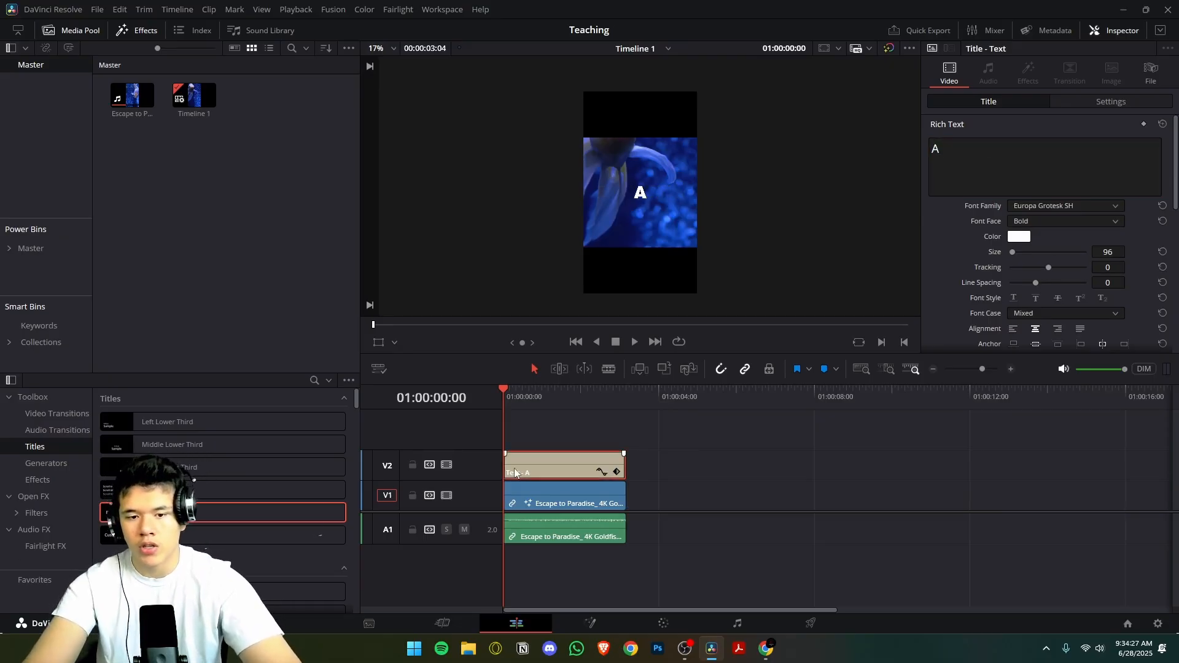
pyautogui.moveTo(521, 460); pyautogui.dragTo(539, 437)
pyautogui.moveTo(512, 554); pyautogui.dragTo(643, 566)
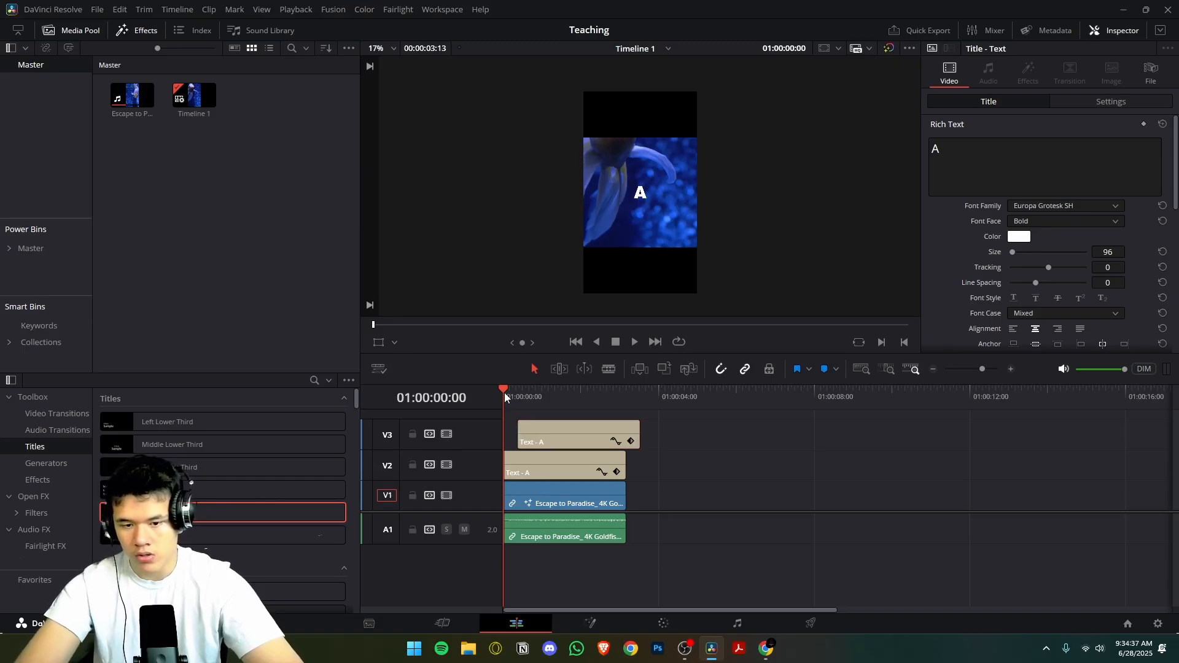
pyautogui.press('space')
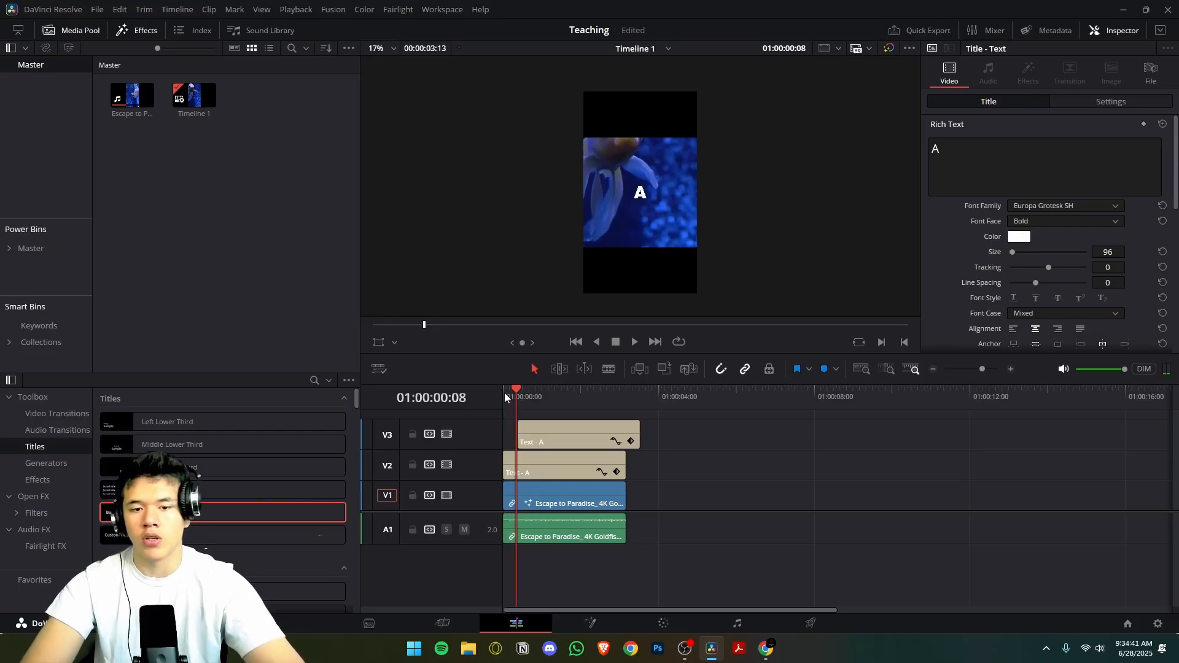
pyautogui.press('space')
pyautogui.moveTo(542, 434)
pyautogui.mouseDown()
pyautogui.moveTo(521, 444)
pyautogui.moveTo(531, 436)
pyautogui.mouseUp()
pyautogui.press('space')
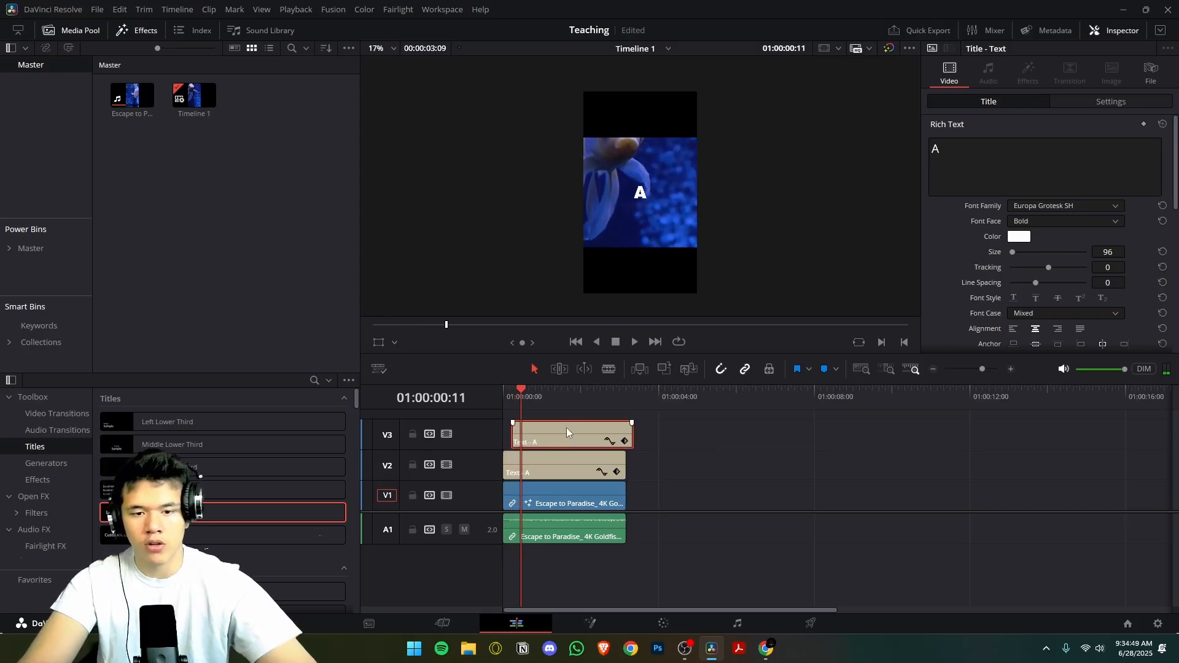
# Step: Stack more copies of the title on the tracks up to V8 with staggered starts, all ending with the goldfish clip
pyautogui.moveTo(566, 429); pyautogui.dragTo(601, 425)
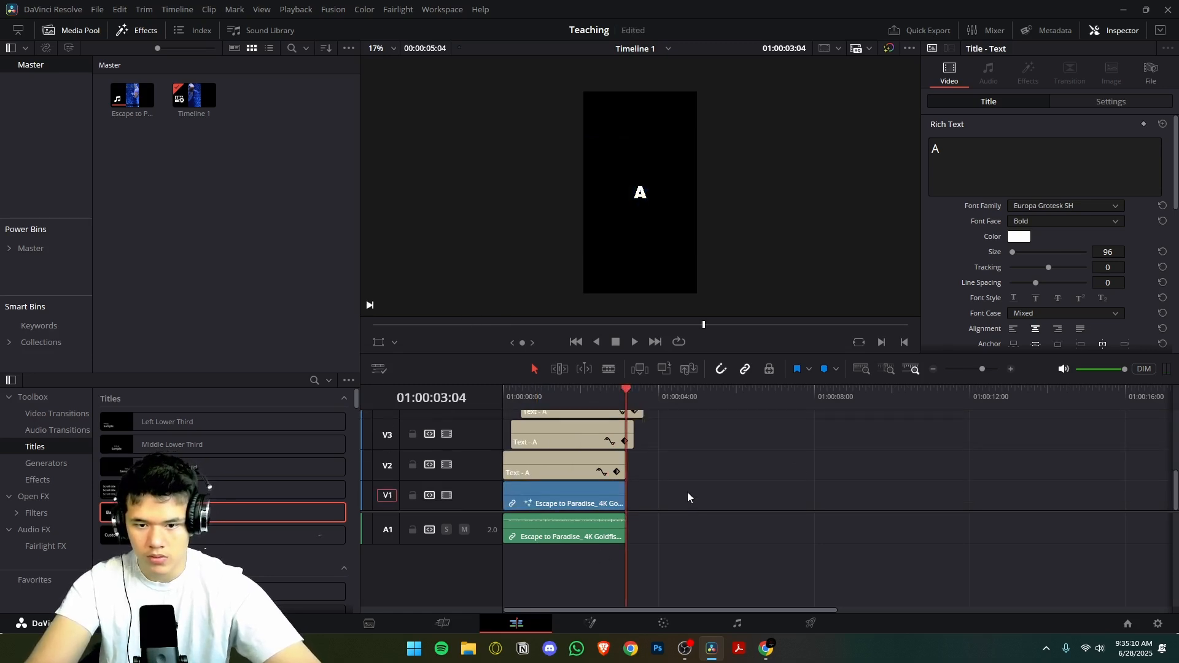
pyautogui.moveTo(732, 421); pyautogui.dragTo(634, 524)
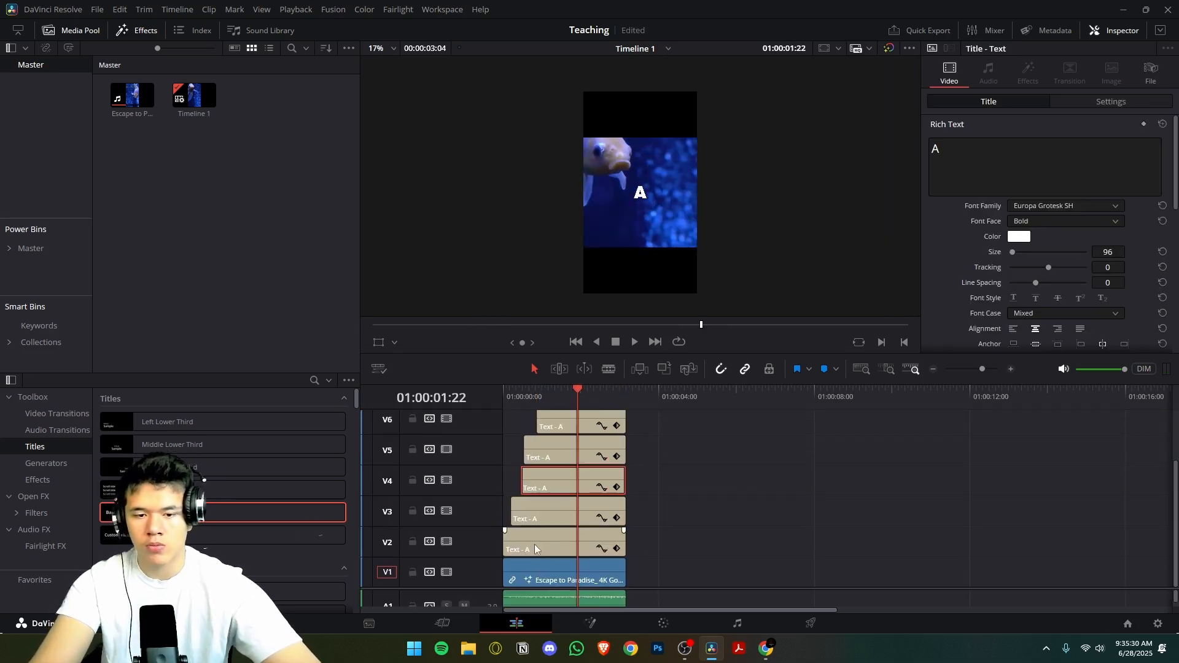
# Step: Change the text of the V3 title to "goldfish"
pyautogui.click(534, 544)
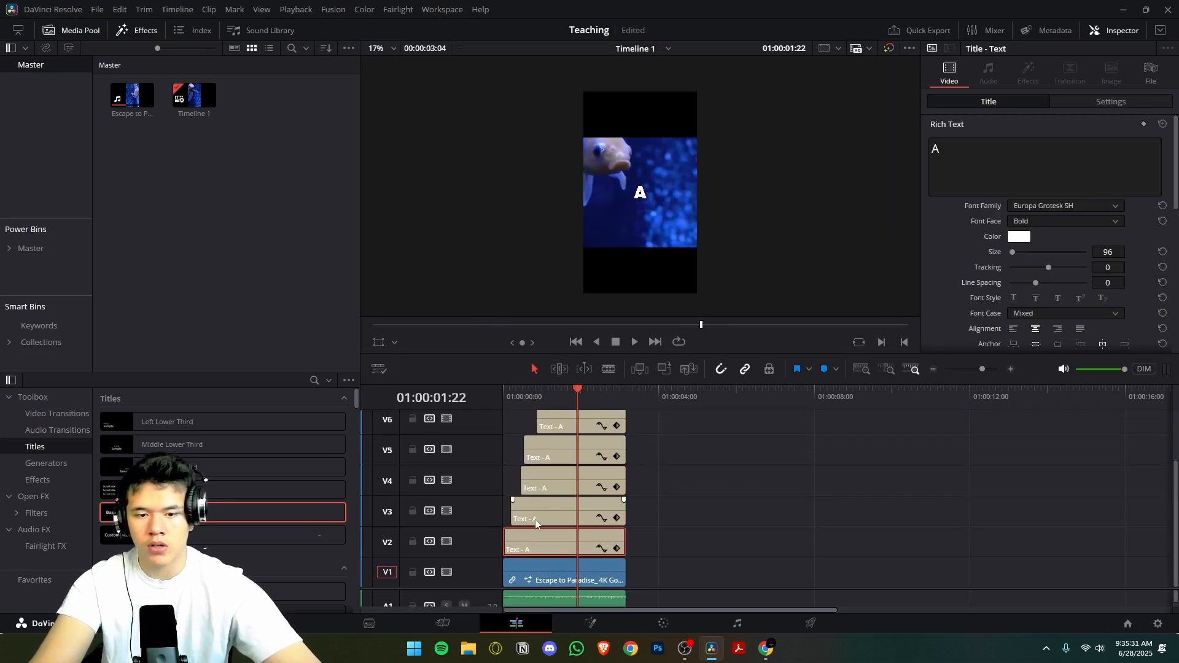
pyautogui.click(549, 507)
pyautogui.click(1019, 169)
pyautogui.hotkey('ctrl', 'a')
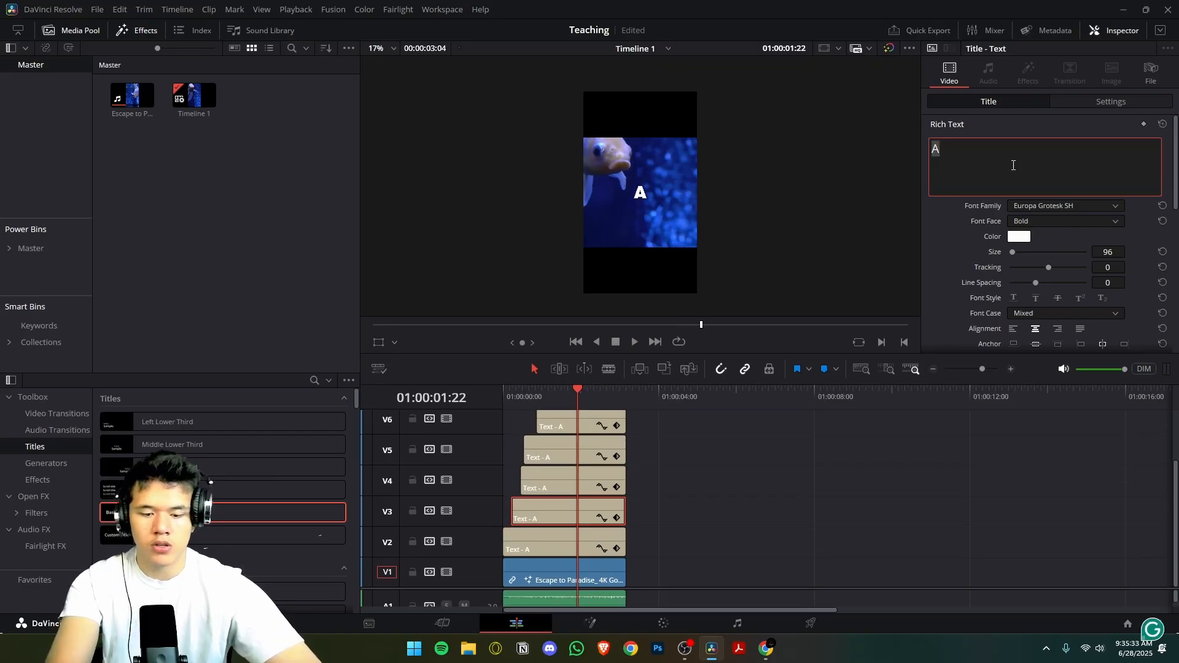
pyautogui.write('goldfish')
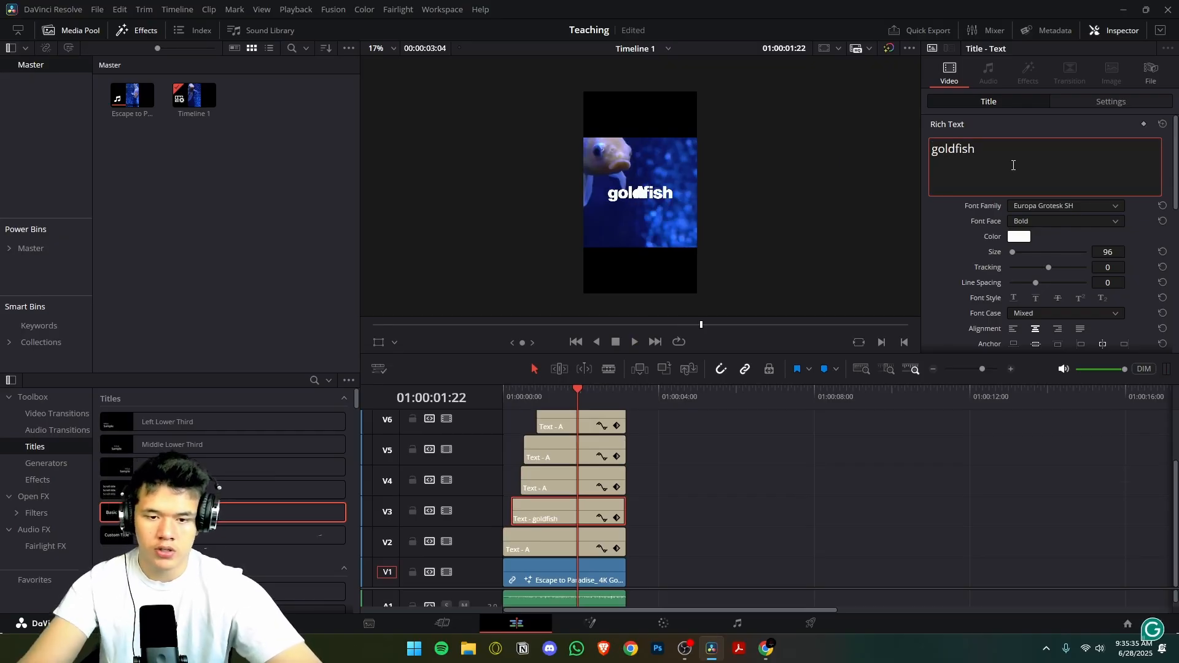
# Step: Set the texts of the V4 to V8 titles to "has", "one", "of", "NINE" and "SECONDS" in that order
pyautogui.click(562, 486)
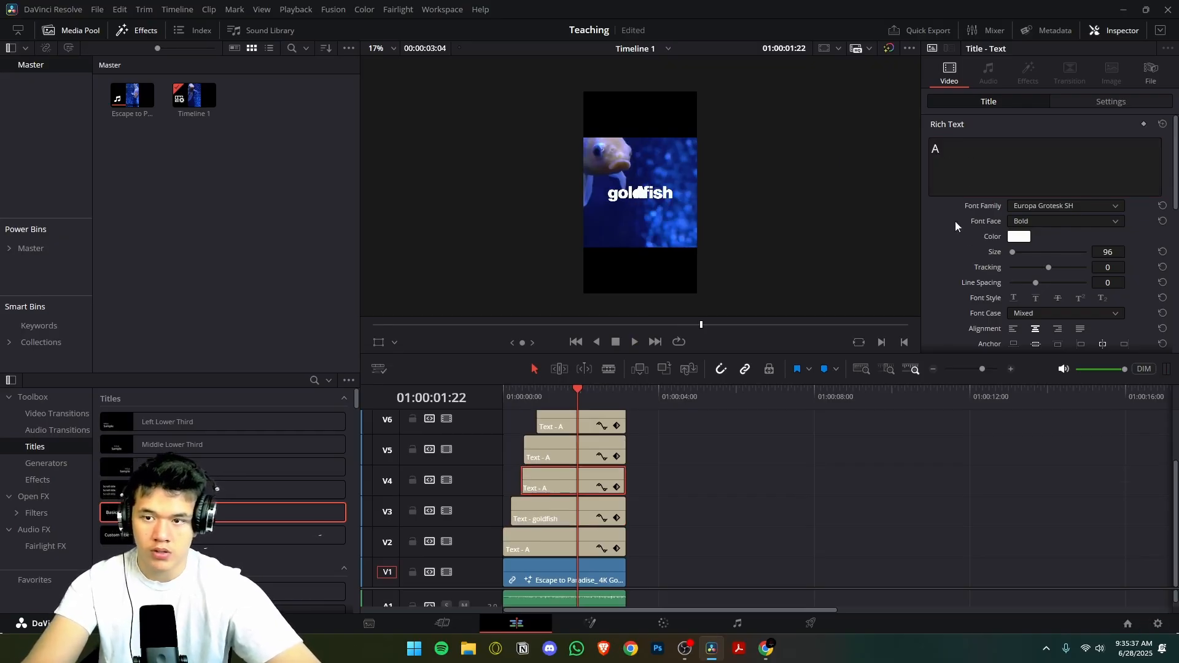
pyautogui.click(972, 180)
pyautogui.hotkey('ctrl', 'a')
pyautogui.write('has')
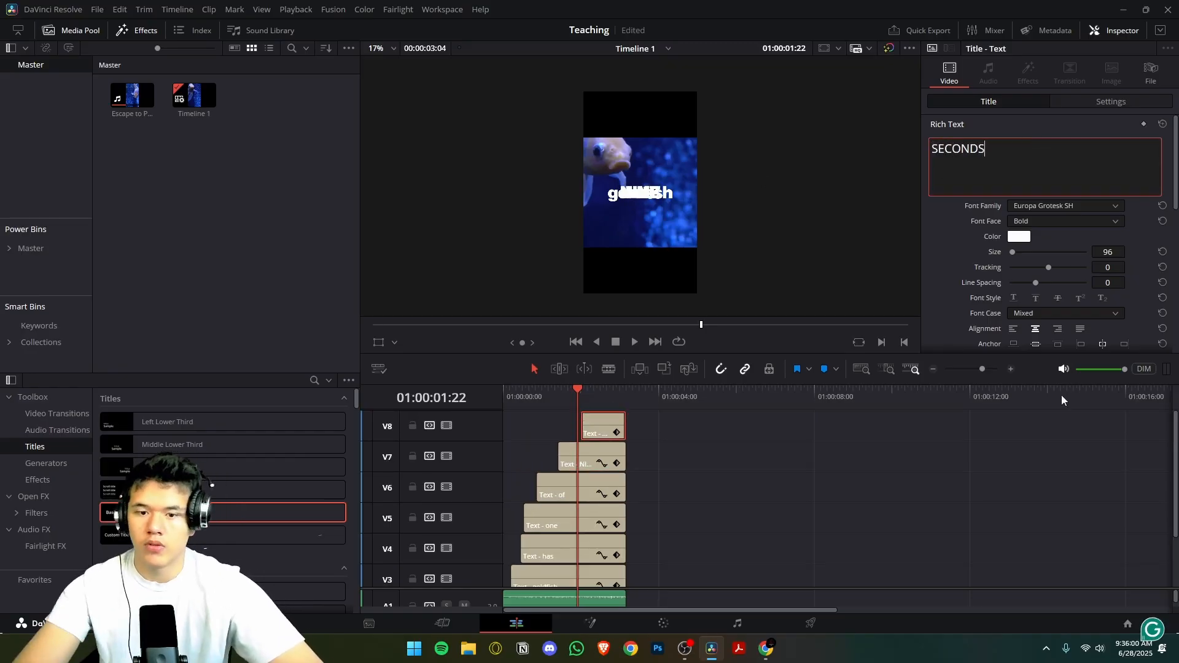
# Step: Change the NINE and SECONDS titles to the Montserrat Black font with the Black Italic face
pyautogui.click(1038, 203)
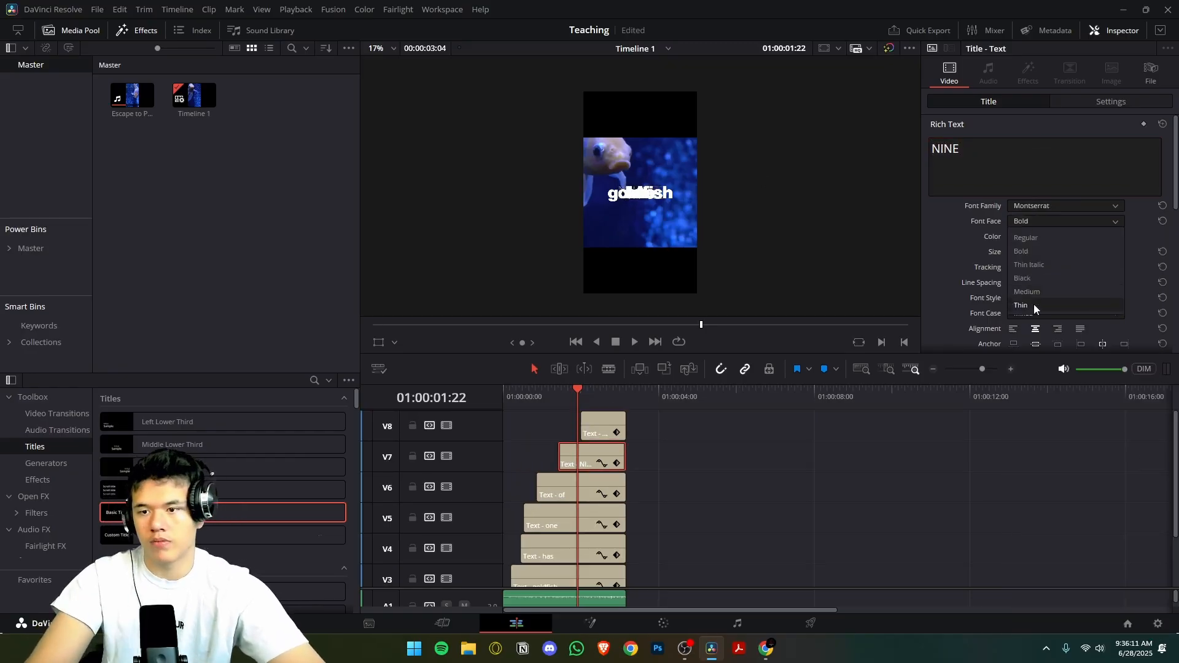
pyautogui.click(1034, 305)
pyautogui.click(1065, 206)
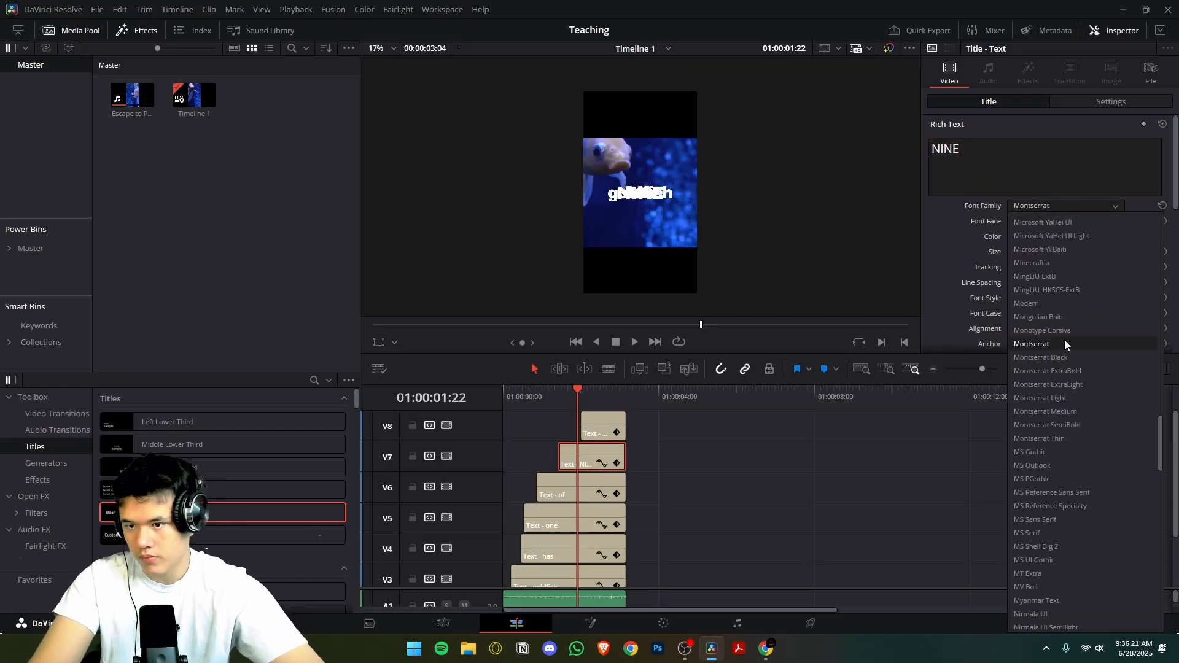
pyautogui.click(1064, 341)
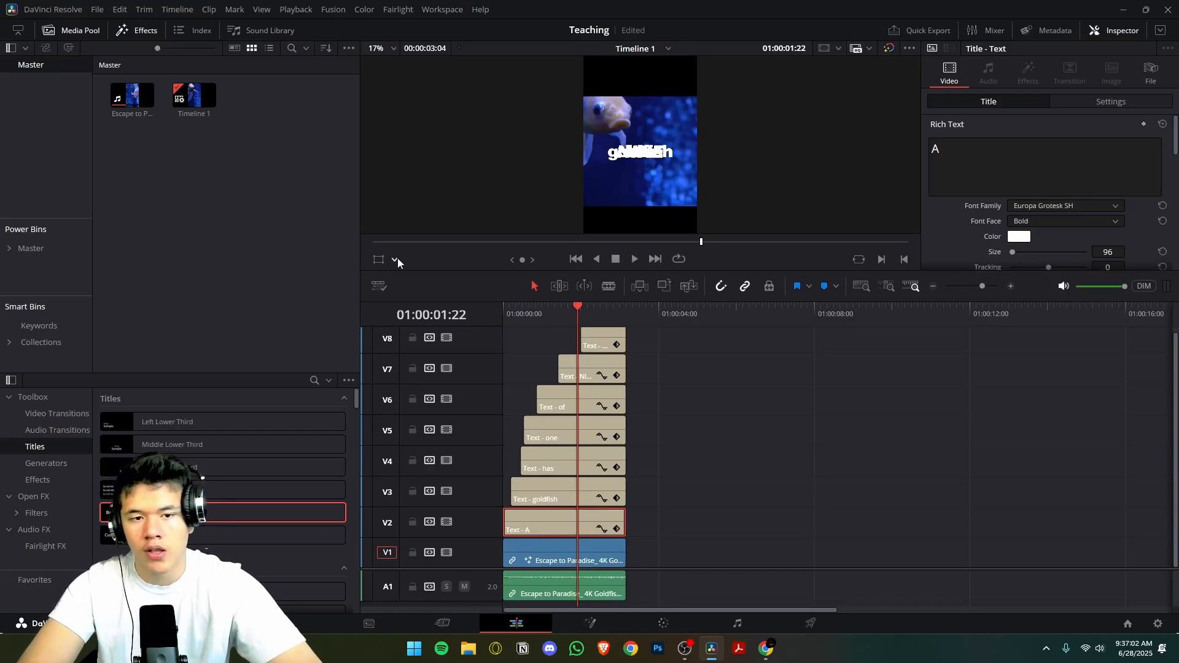
# Step: Turn on the viewer's Transform overlay, move the "A" title to the frame's upper-left corner and enlarge it
pyautogui.click(396, 258)
pyautogui.click(405, 279)
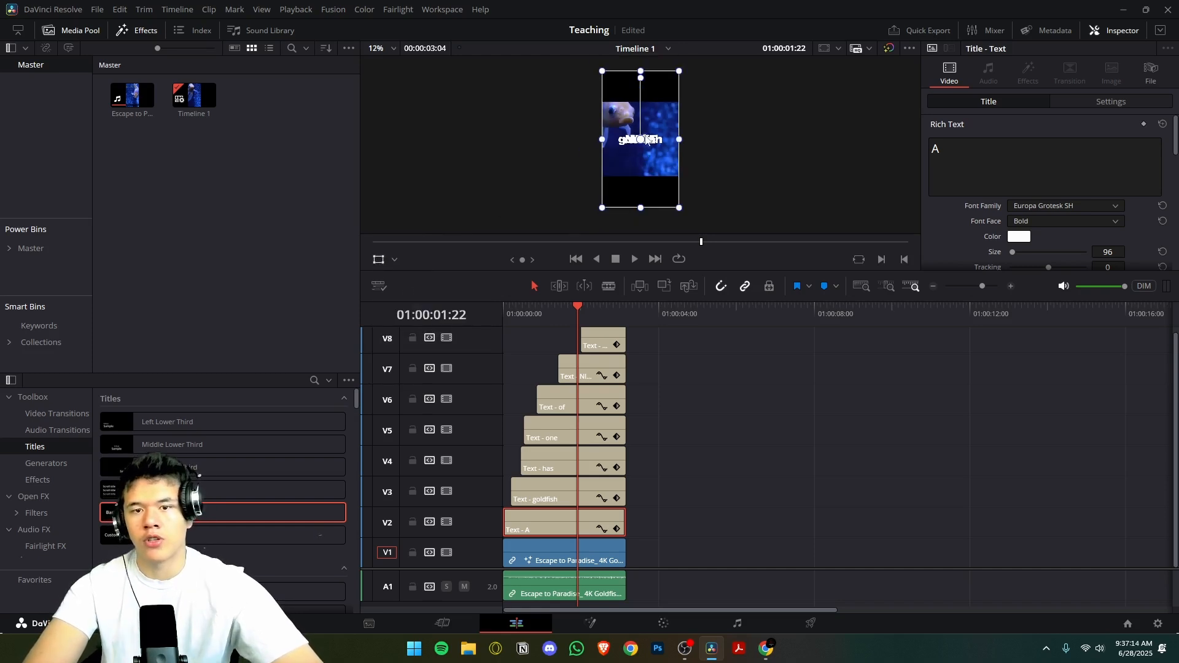
pyautogui.moveTo(644, 158); pyautogui.dragTo(618, 103)
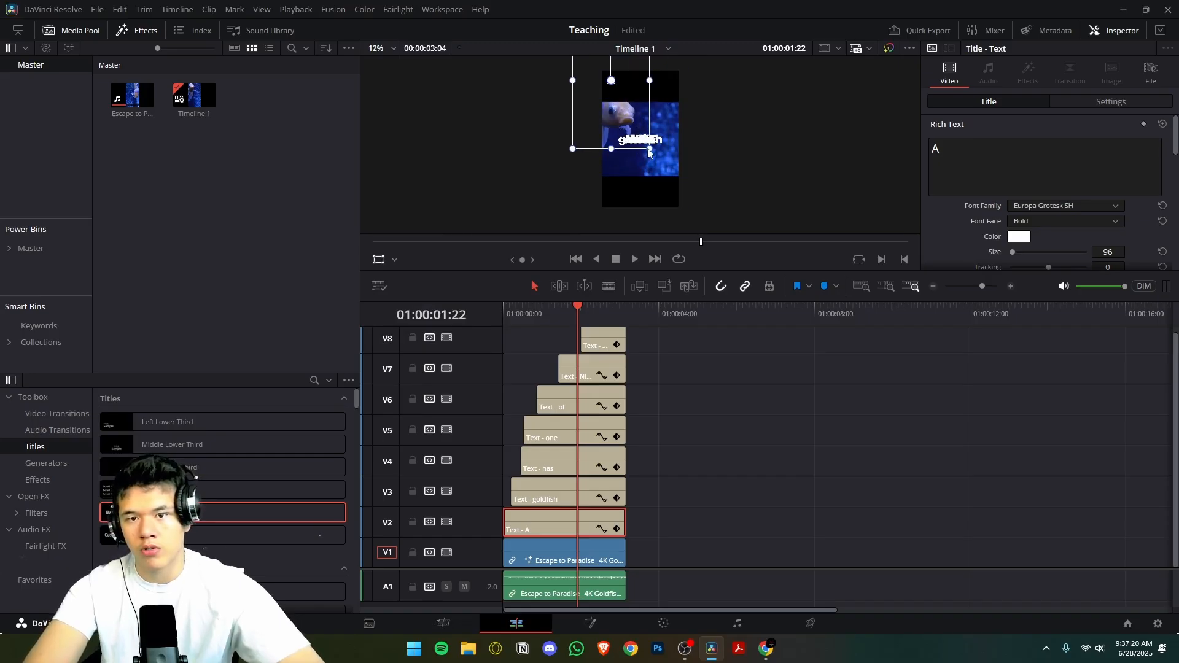
pyautogui.moveTo(649, 152); pyautogui.dragTo(686, 169)
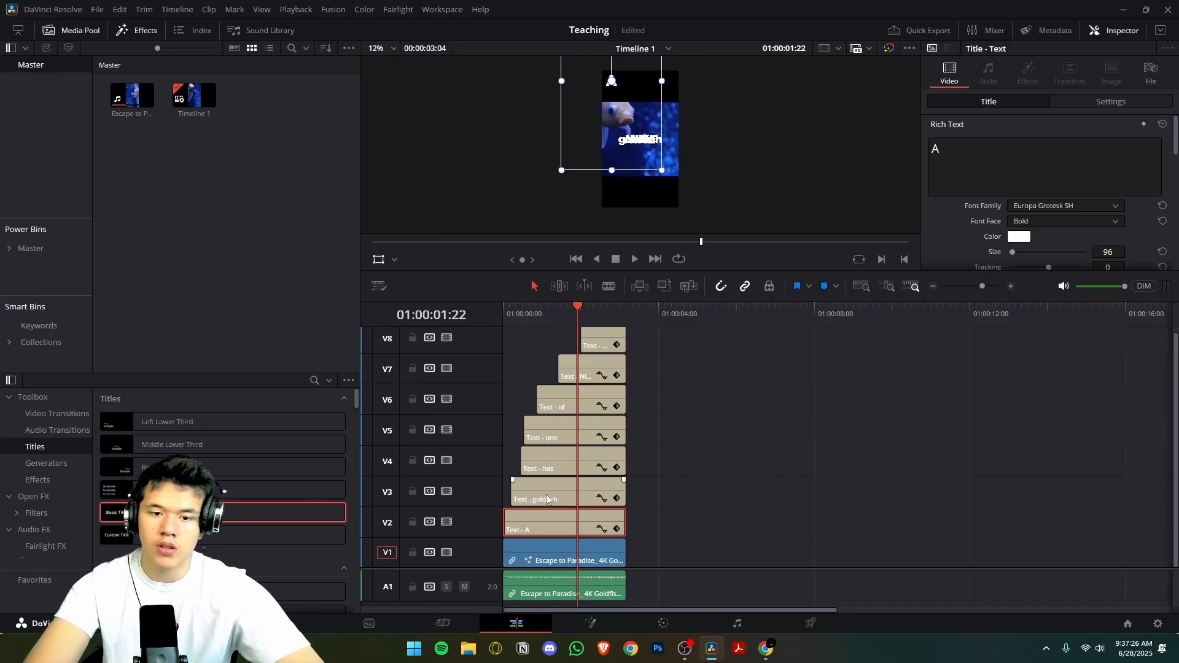
# Step: Position the "goldfish" title beside the "A" and the "has" title on the line below it
pyautogui.click(544, 483)
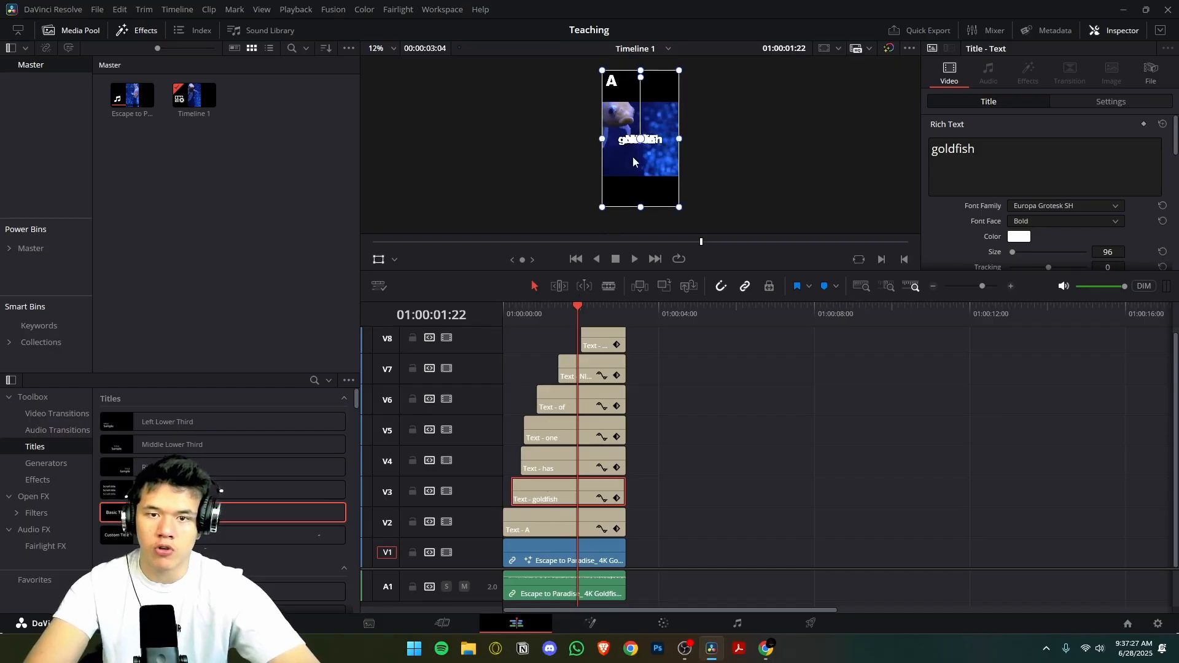
pyautogui.moveTo(633, 162); pyautogui.dragTo(639, 106)
pyautogui.moveTo(646, 180); pyautogui.dragTo(622, 148)
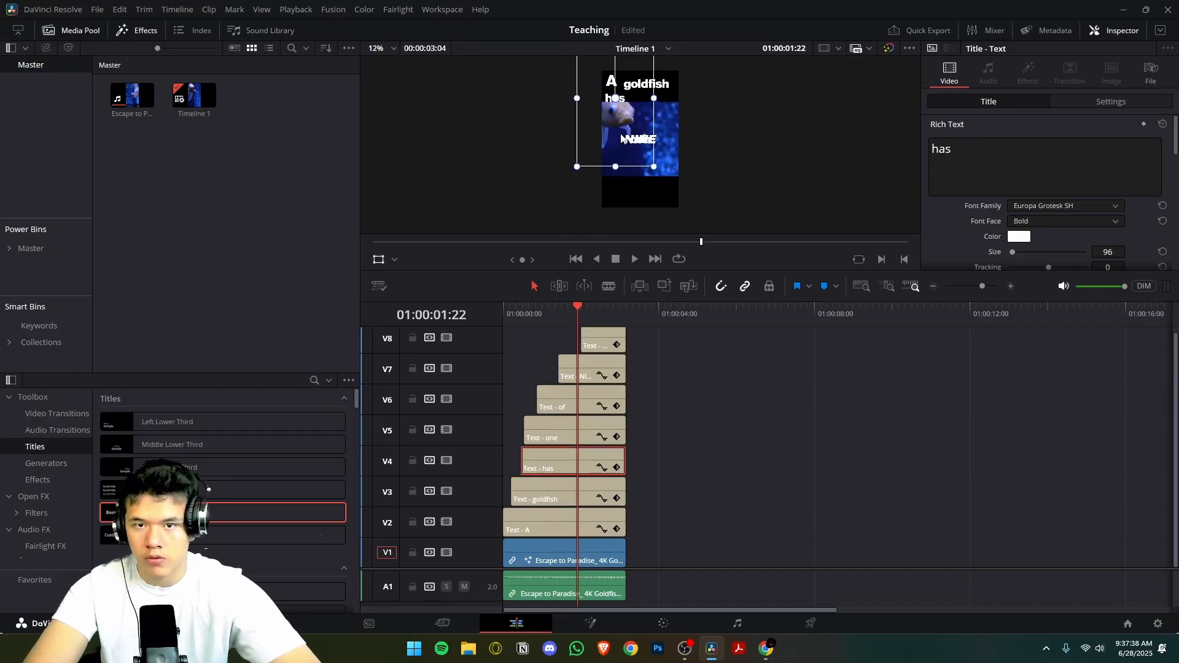
# Step: Position the "one" and "of" titles beside "has" and the NINE title on the line beneath
pyautogui.click(574, 429)
pyautogui.click(580, 399)
pyautogui.click(591, 368)
# Step: Bring the playhead to the start of the SECONDS title and position that title directly below NINE
pyautogui.click(603, 339)
pyautogui.press('Right')
pyautogui.press('Right')
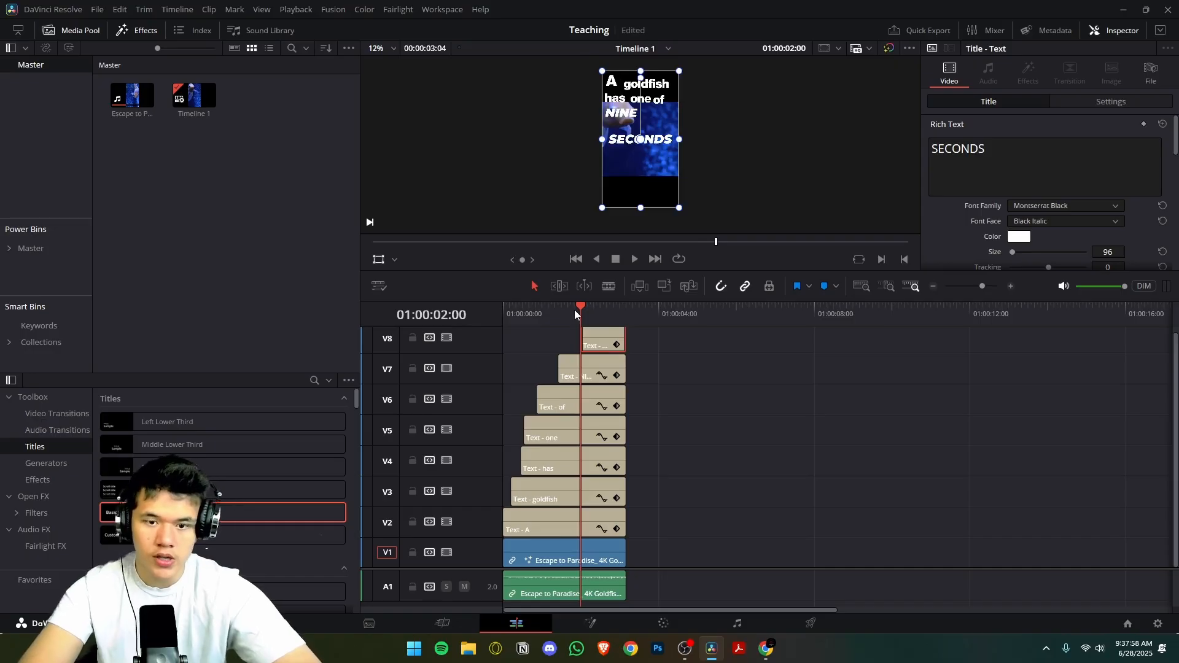
pyautogui.moveTo(574, 310)
pyautogui.mouseDown()
pyautogui.moveTo(548, 315)
pyautogui.moveTo(579, 318)
pyautogui.mouseUp()
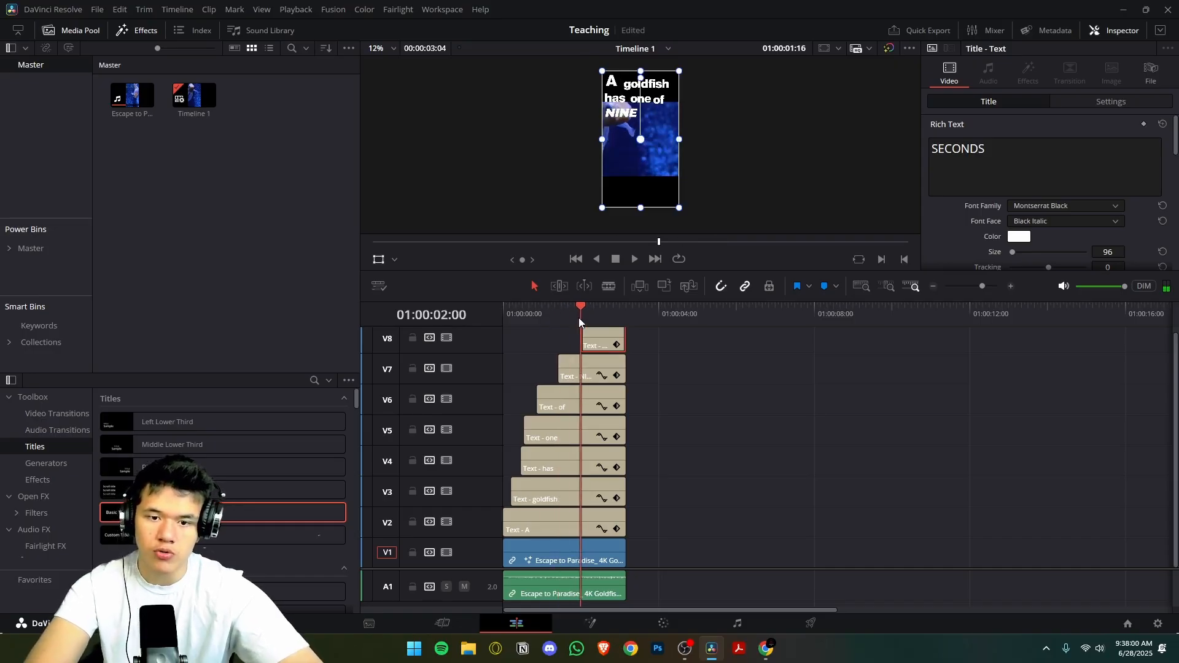
pyautogui.moveTo(646, 182); pyautogui.dragTo(643, 173)
# Step: Play the sequence from the beginning and scrub to the clip's end to review the timing of the word titles
pyautogui.press('Home')
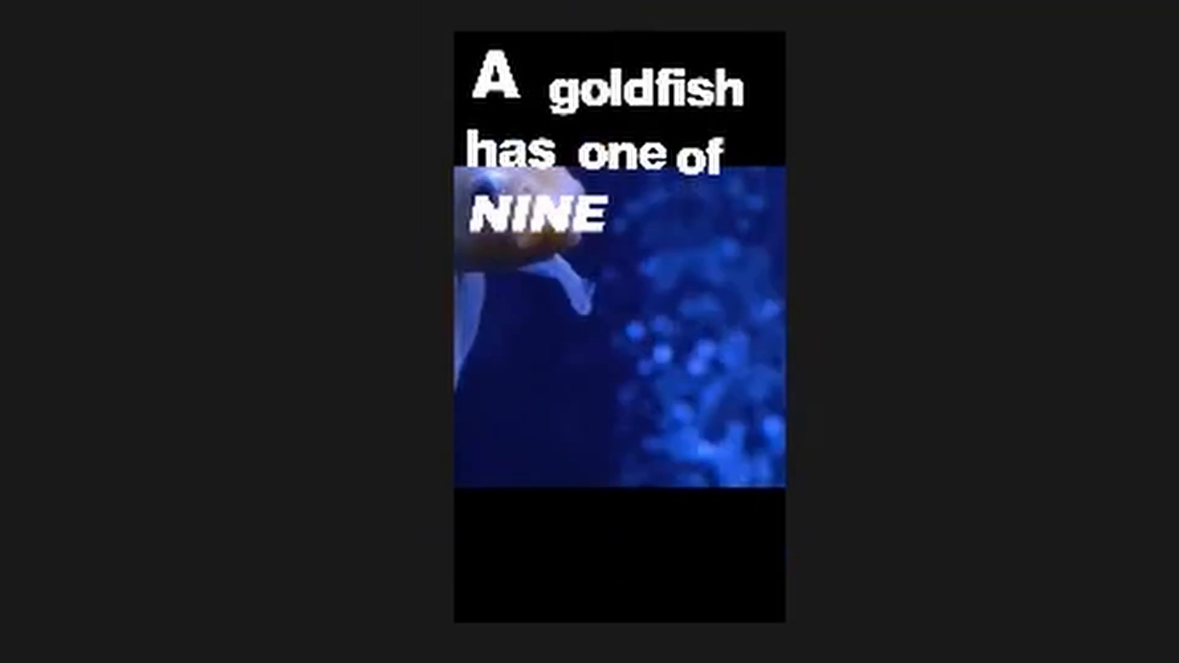
pyautogui.press('space')
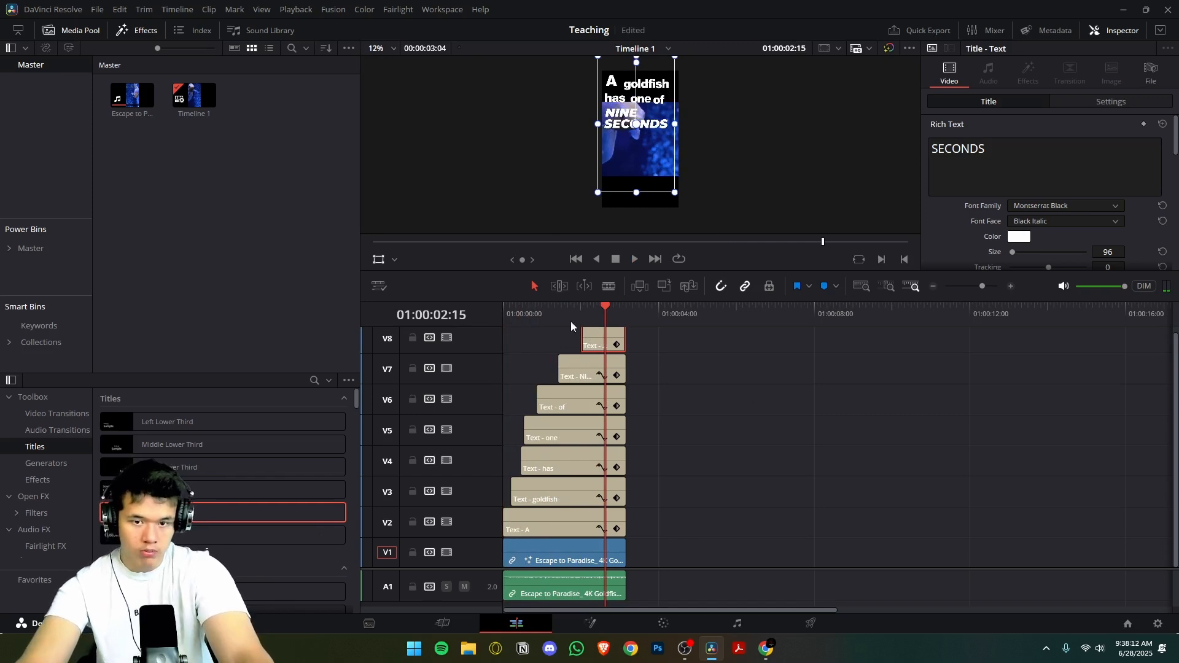
pyautogui.moveTo(607, 306); pyautogui.dragTo(615, 300)
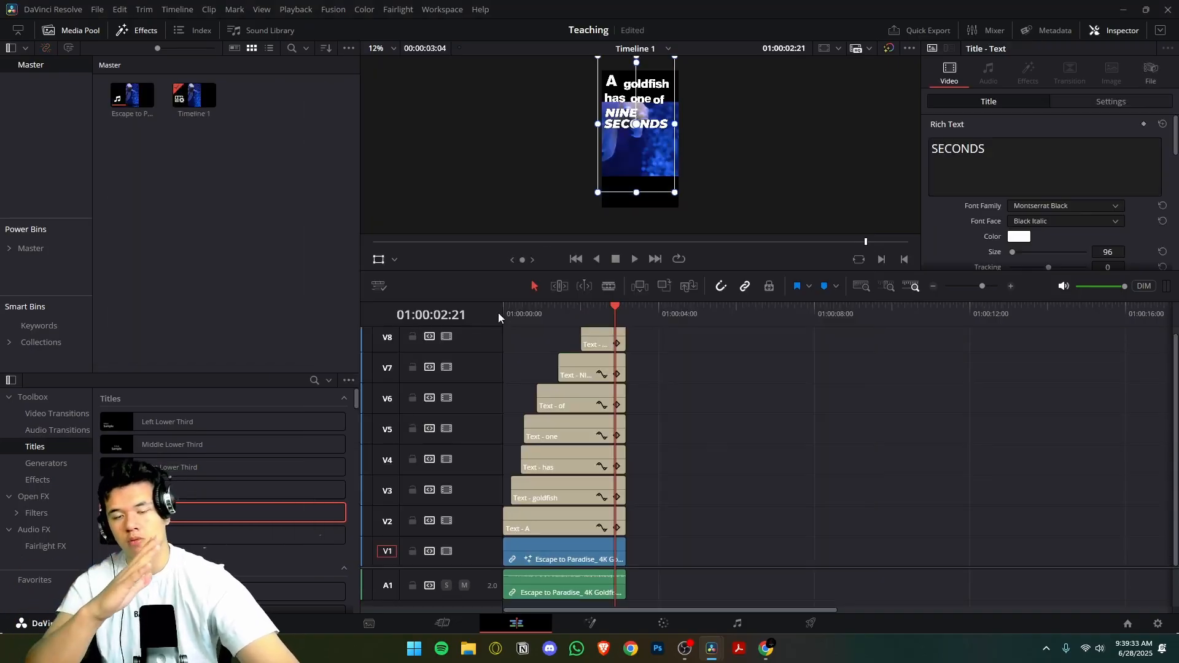
pyautogui.click(626, 305)
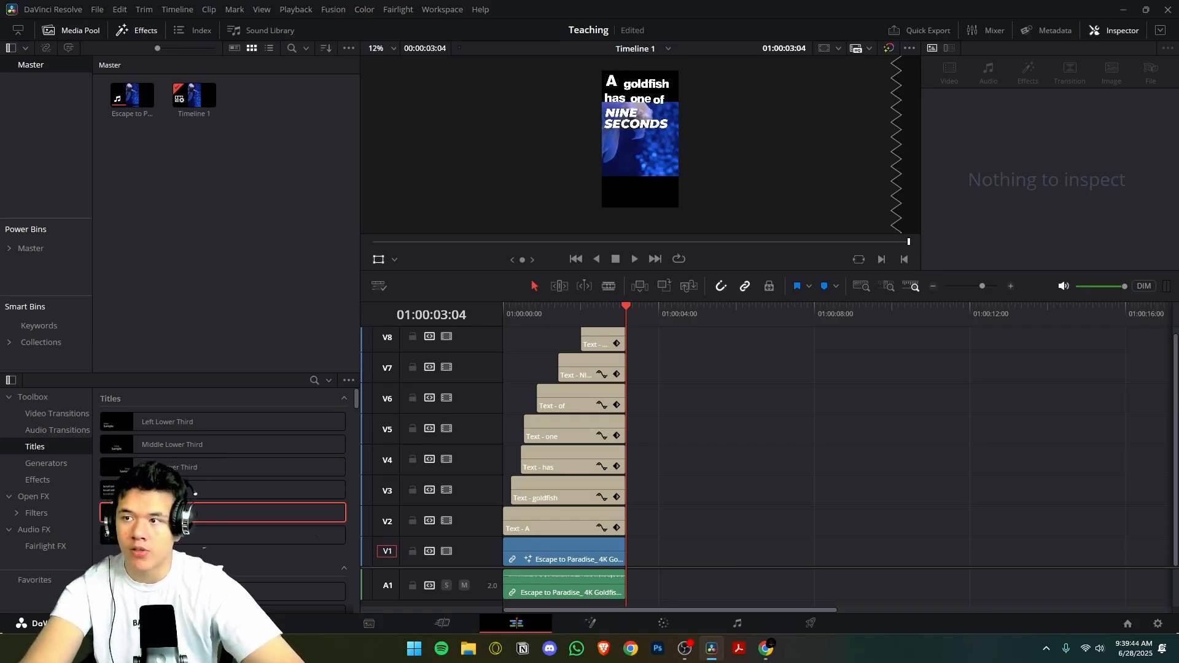
# Step: Switch to the Chrome browser and look through the "dark corridor" results on Film Vibes
pyautogui.hotkey('alt', 'Tab')
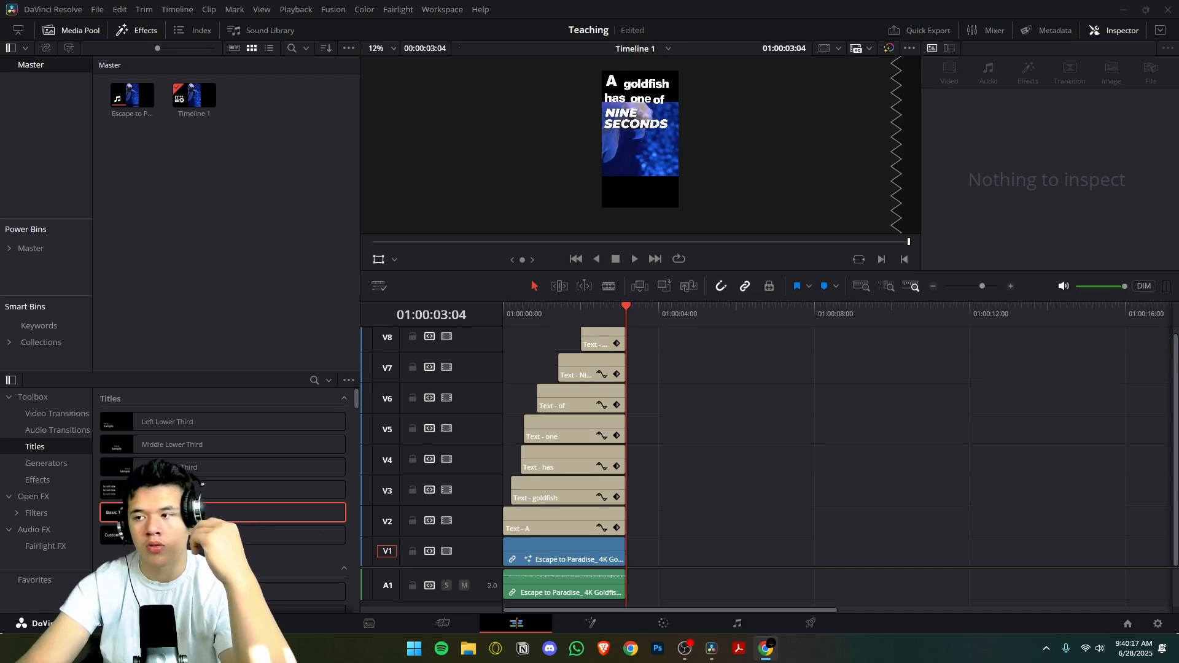
pyautogui.moveTo(1178, 37); pyautogui.dragTo(1037, 3)
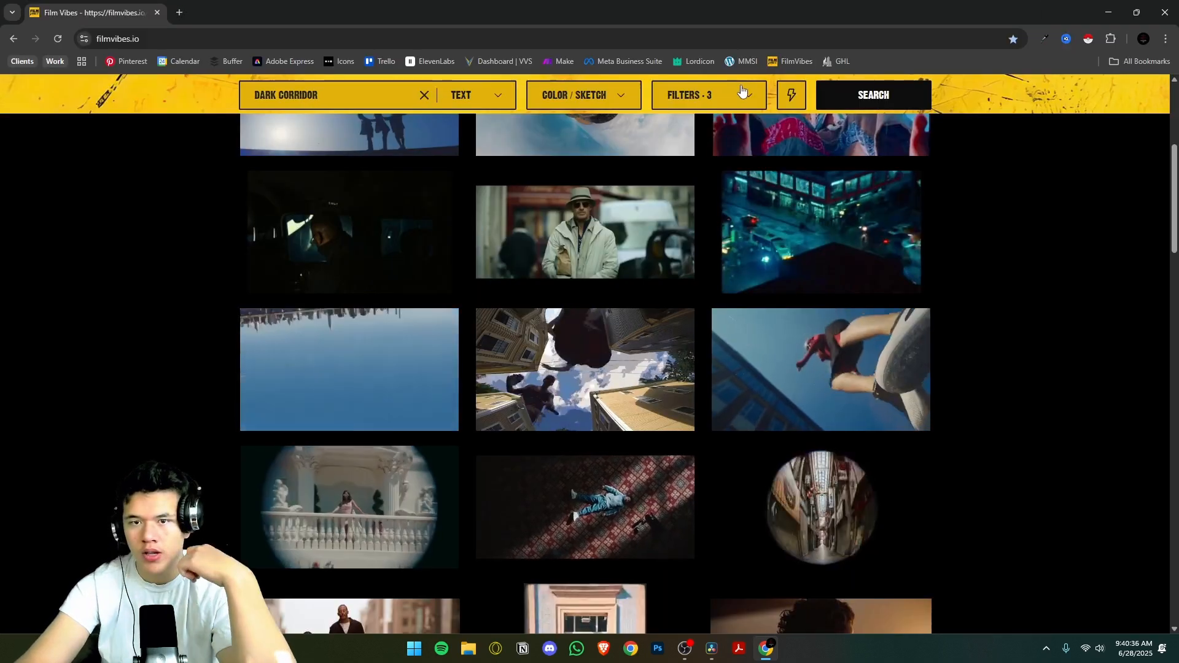
# Step: Narrow the Film Vibes search with the additional filters Cinematic Shot, Exterior and Golden Hour
pyautogui.click(733, 96)
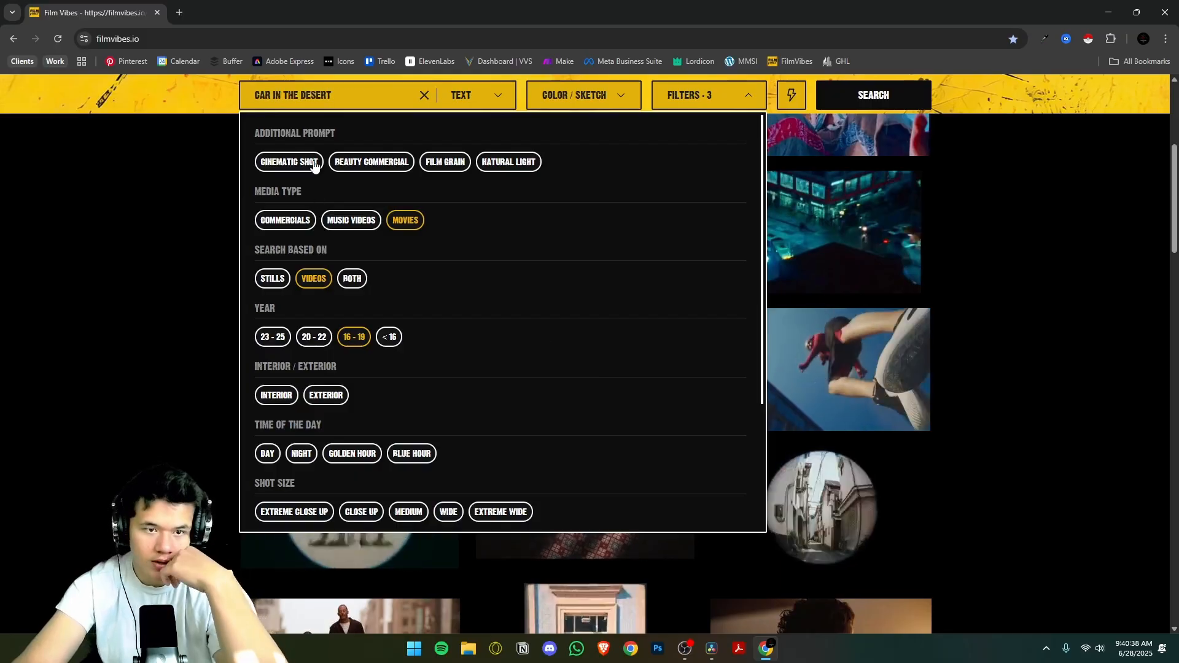
pyautogui.moveTo(311, 162); pyautogui.dragTo(303, 189)
pyautogui.click(294, 162)
pyautogui.click(293, 163)
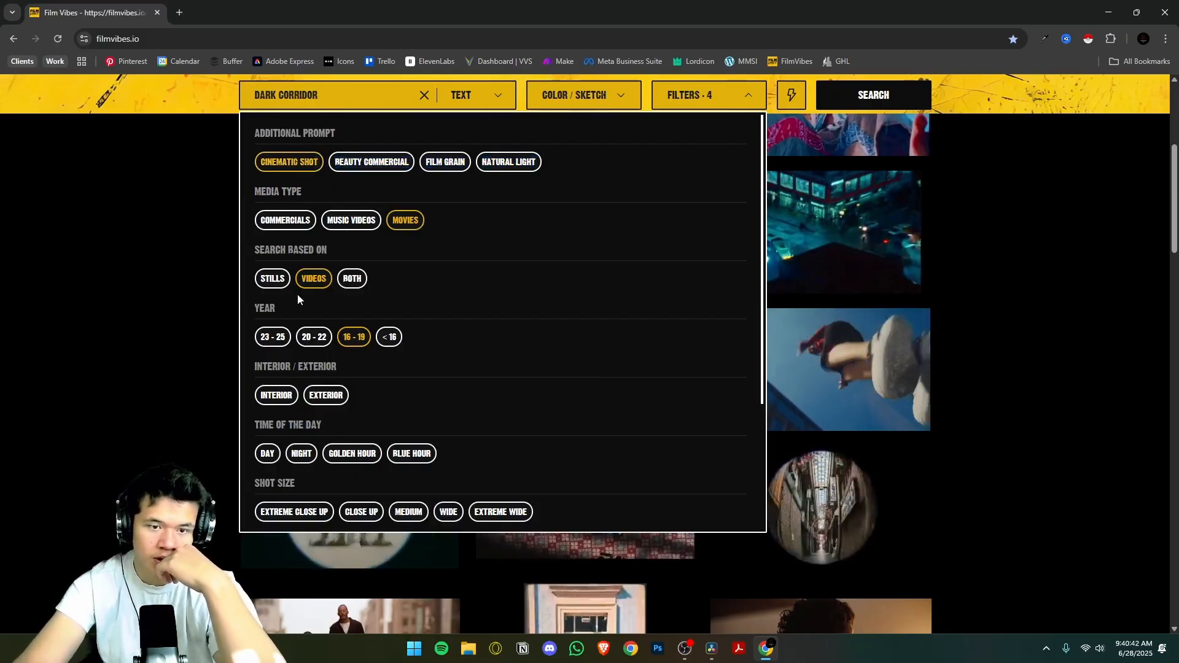
pyautogui.click(323, 396)
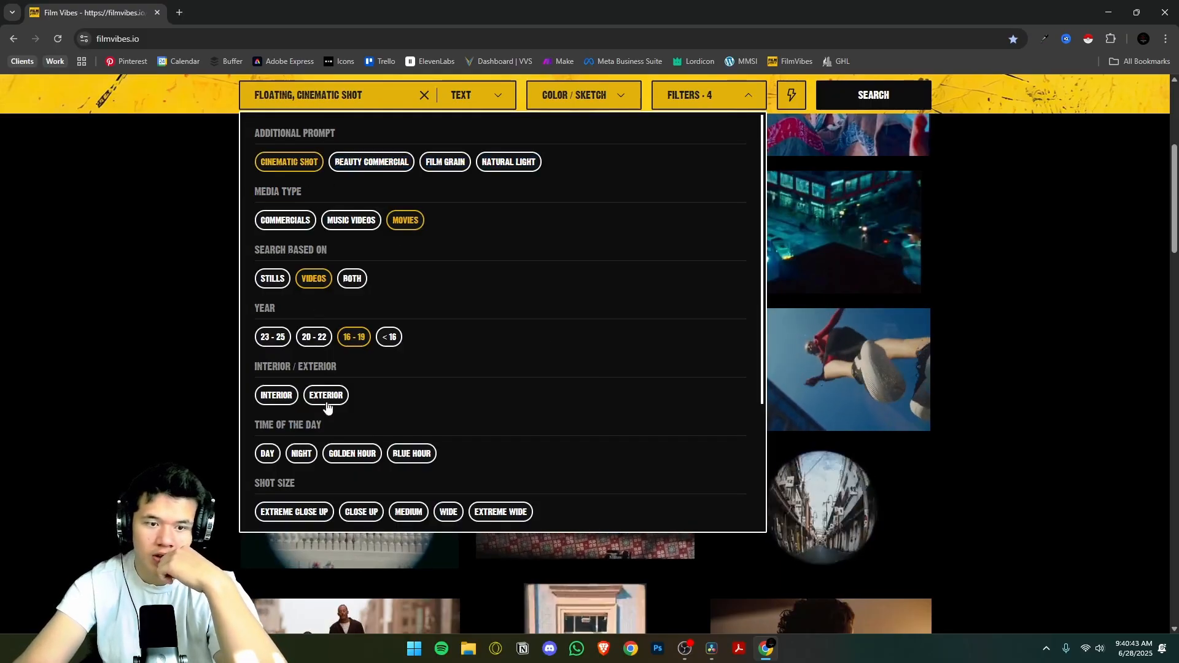
pyautogui.click(352, 453)
pyautogui.scroll(-3, 331, 399)
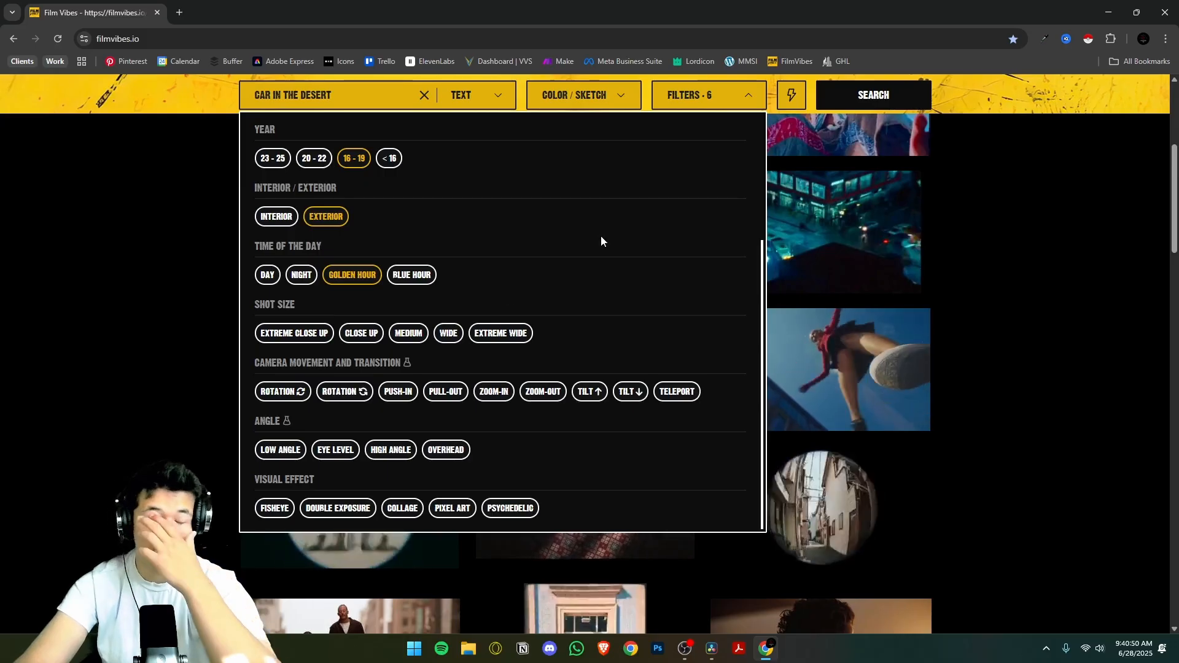
pyautogui.click(689, 93)
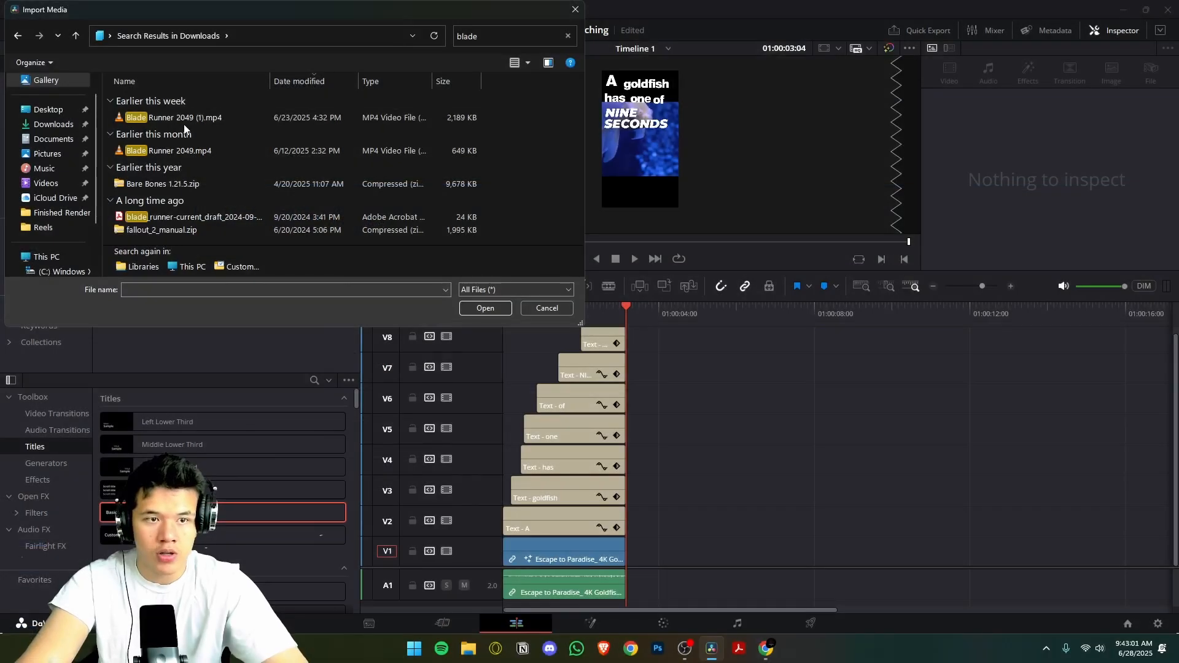
# Step: In DaVinci Resolve, import "Blade Runner 2049 (1).mp4" and place it on track V1 directly after the goldfish clip
pyautogui.press('Return')
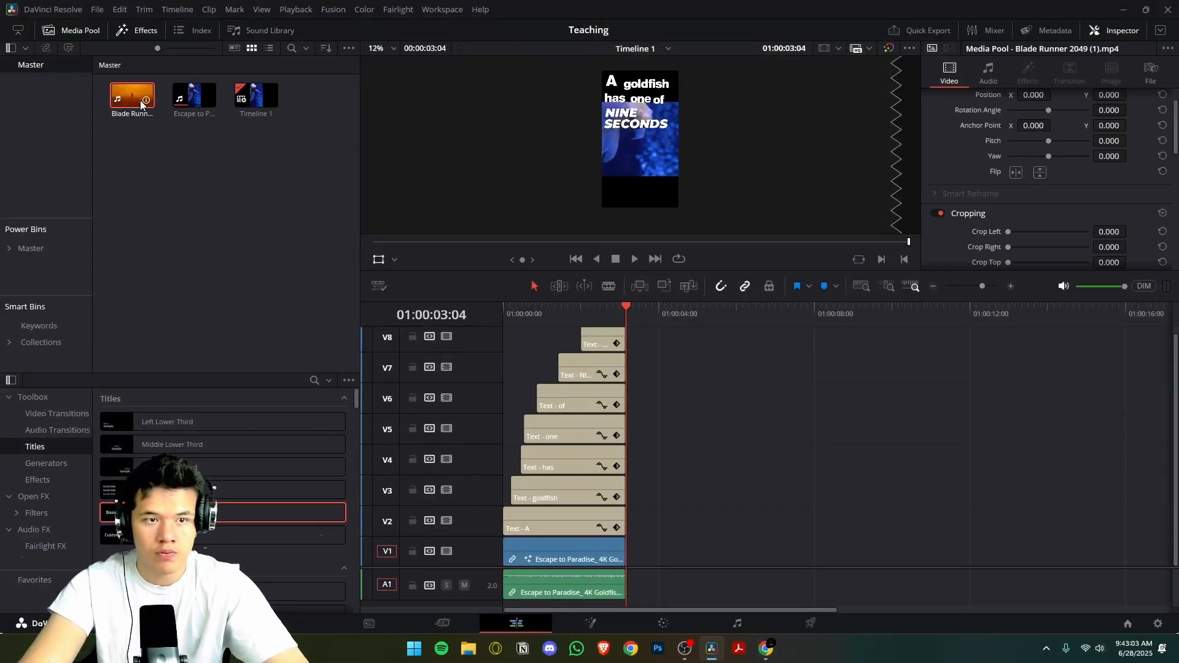
pyautogui.moveTo(140, 100); pyautogui.dragTo(256, 165)
pyautogui.moveTo(686, 557)
pyautogui.mouseDown()
pyautogui.moveTo(638, 552)
pyautogui.moveTo(668, 544)
pyautogui.mouseUp()
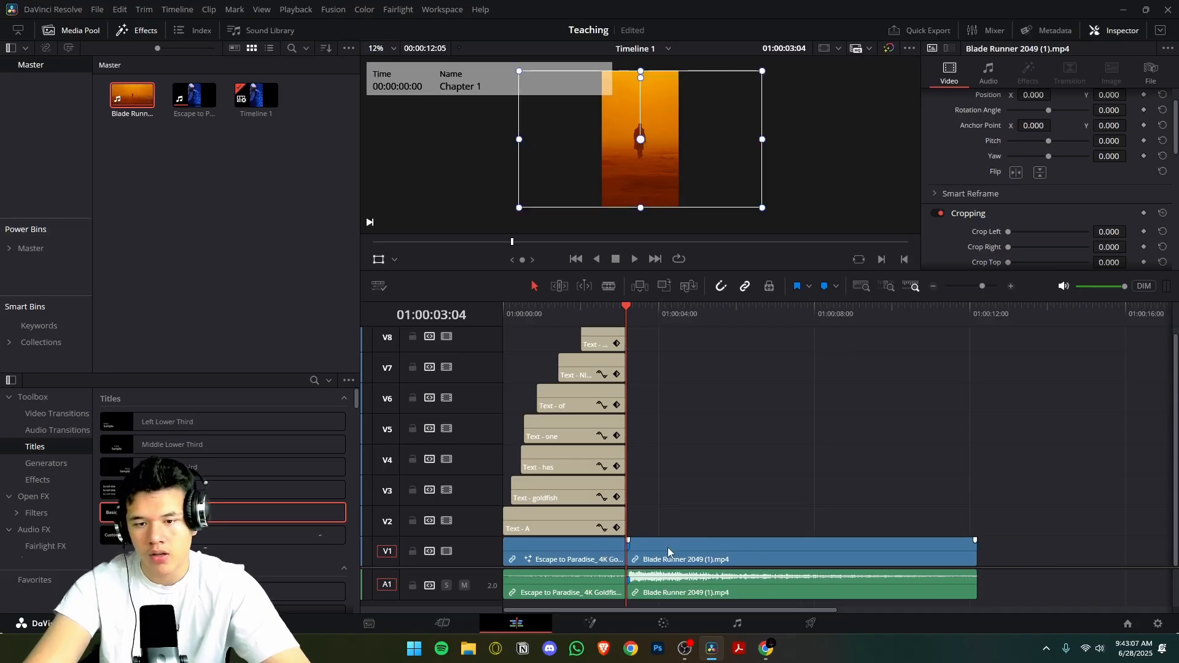
# Step: Unlink the Blade Runner clip's audio from its video and delete the audio
pyautogui.rightClick(668, 547)
pyautogui.click(694, 537)
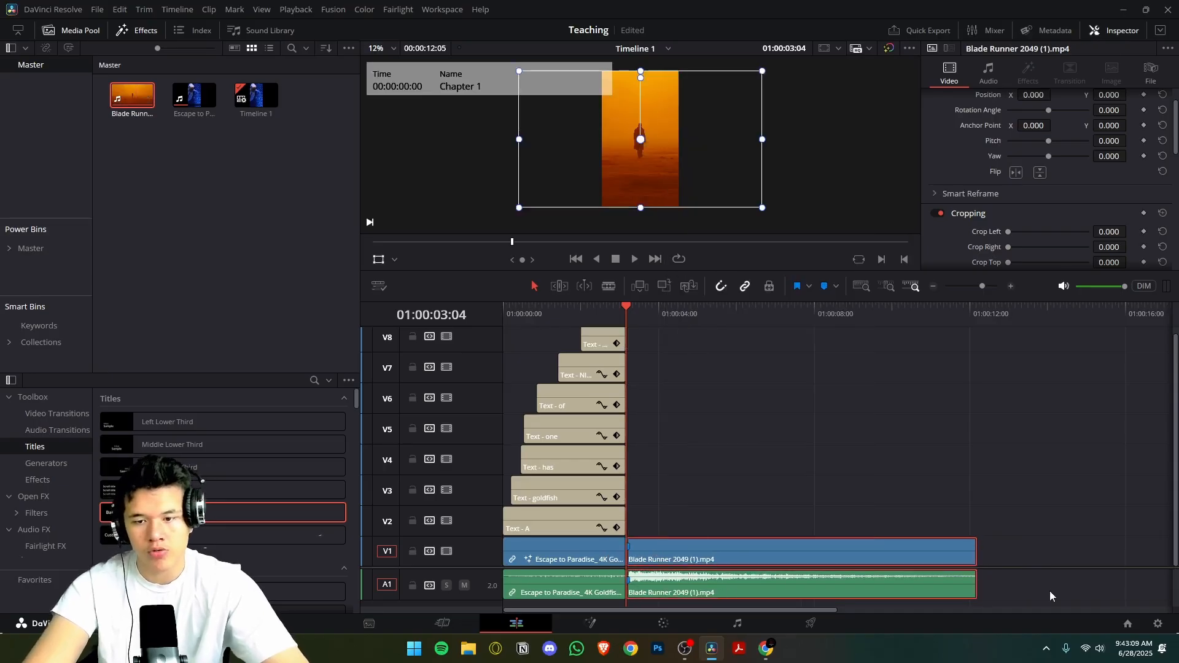
pyautogui.click(933, 580)
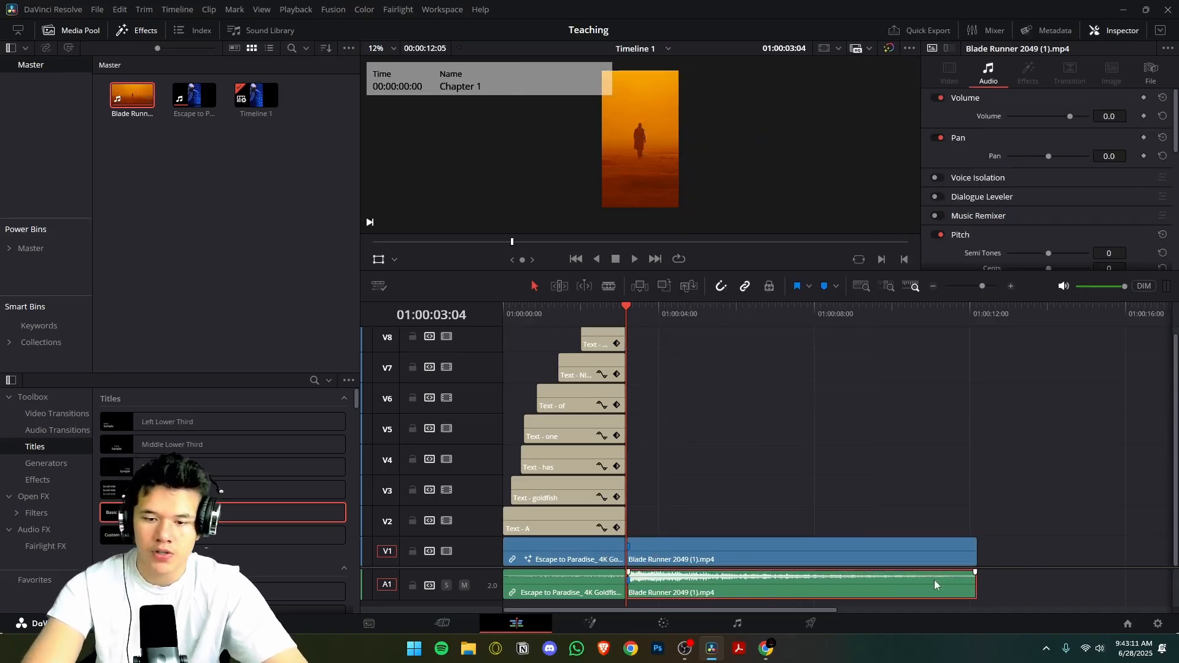
pyautogui.press('Delete')
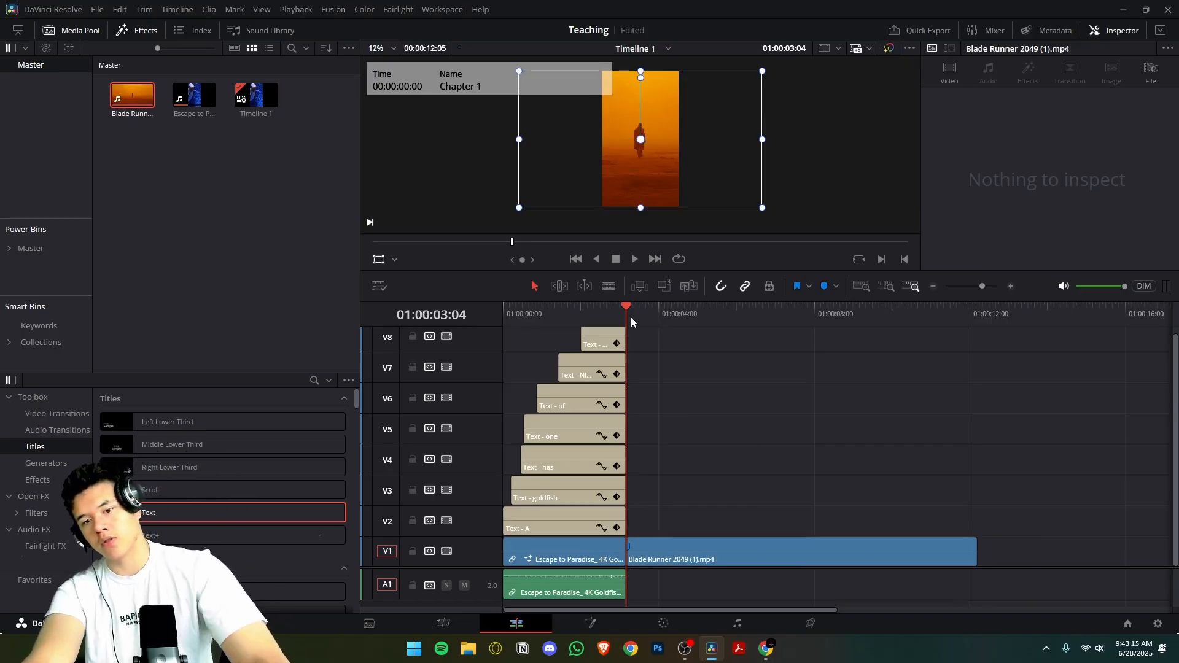
# Step: Bring the playhead to 01:00:04:13, import further film clips and place Dunkirk.mp4 there on track V2
pyautogui.press('space')
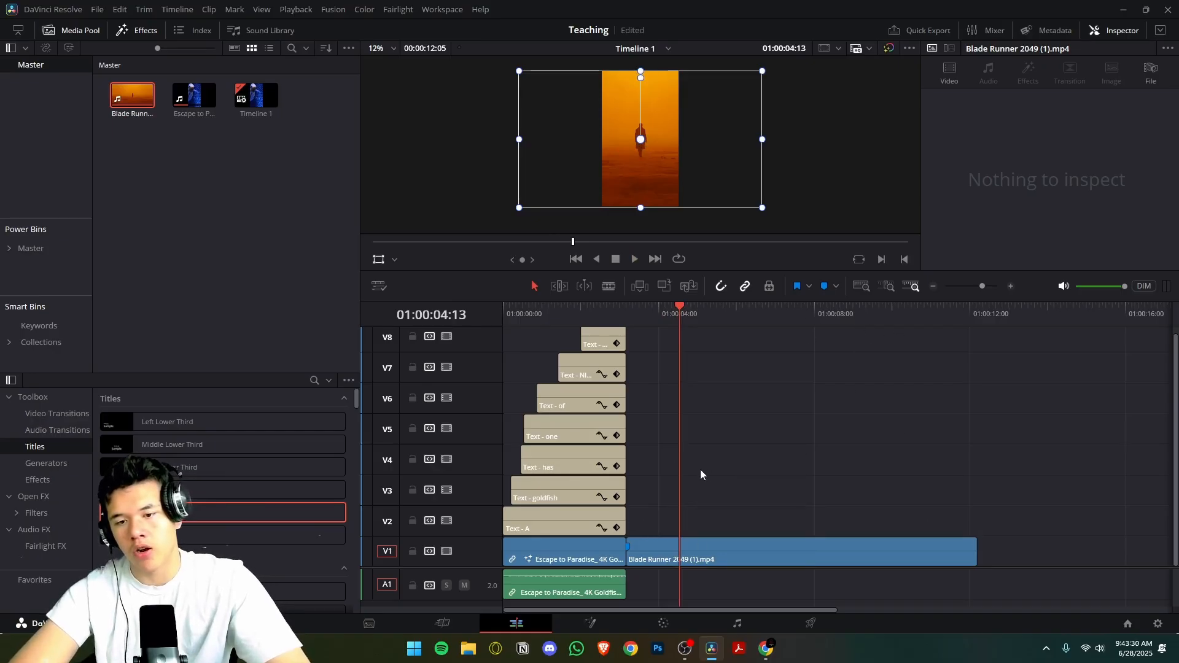
pyautogui.scroll(1, 954, 337)
pyautogui.click(318, 268)
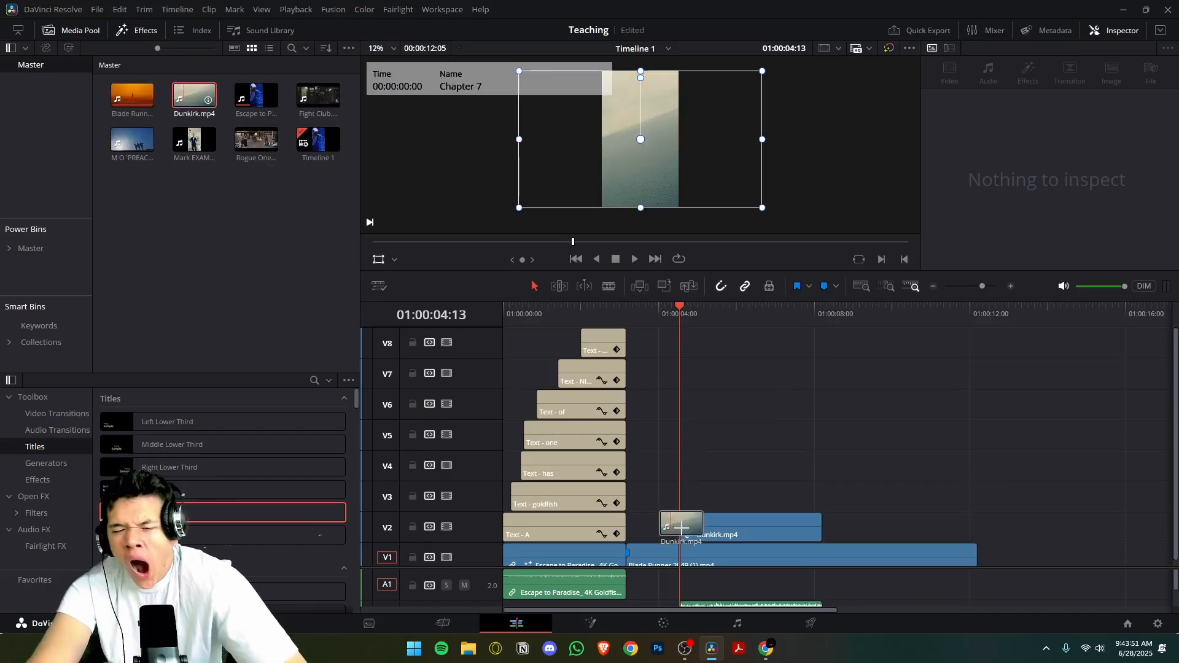
pyautogui.moveTo(681, 525); pyautogui.dragTo(683, 527)
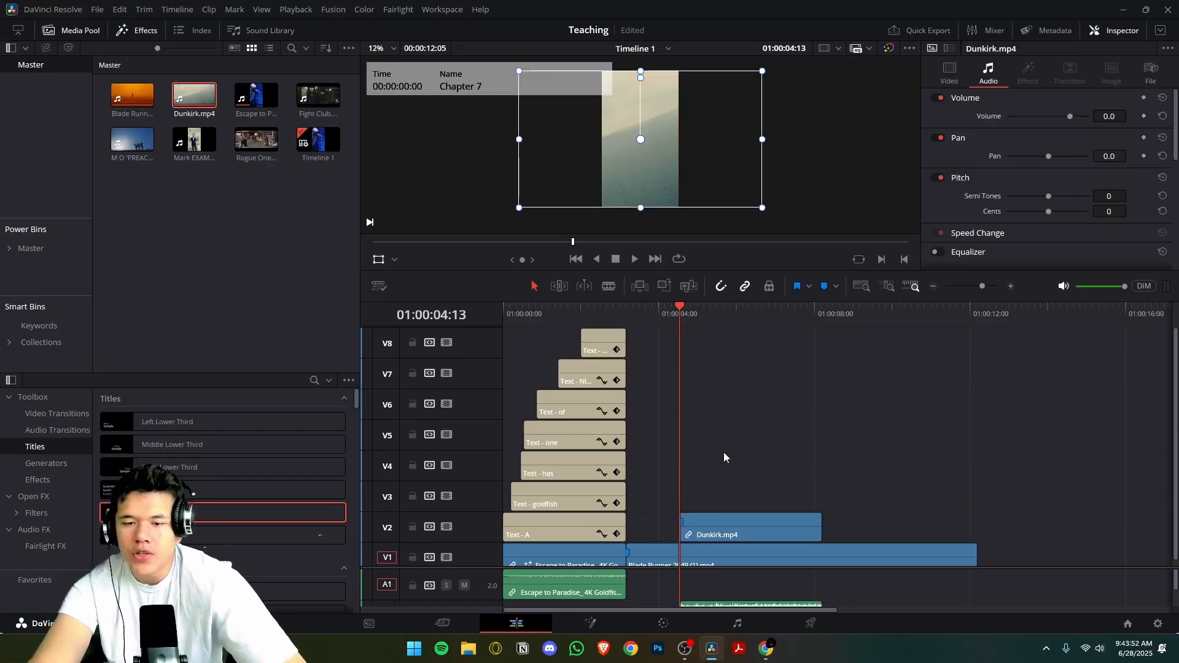
# Step: Unlink the Dunkirk clip's audio from its video and delete the audio
pyautogui.scroll(-1, 723, 455)
pyautogui.rightClick(713, 516)
pyautogui.click(742, 519)
pyautogui.moveTo(851, 586); pyautogui.dragTo(786, 608)
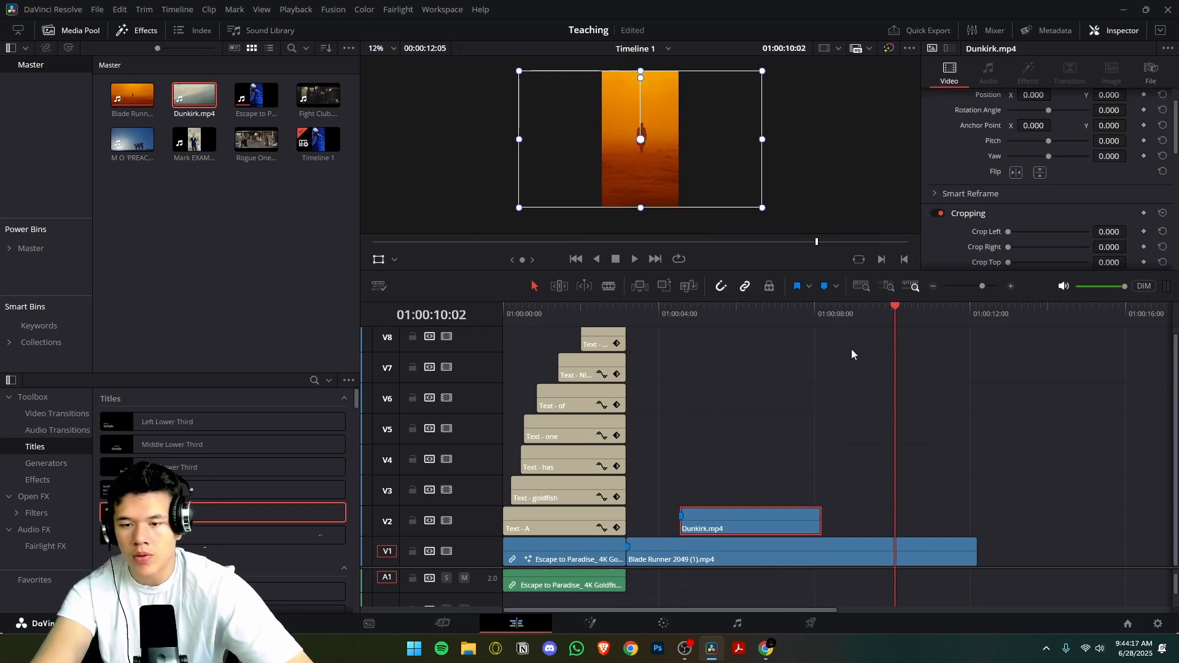
# Step: Paste a copy of the Dunkirk clip directly after the first one and trim the Blade Runner clip's end to 01:00:11:21
pyautogui.moveTo(838, 313); pyautogui.dragTo(827, 315)
pyautogui.hotkey('ctrl', 'v')
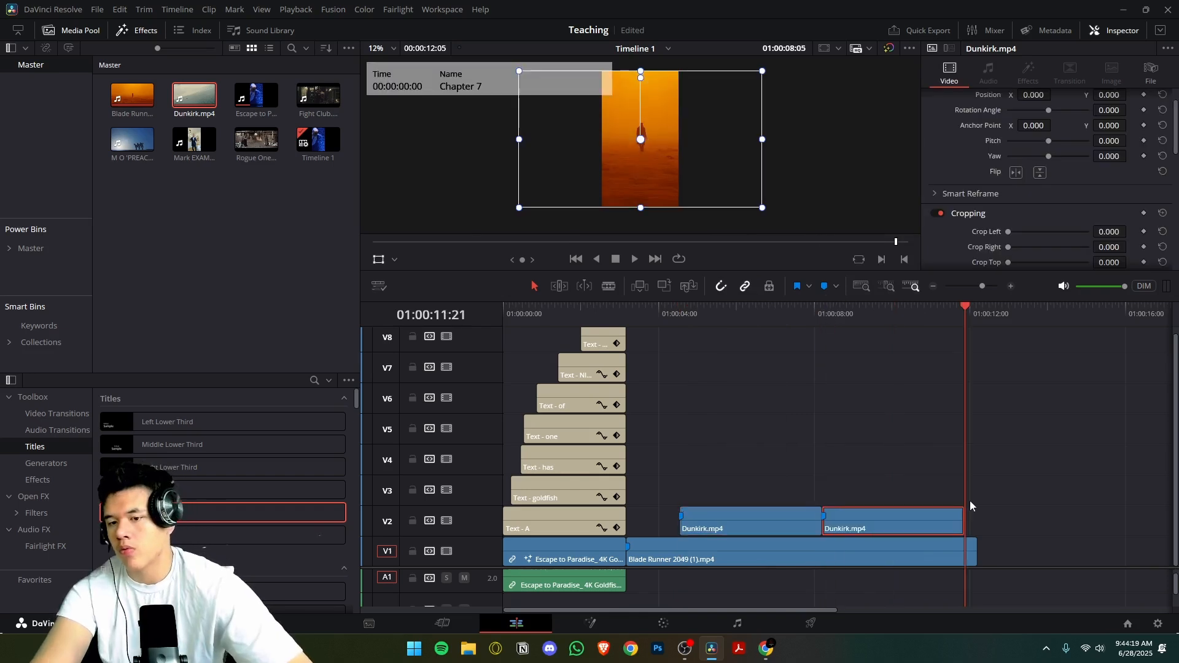
pyautogui.moveTo(975, 555); pyautogui.dragTo(968, 562)
# Step: Reverse the speed of the second Dunkirk clip
pyautogui.click(937, 521)
pyautogui.rightClick(936, 521)
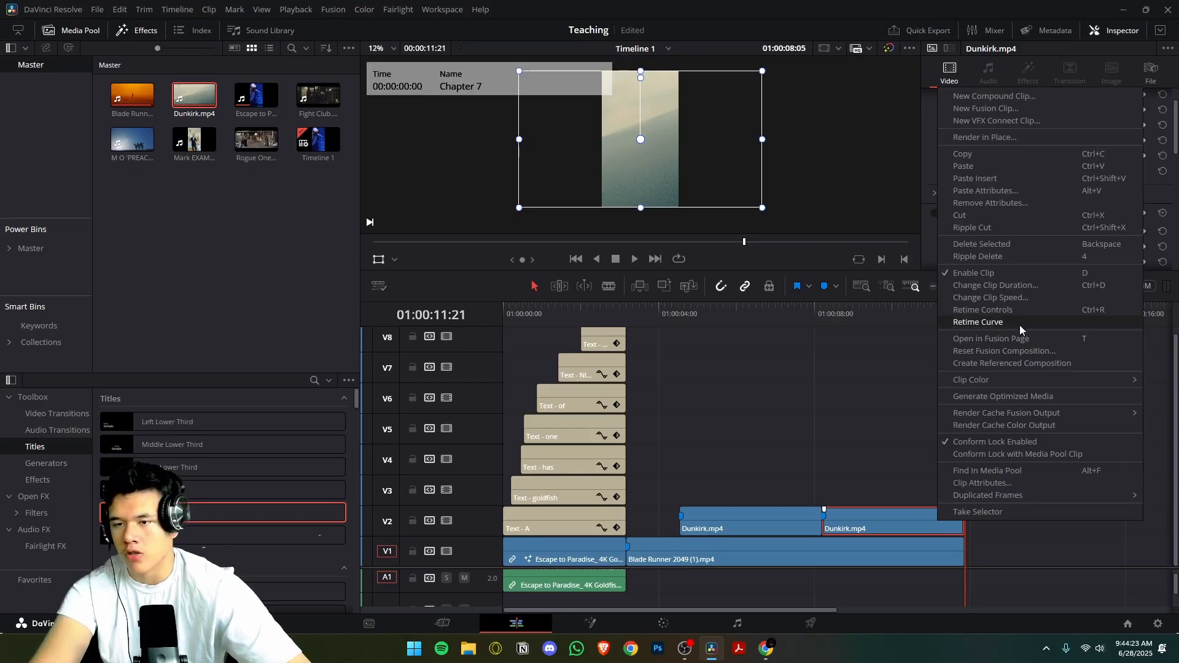
pyautogui.click(866, 424)
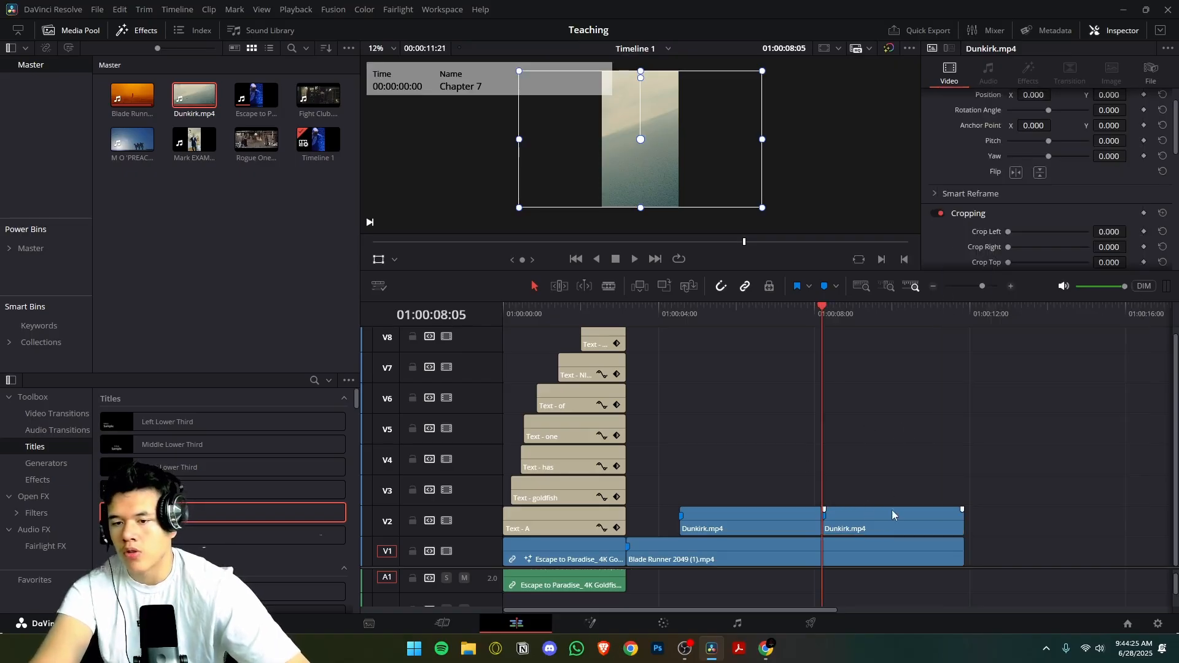
pyautogui.click(869, 531)
pyautogui.rightClick(868, 529)
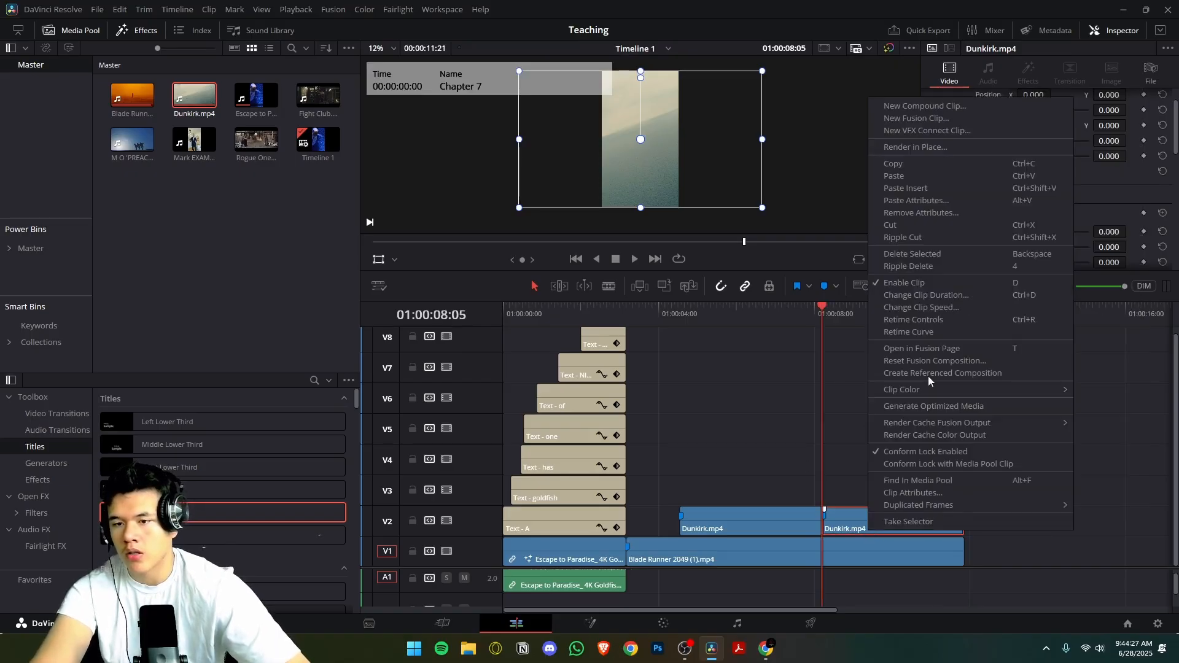
pyautogui.click(952, 306)
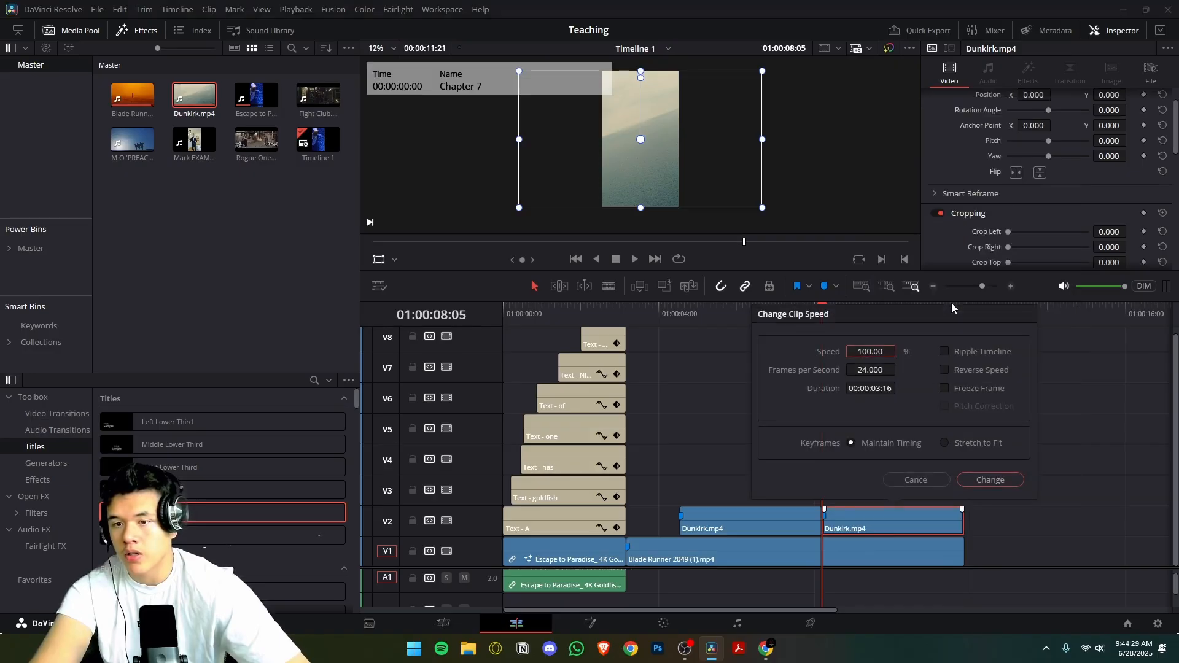
pyautogui.click(945, 370)
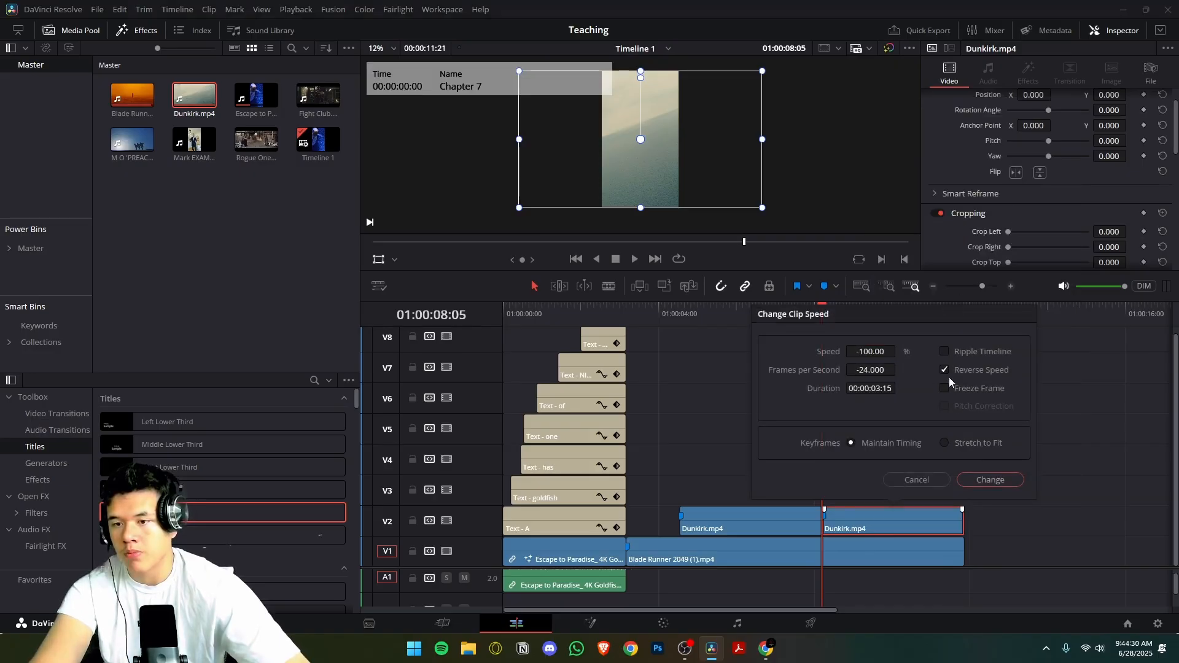
pyautogui.click(987, 481)
# Step: Combine both Dunkirk clips into a compound clip named "Compound Clip 1"
pyautogui.rightClick(898, 521)
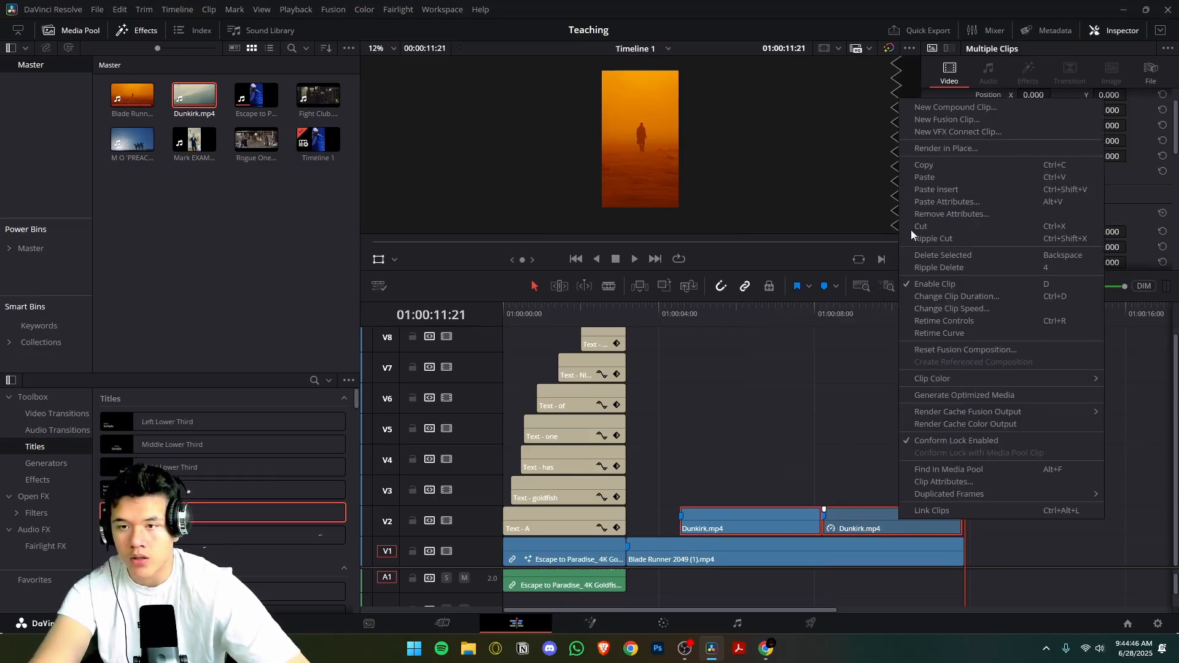
pyautogui.click(964, 106)
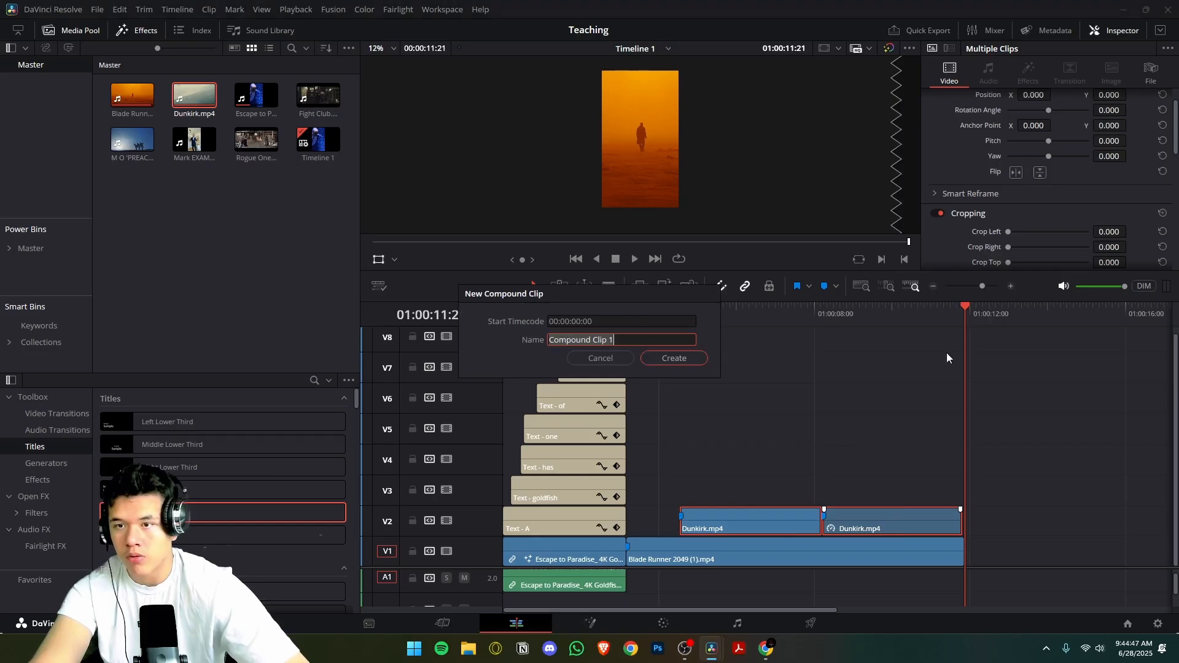
pyautogui.click(664, 357)
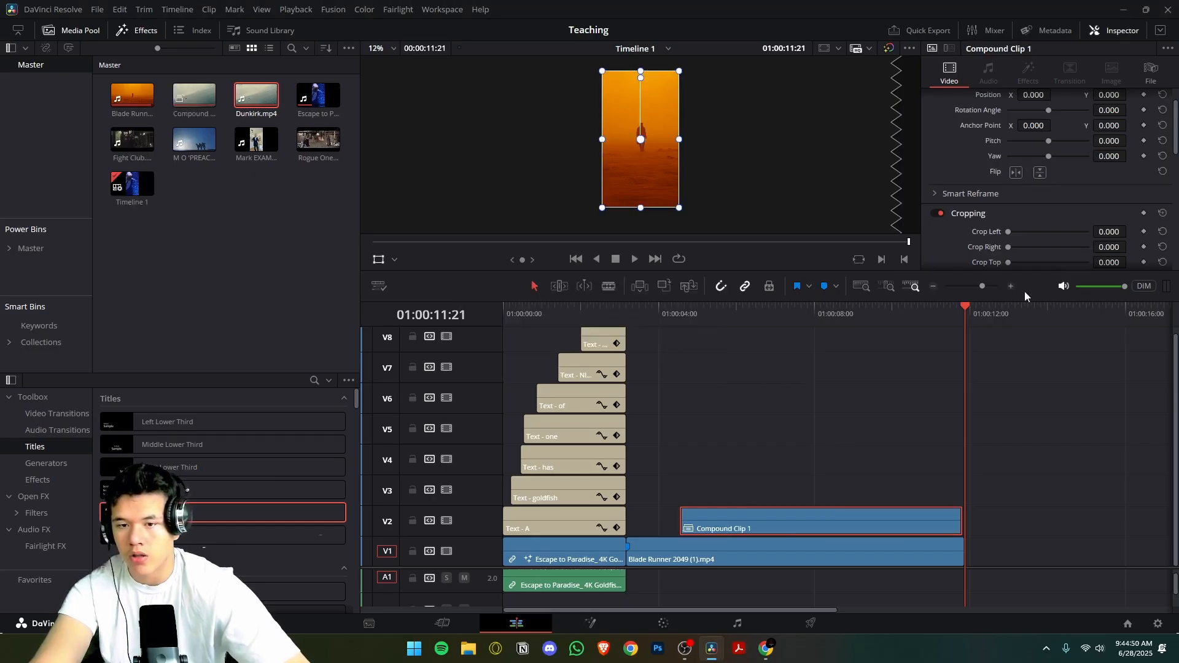
# Step: Go to the start of Compound Clip 1 and try cropping it with Crop Top 910 and Crop Bottom 448
pyautogui.moveTo(982, 286); pyautogui.dragTo(980, 292)
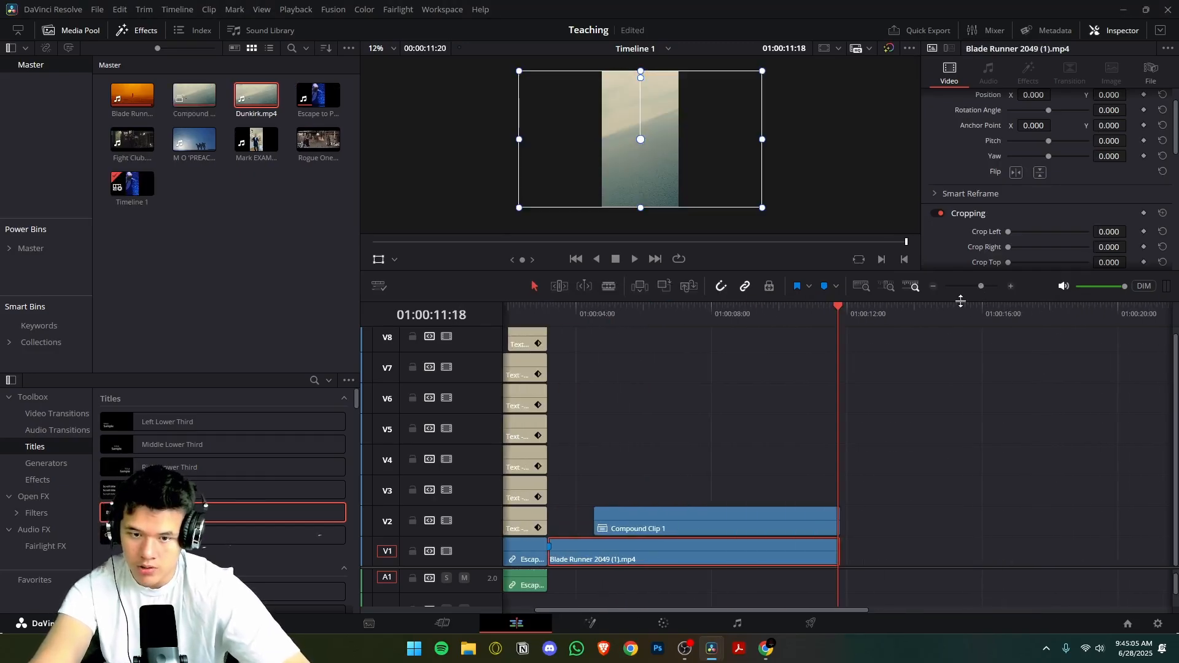
pyautogui.click(593, 312)
pyautogui.click(662, 520)
pyautogui.scroll(-2, 1001, 197)
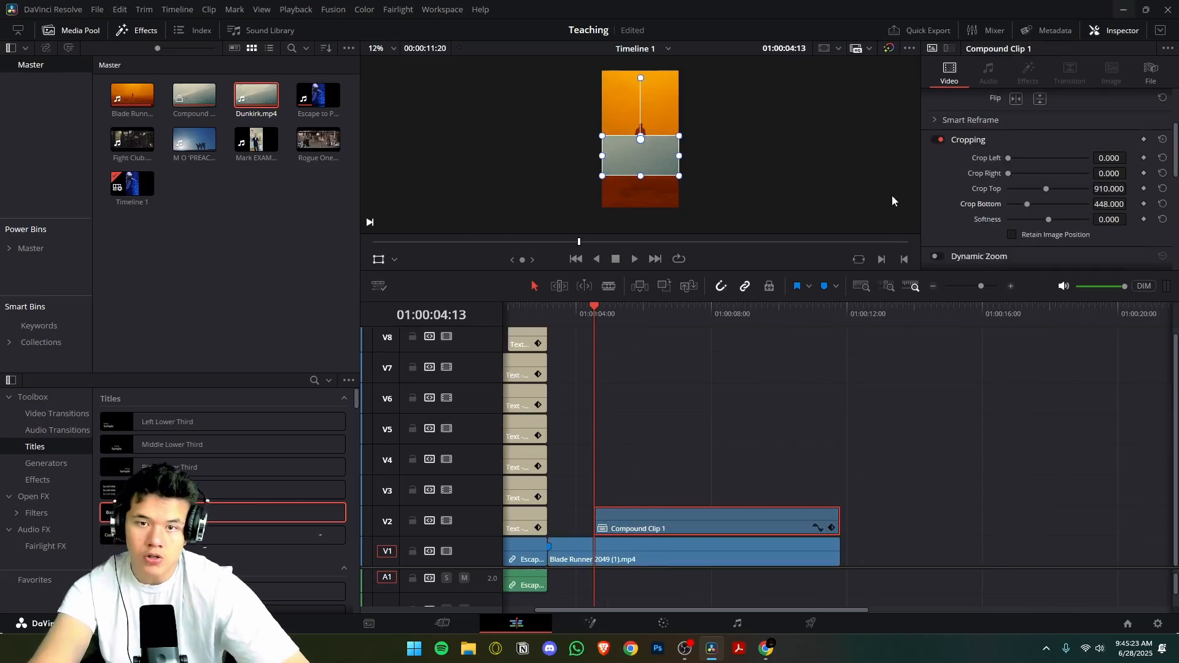
# Step: Undo the crop changes on Compound Clip 1 and adjust its zoom instead
pyautogui.hotkey('ctrl', 'z')
pyautogui.hotkey('ctrl', 'z')
pyautogui.hotkey('ctrl', 'z')
pyautogui.scroll(2, 1019, 161)
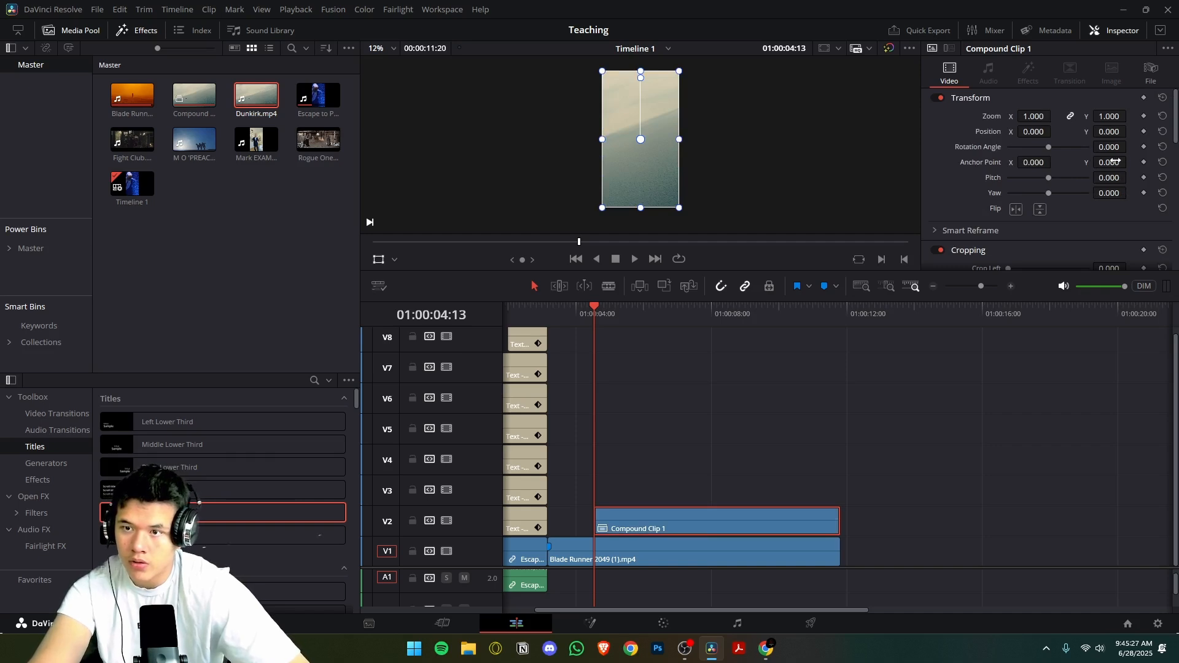
pyautogui.moveTo(1109, 116); pyautogui.dragTo(1073, 116)
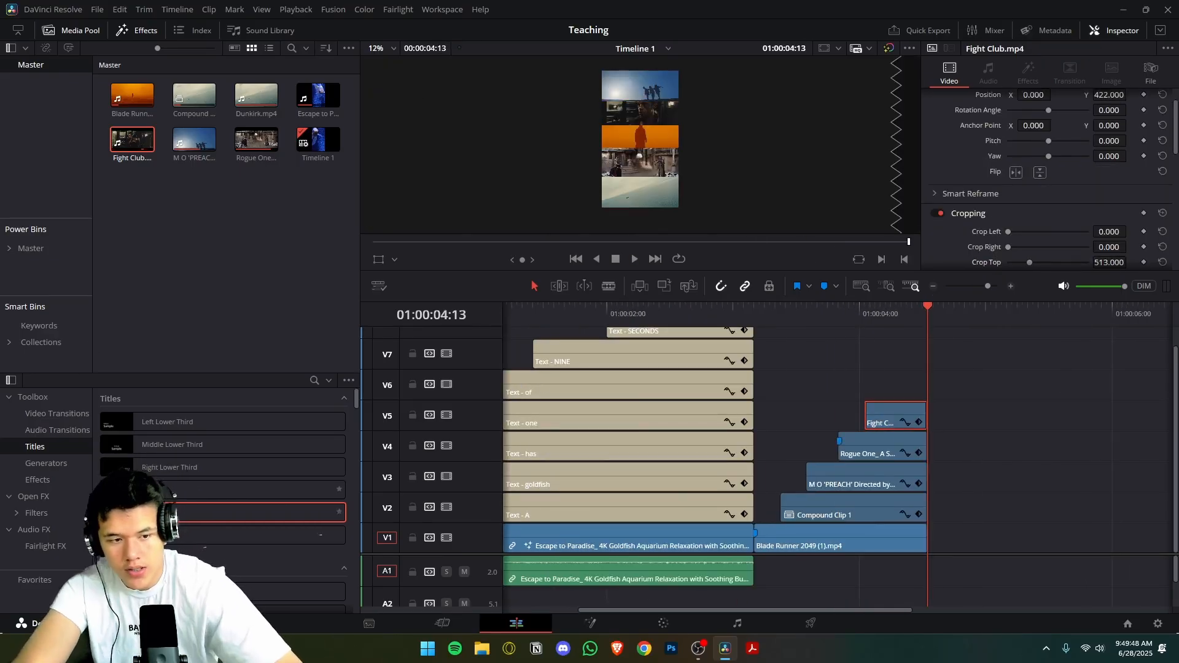
# Step: Add a basic Text title on track V6 above the Fight Club clip and select it
pyautogui.moveTo(141, 512); pyautogui.dragTo(884, 382)
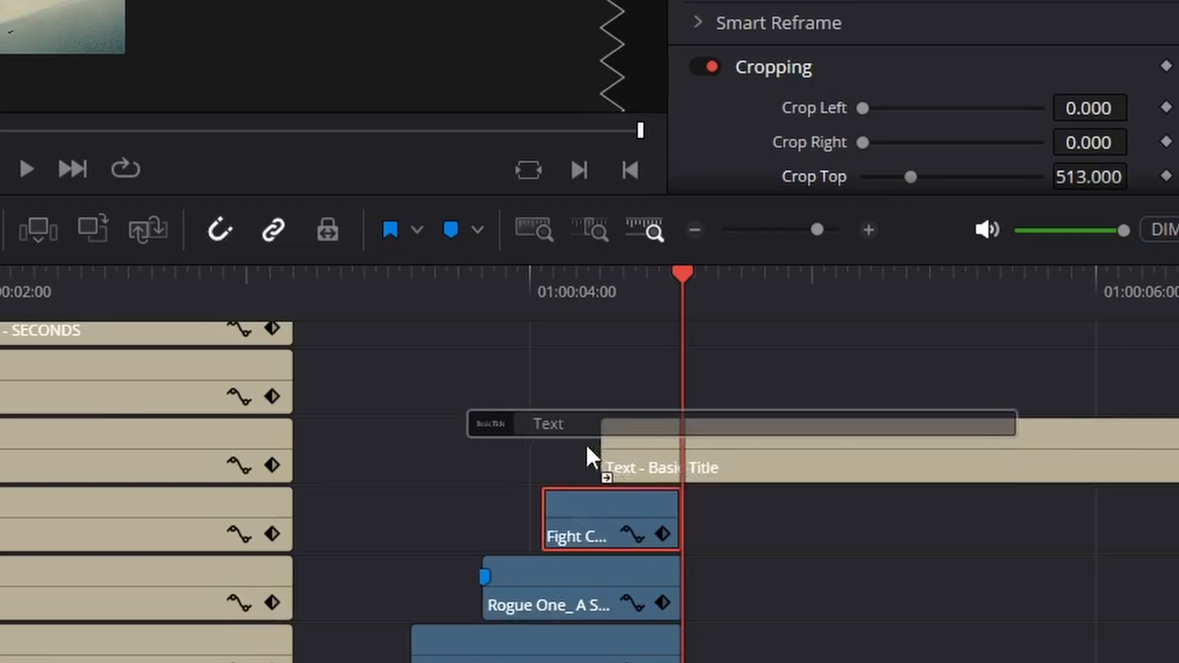
pyautogui.moveTo(586, 447); pyautogui.dragTo(581, 450)
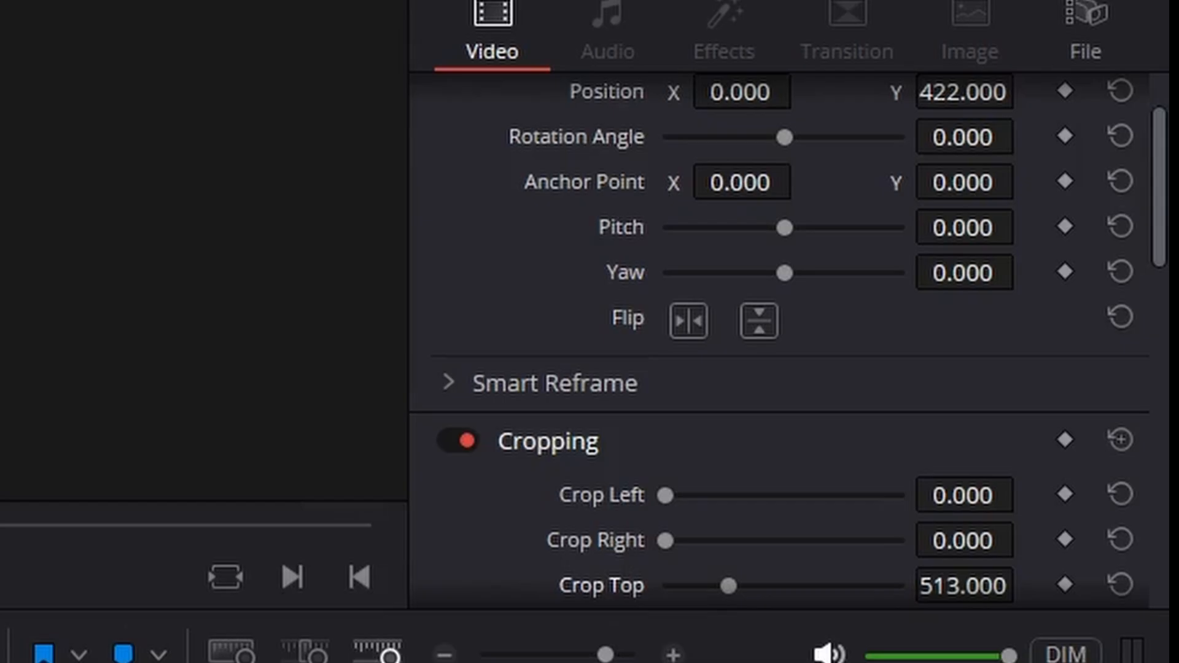
pyautogui.click(713, 448)
# Step: Change the new title's text to "value" and set its font to Europa Grotesk SH Bold
pyautogui.doubleClick(703, 261)
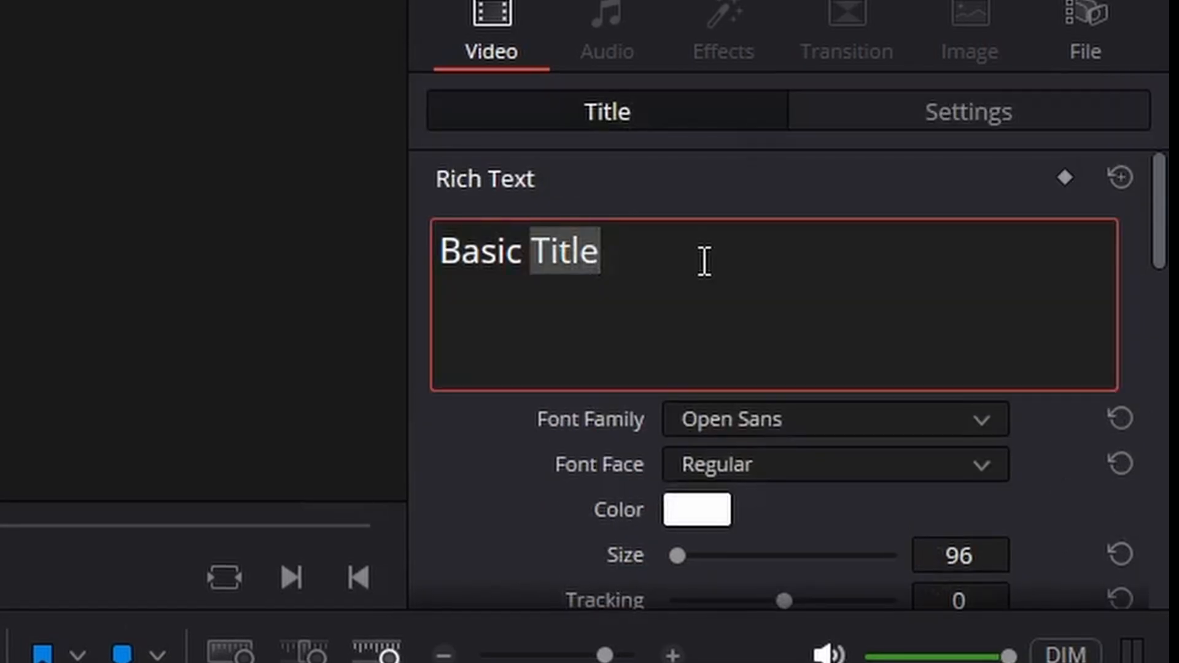
pyautogui.hotkey('ctrl', 'a')
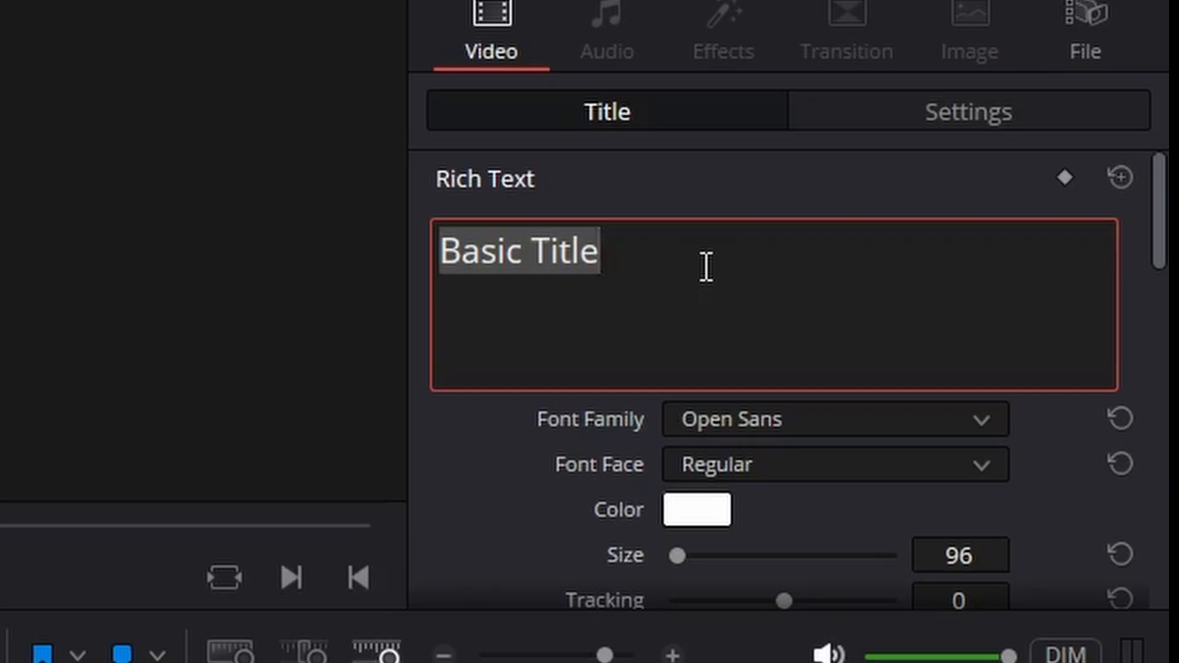
pyautogui.write('VA')
pyautogui.press('BackSpace')
pyautogui.press('BackSpace')
pyautogui.write('val')
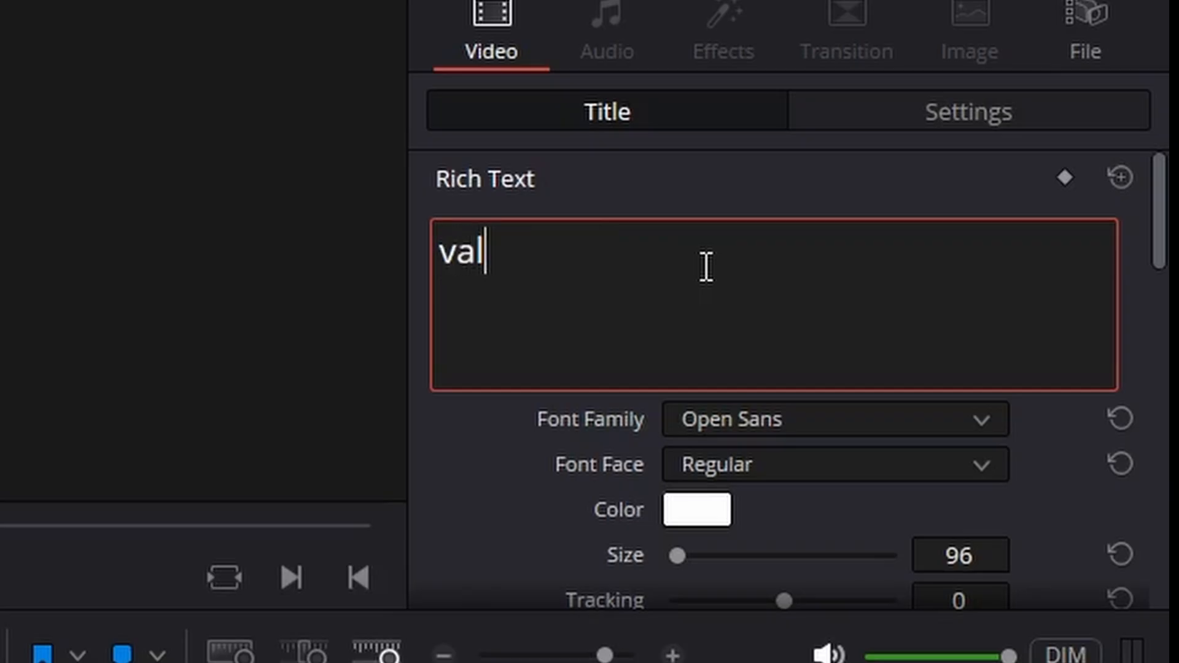
pyautogui.write('ue')
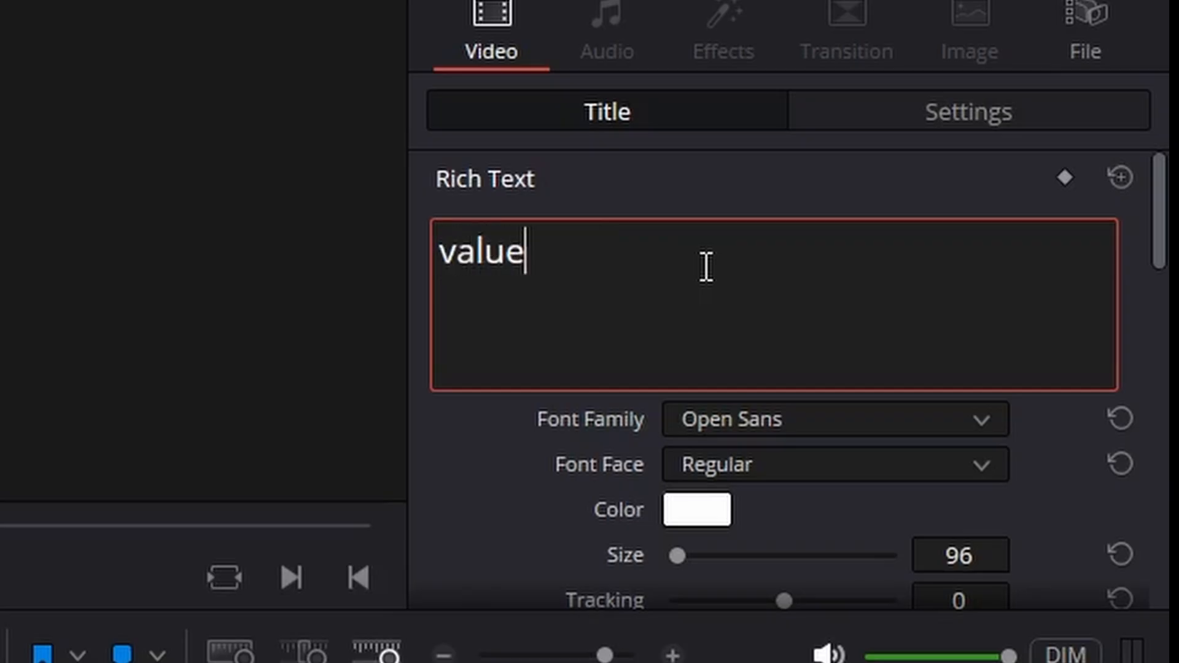
pyautogui.click(861, 405)
pyautogui.write('eu')
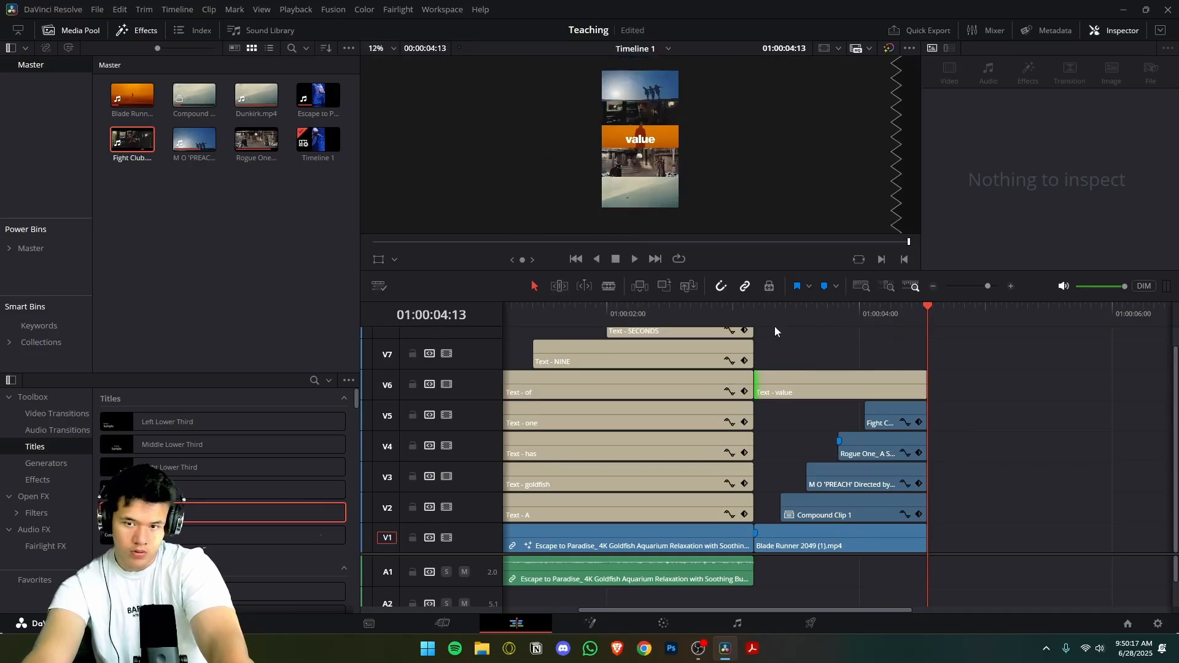
# Step: Play the section from the start of the "value" title to review it over the stacked clips
pyautogui.moveTo(769, 315); pyautogui.dragTo(757, 315)
pyautogui.press('space')
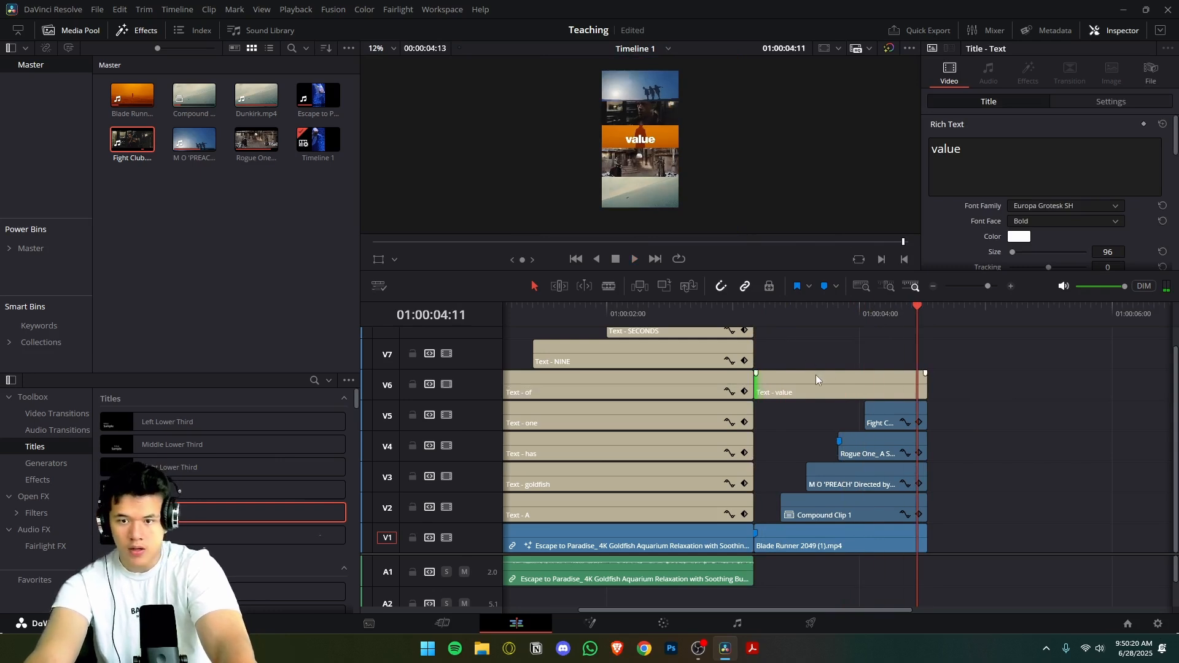
# Step: Move the "value" title up to track V7 and add a Fusion Composition on V6 above the Fight Club clip
pyautogui.moveTo(816, 378); pyautogui.dragTo(817, 349)
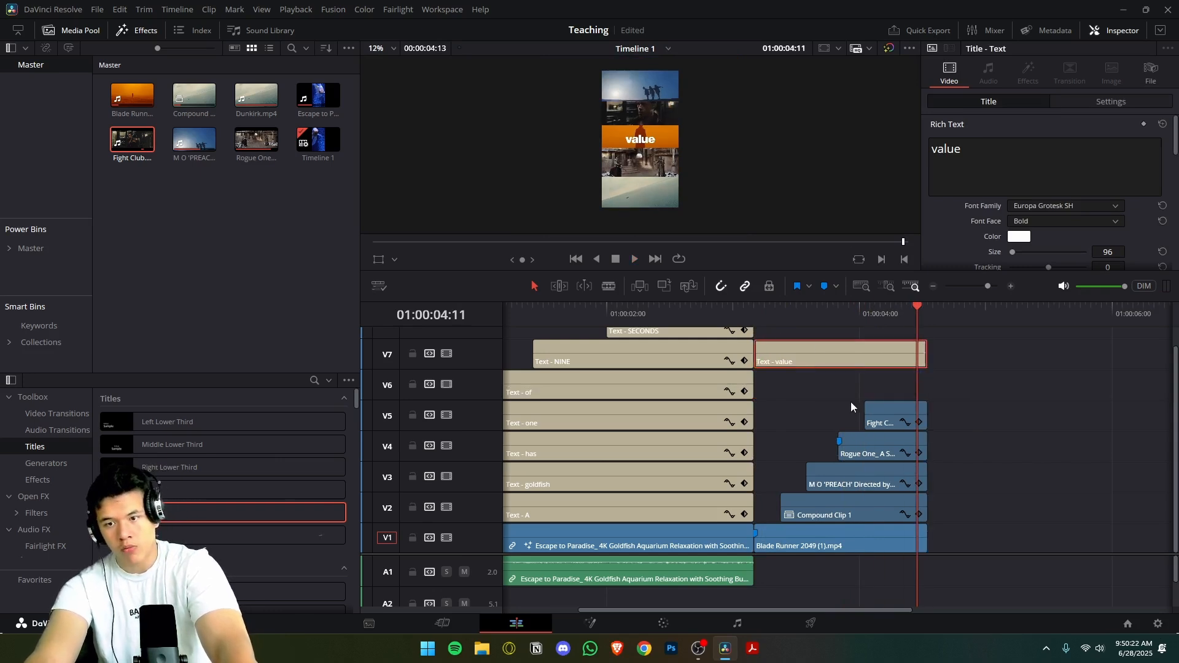
pyautogui.click(850, 403)
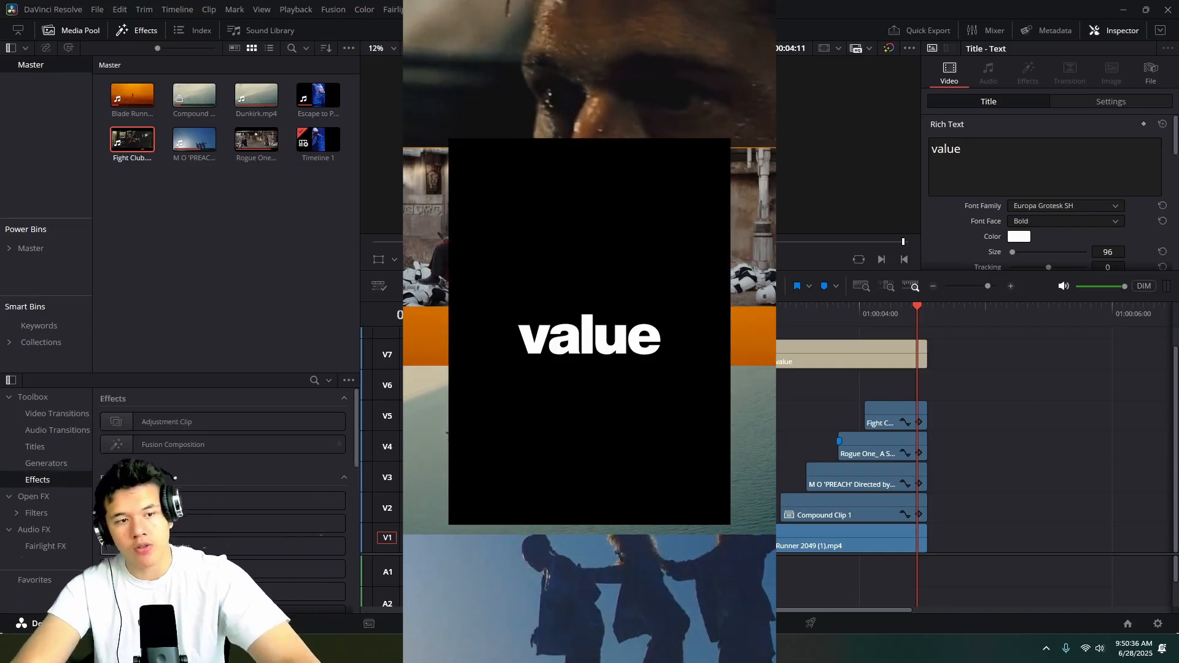
pyautogui.moveTo(231, 445); pyautogui.dragTo(863, 384)
pyautogui.moveTo(911, 304); pyautogui.dragTo(927, 314)
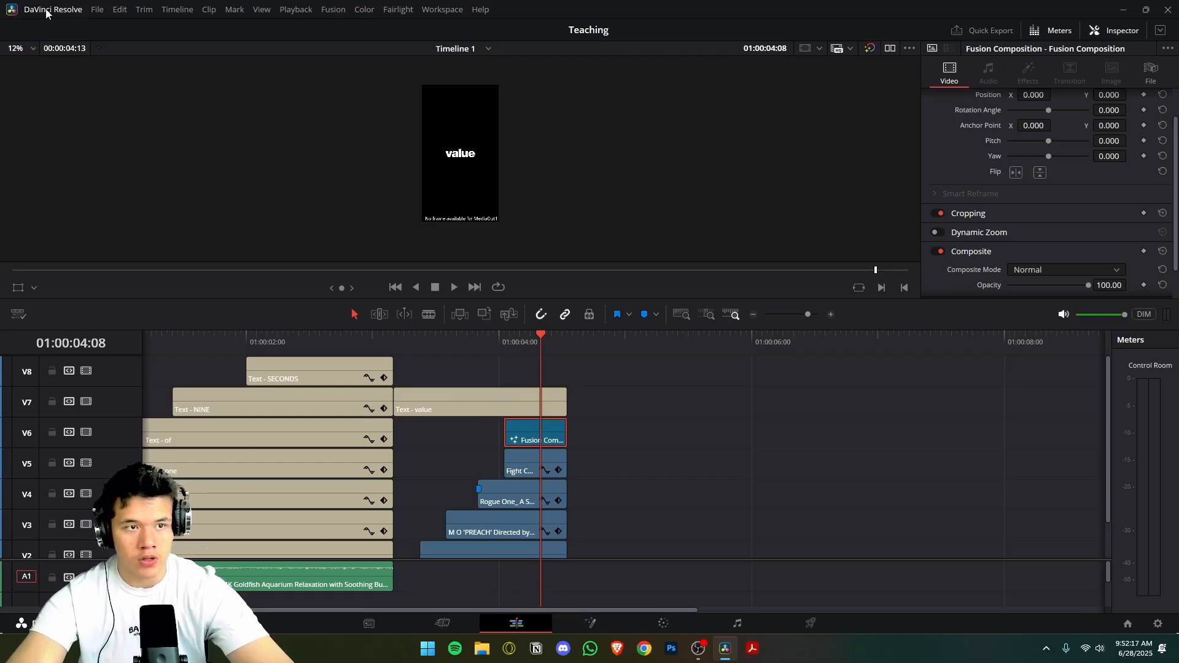
# Step: Look up the "open in" commands in the keyboard customization to check their shortcuts
pyautogui.click(47, 10)
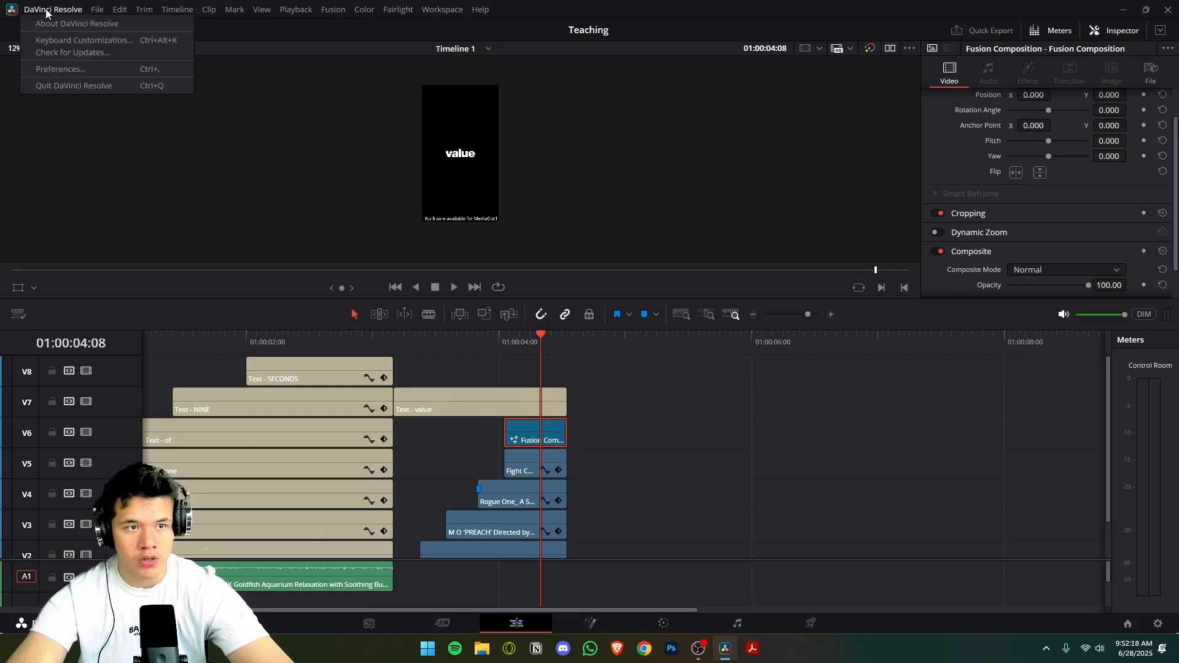
pyautogui.click(80, 42)
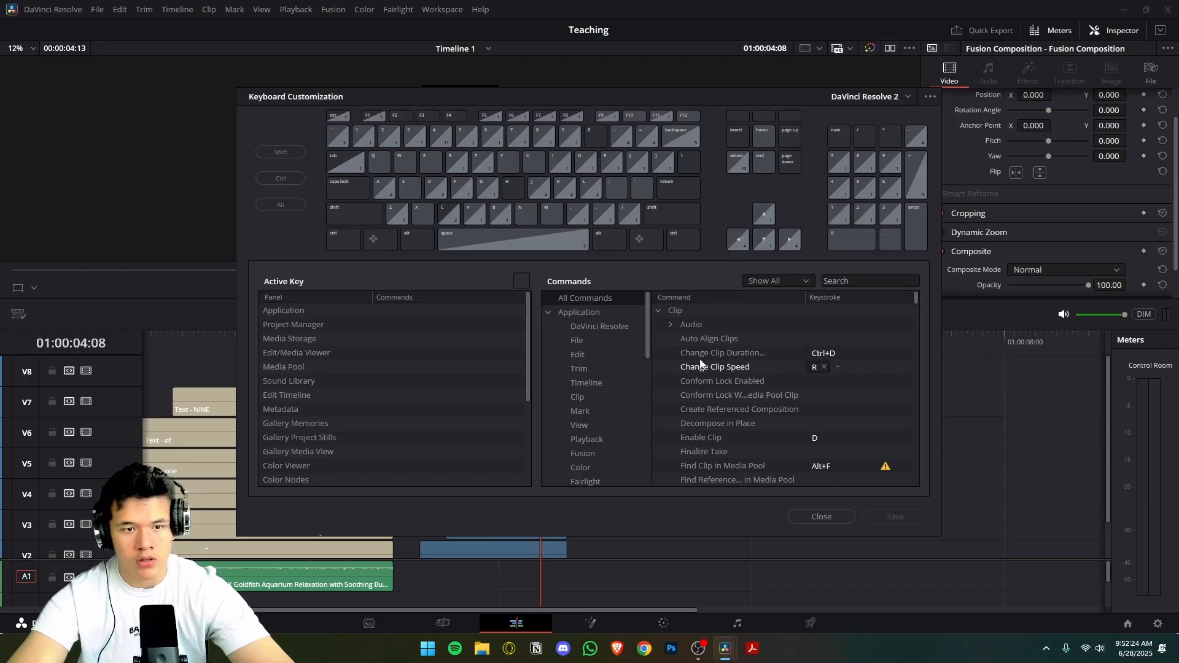
pyautogui.click(852, 281)
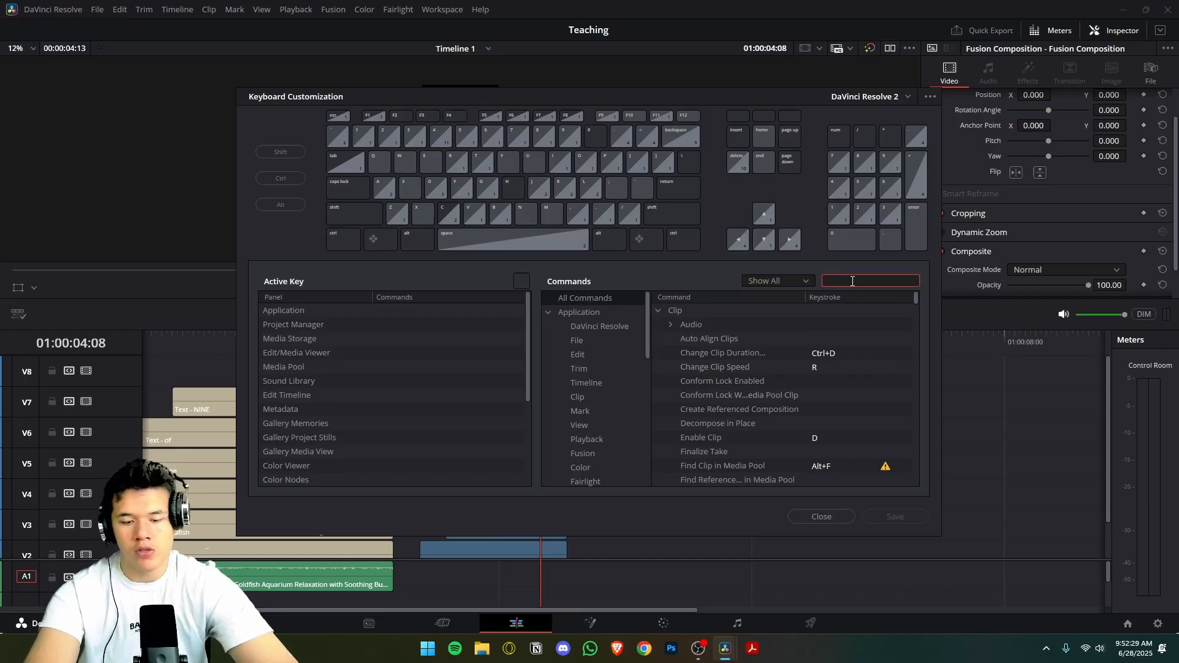
pyautogui.write('open in')
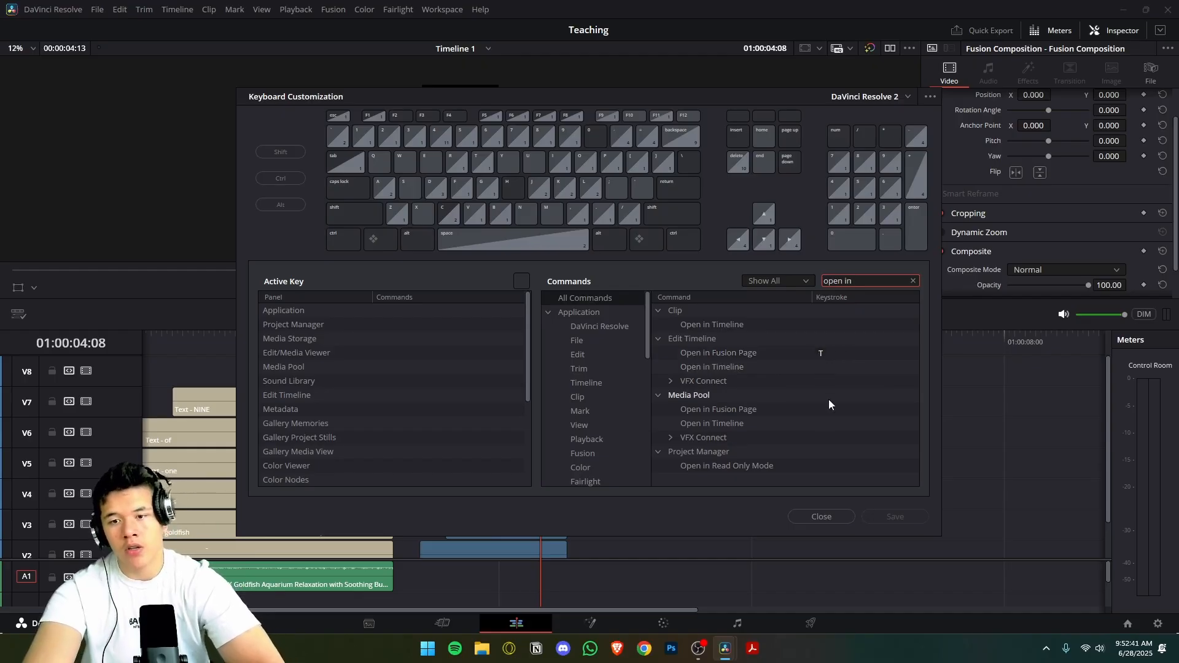
pyautogui.click(821, 519)
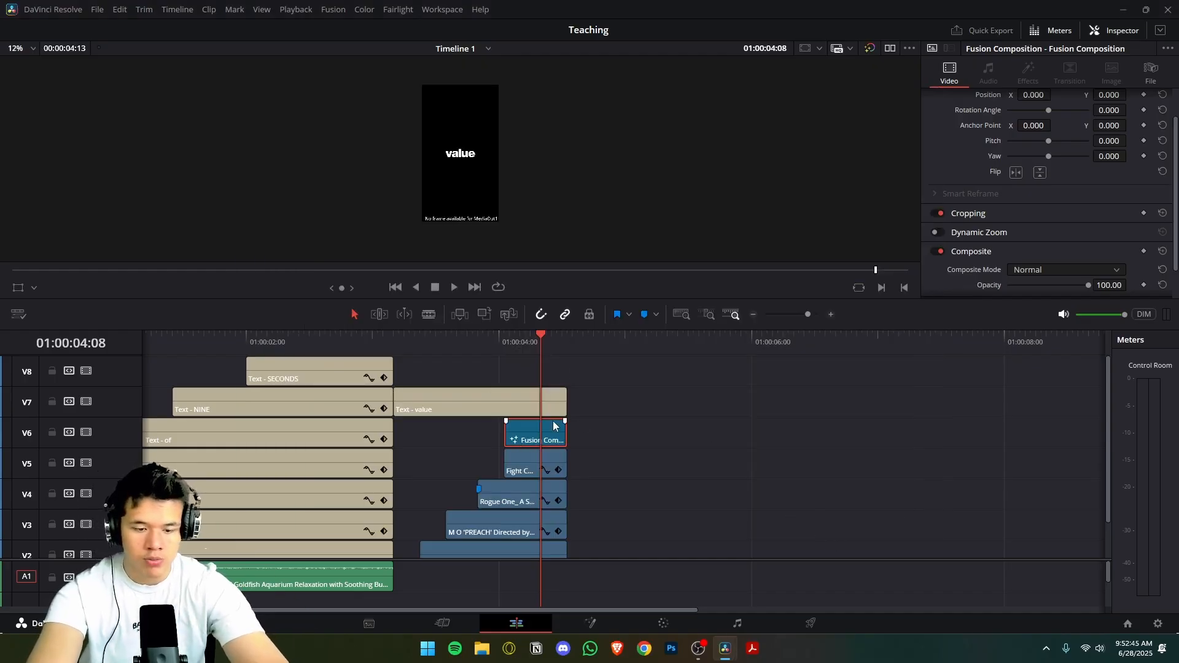
# Step: Open the Fusion Composition on the Fusion page and add a Rectangle mask node above Background1
pyautogui.hotkey('shift', '5')
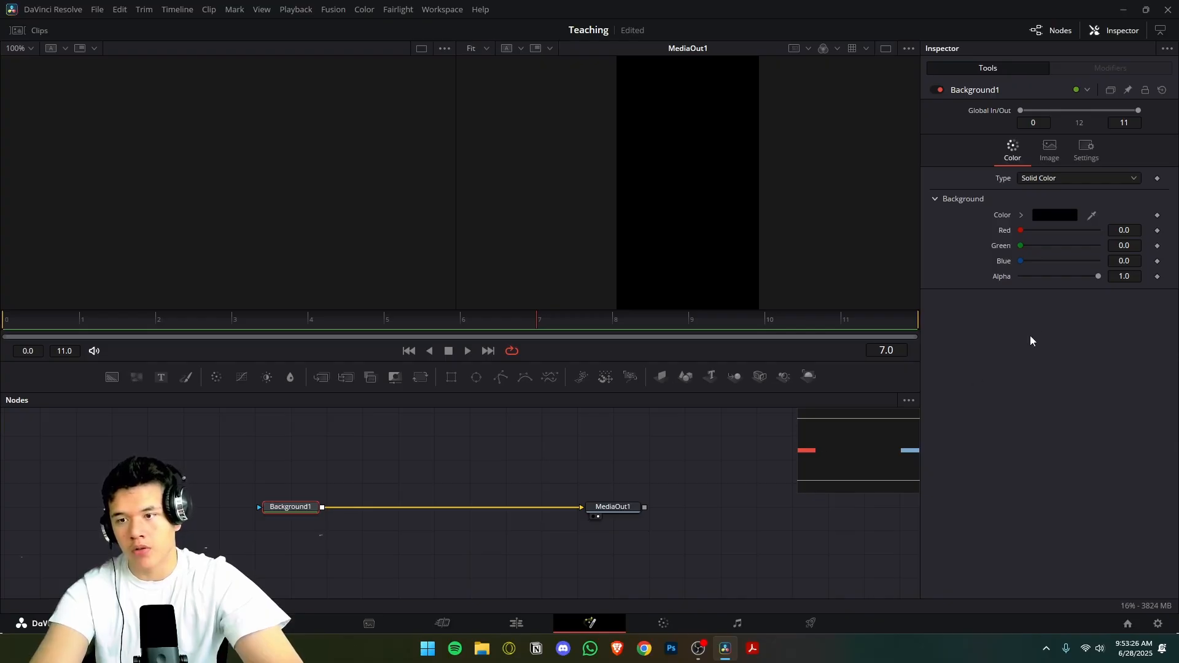
pyautogui.scroll(-2, 703, 209)
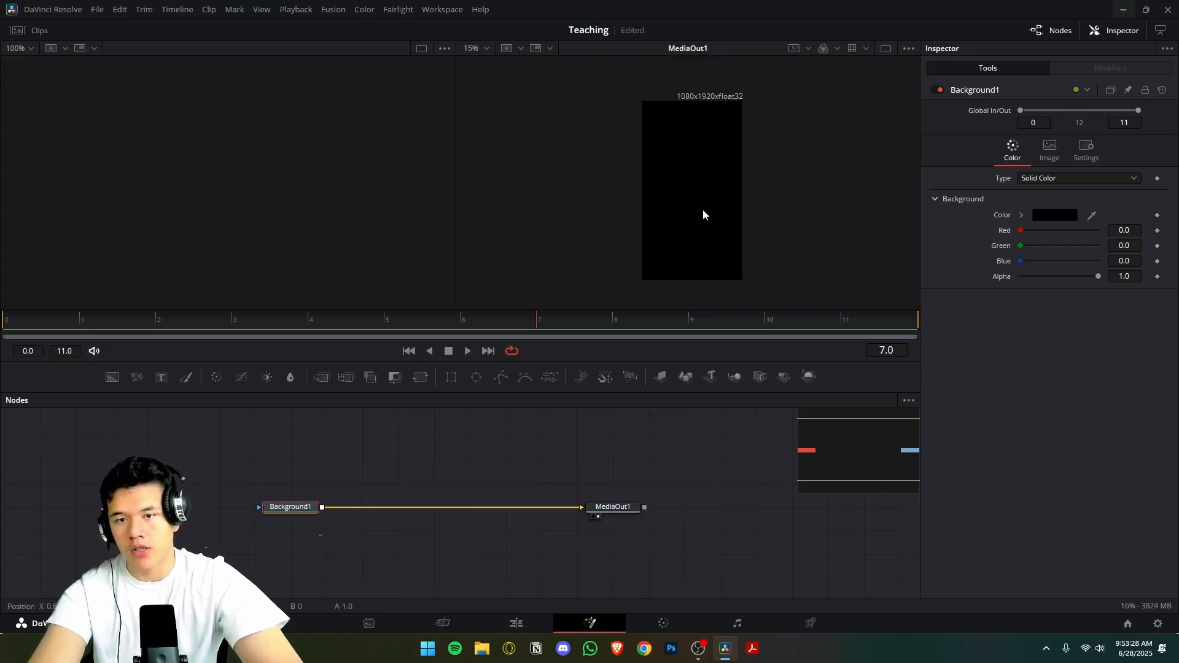
pyautogui.scroll(1, 702, 209)
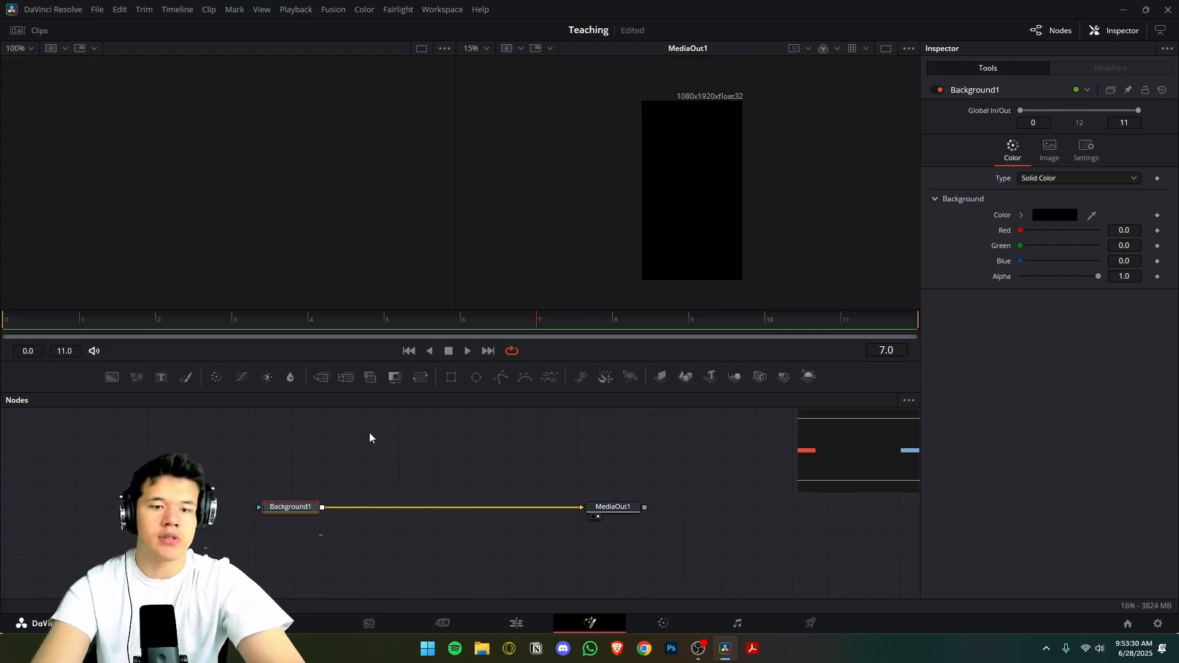
pyautogui.moveTo(447, 385); pyautogui.dragTo(314, 483)
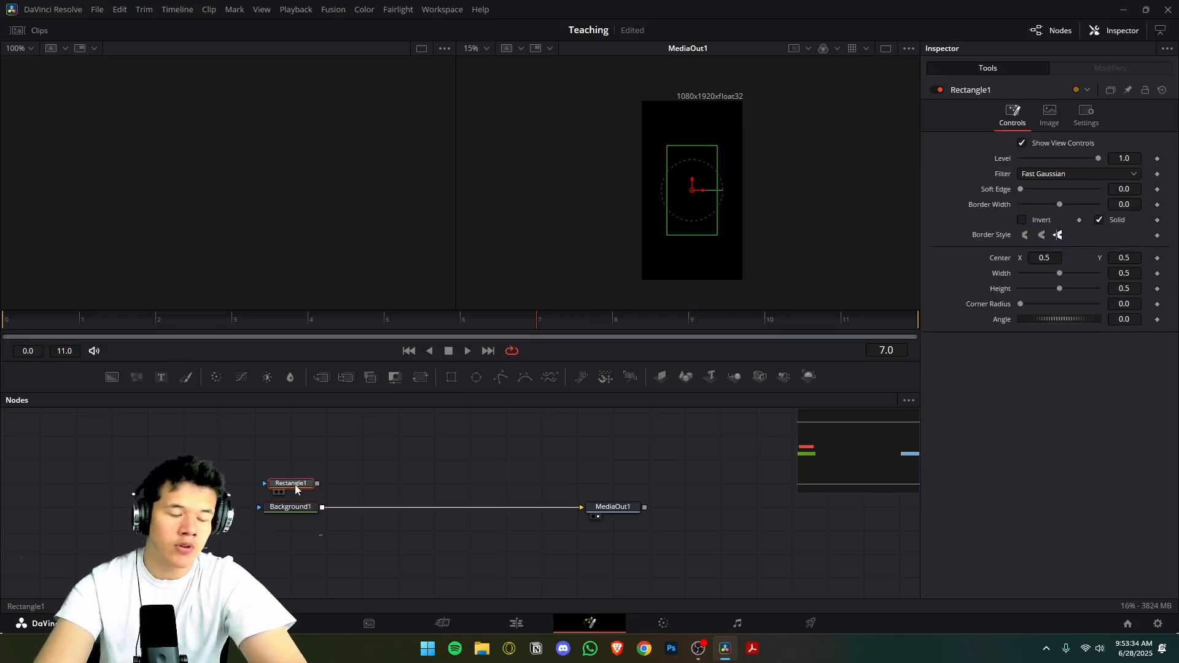
# Step: Change the Background1 node's solid color to bright red at full brightness
pyautogui.click(289, 507)
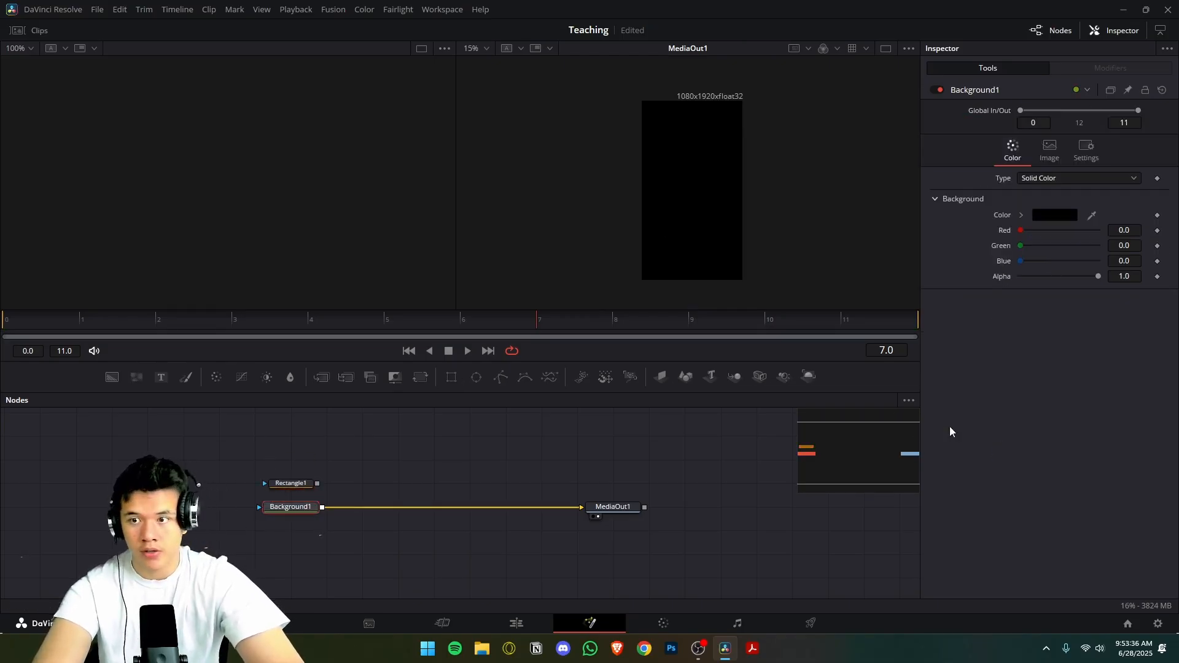
pyautogui.click(1036, 216)
pyautogui.click(717, 426)
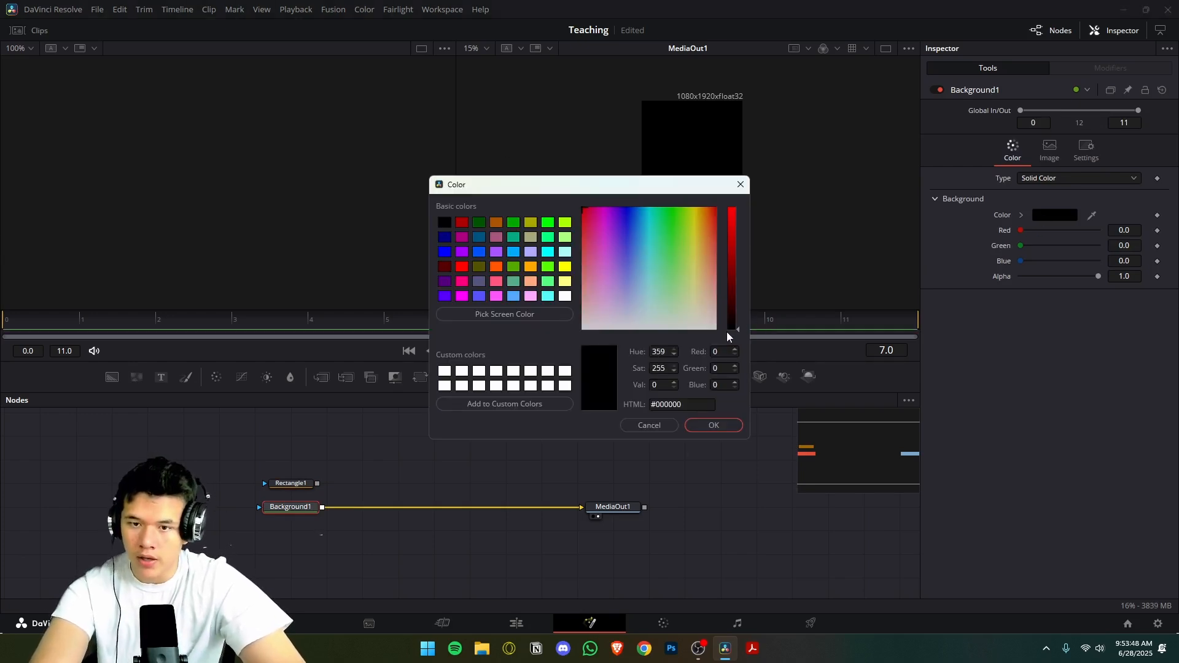
pyautogui.moveTo(734, 326); pyautogui.dragTo(733, 209)
pyautogui.click(717, 423)
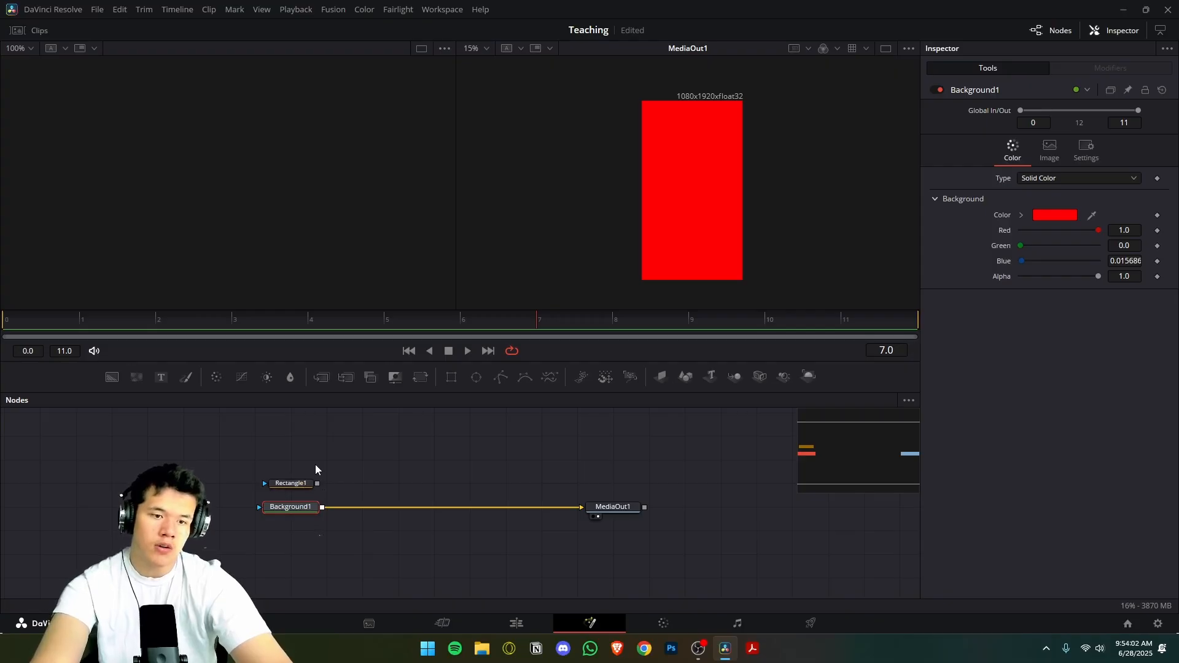
# Step: Connect Rectangle1 to Background1 as its mask, shrink it to about 0.30 wide by 0.25 high, and show its controls
pyautogui.moveTo(314, 464); pyautogui.dragTo(289, 508)
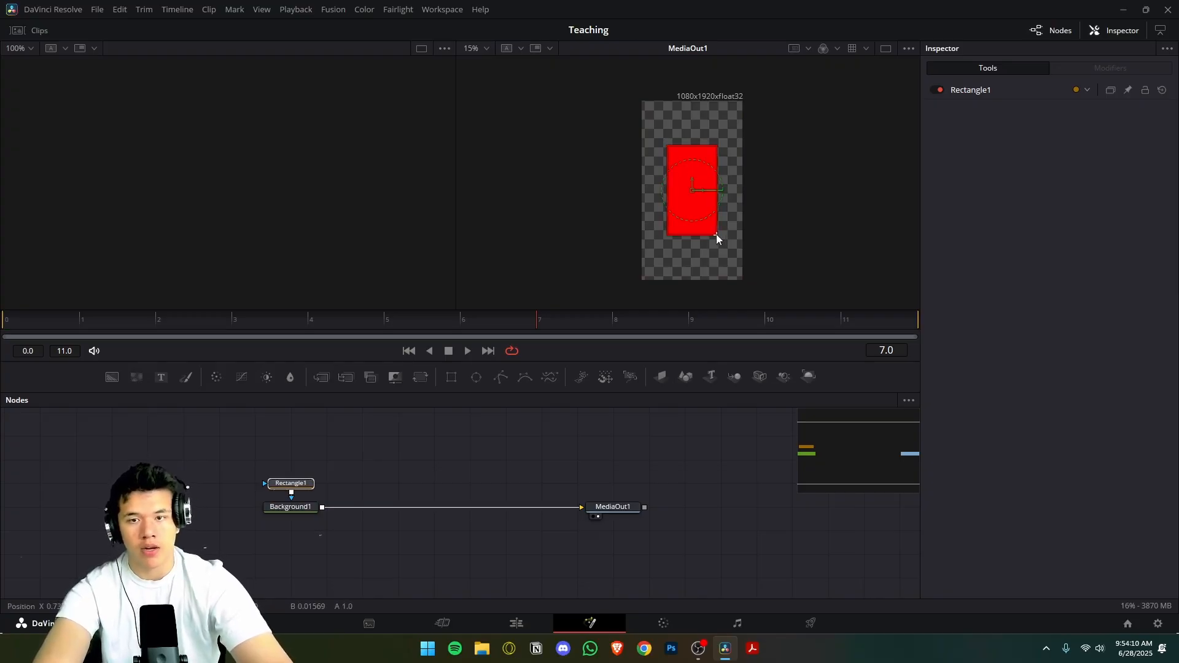
pyautogui.moveTo(716, 234); pyautogui.dragTo(706, 211)
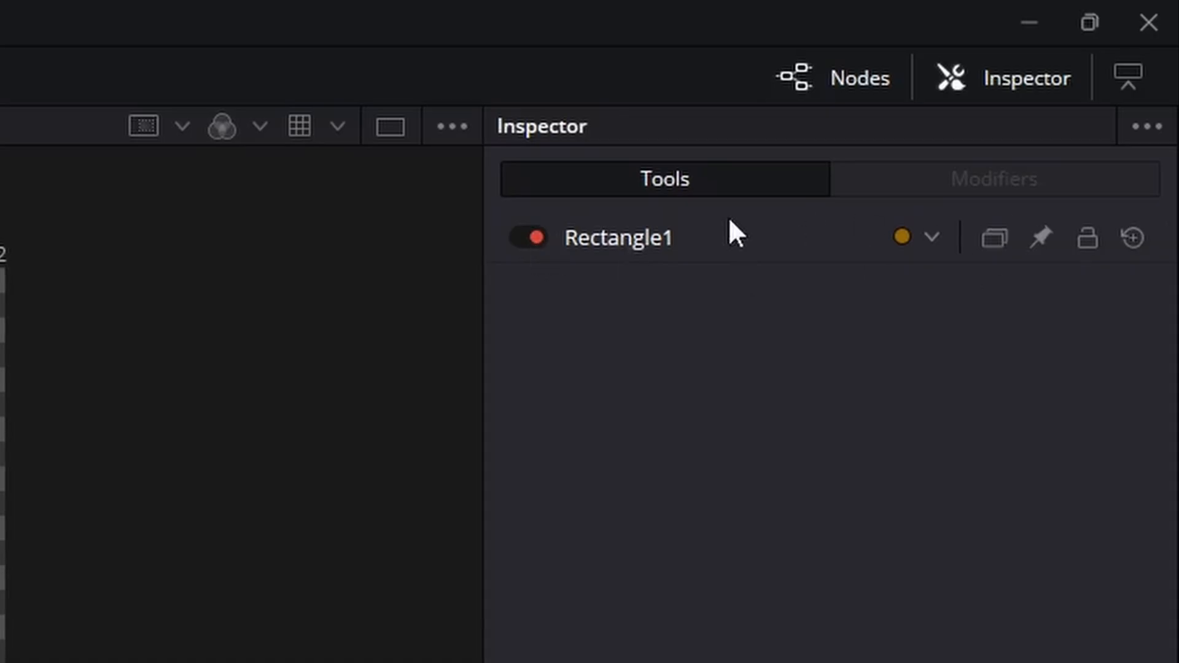
pyautogui.click(636, 241)
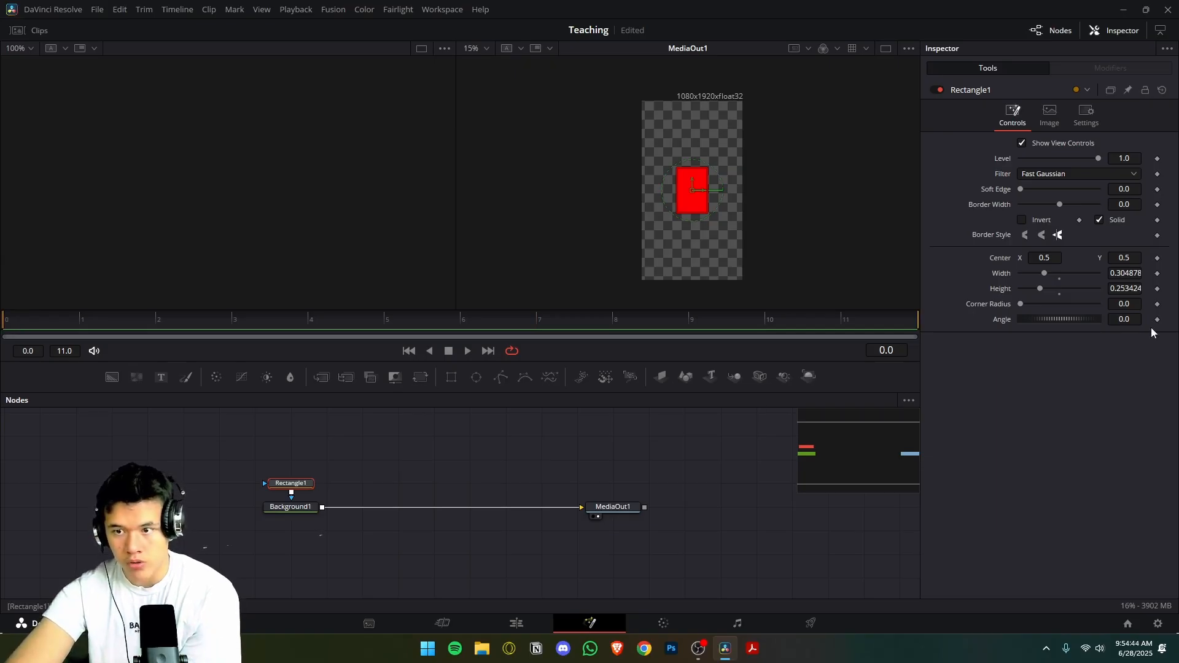
# Step: Animate the rectangle's width from the first frame to about 0.72 at frame 6 and scrub through the growth
pyautogui.click(1156, 275)
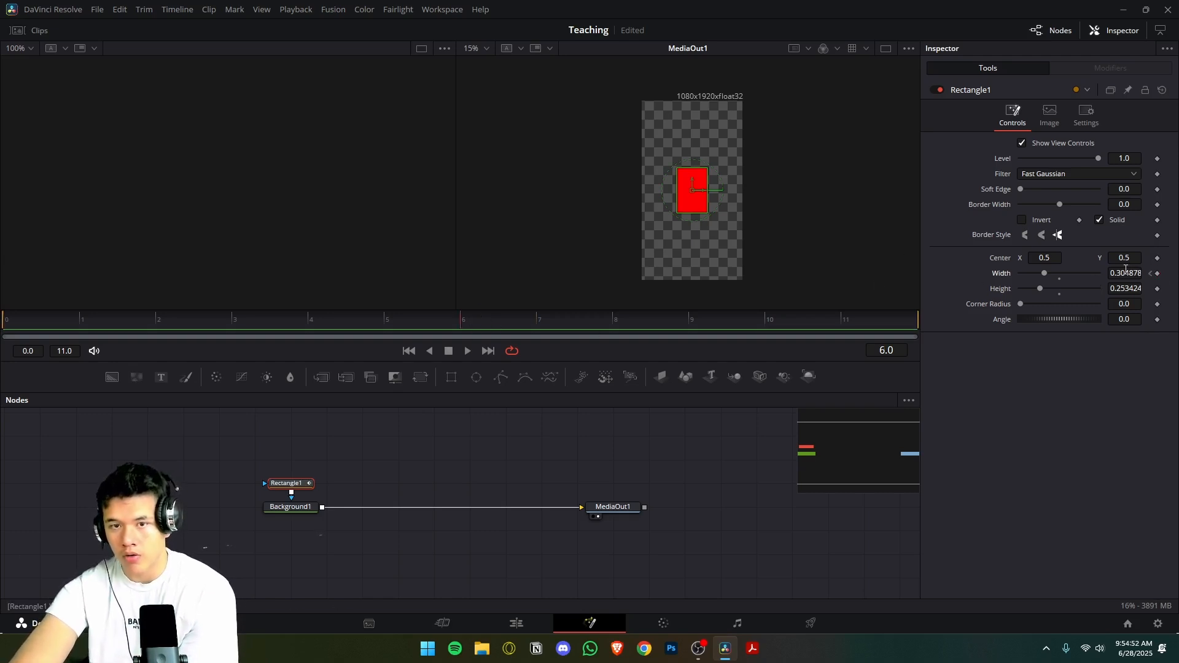
pyautogui.moveTo(1123, 270); pyautogui.dragTo(1174, 270)
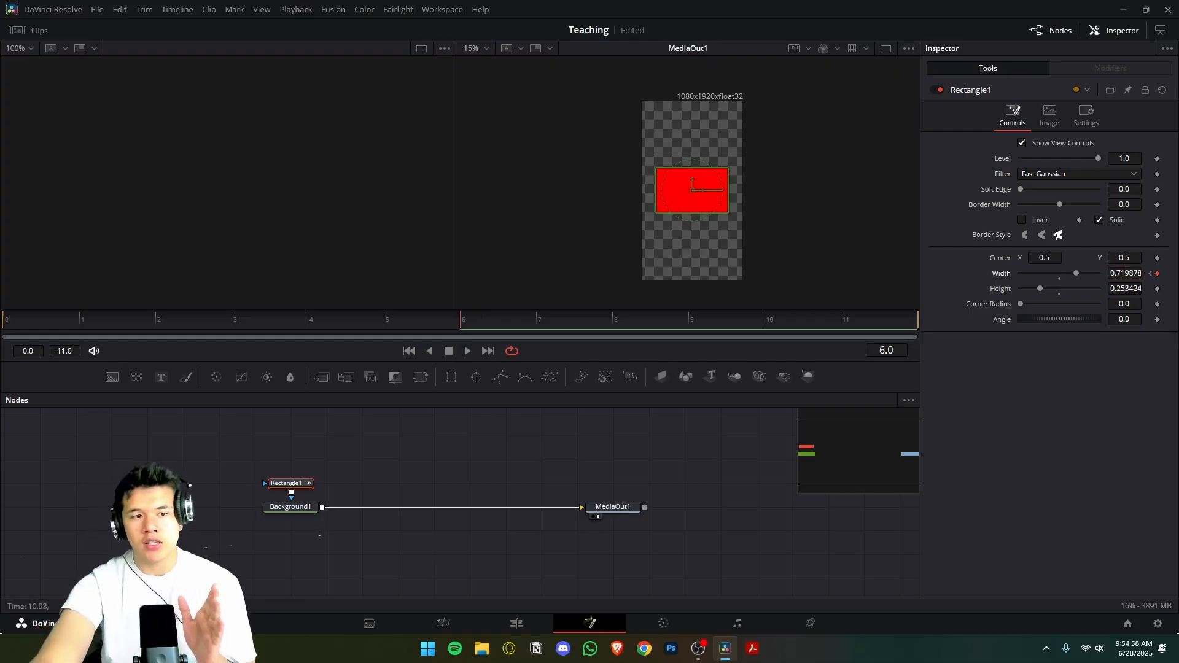
pyautogui.click(14, 327)
pyautogui.moveTo(27, 327)
pyautogui.mouseDown()
pyautogui.moveTo(572, 323)
pyautogui.moveTo(46, 314)
pyautogui.mouseUp()
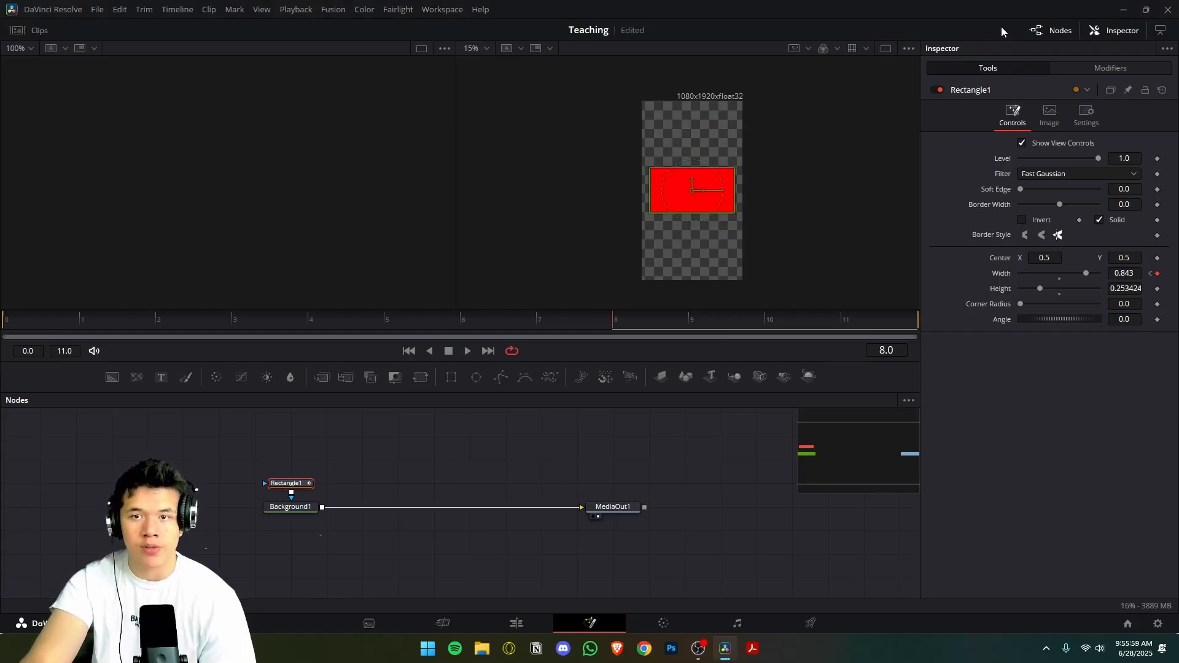
# Step: Fit the rectangle's width curve in the Spline editor and smooth both of its keyframes
pyautogui.moveTo(0, 246); pyautogui.dragTo(300, 6)
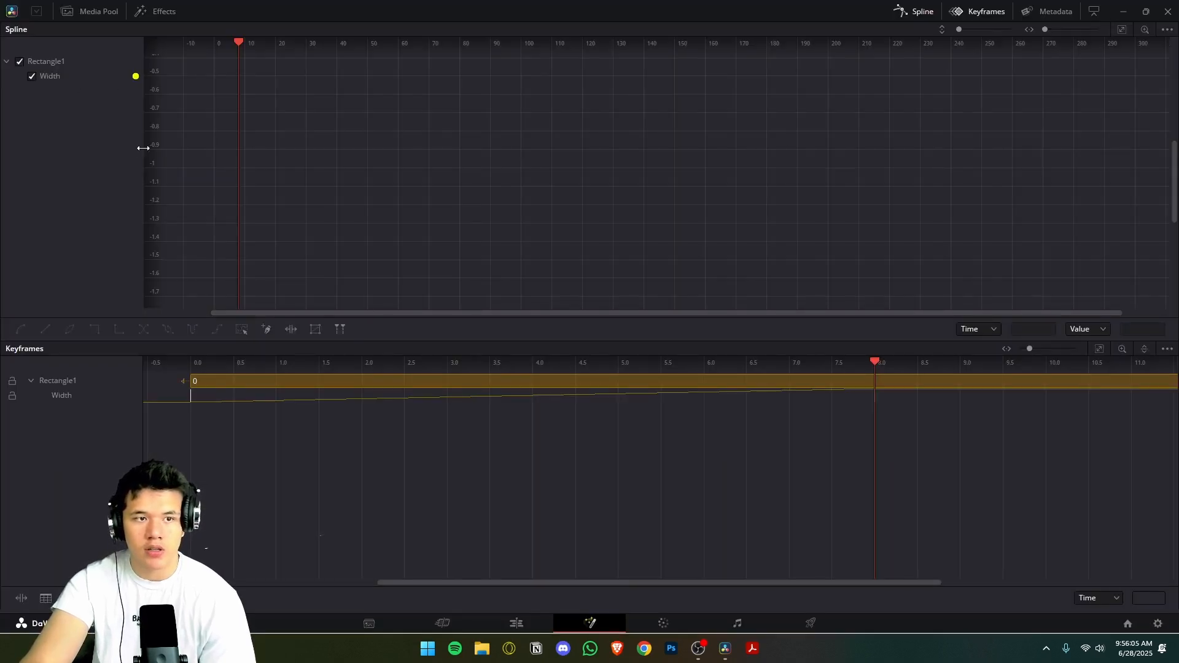
pyautogui.click(1116, 28)
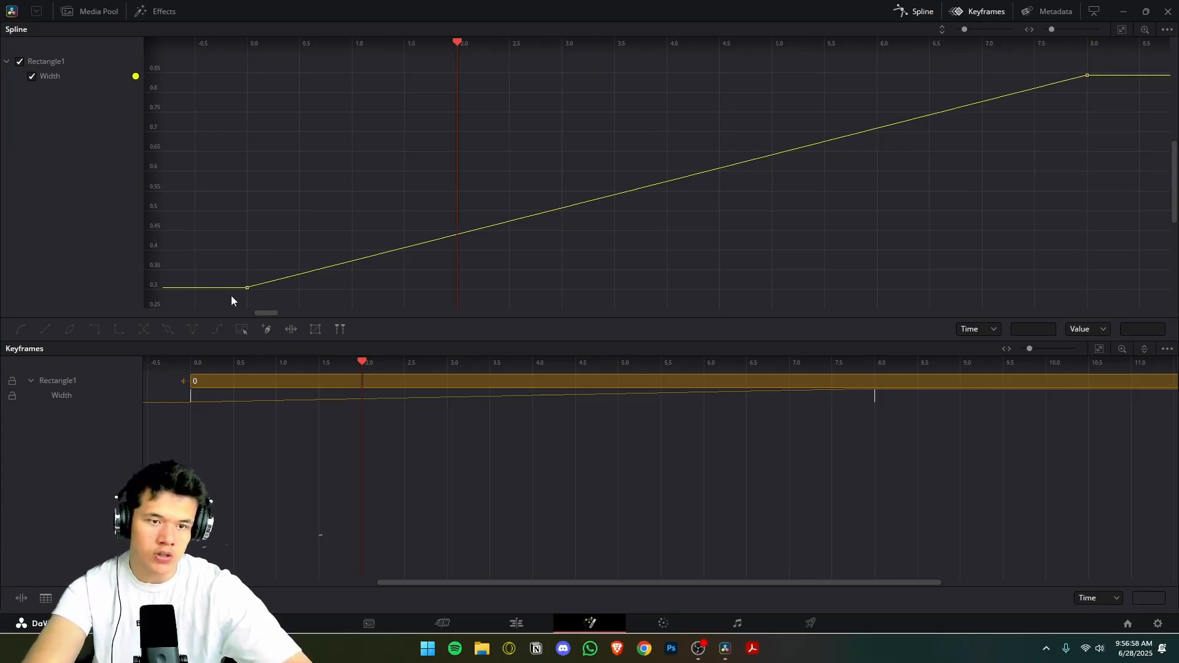
pyautogui.moveTo(226, 300); pyautogui.dragTo(1109, 50)
pyautogui.moveTo(1110, 49); pyautogui.dragTo(1110, 49)
pyautogui.hotkey('shift', 's')
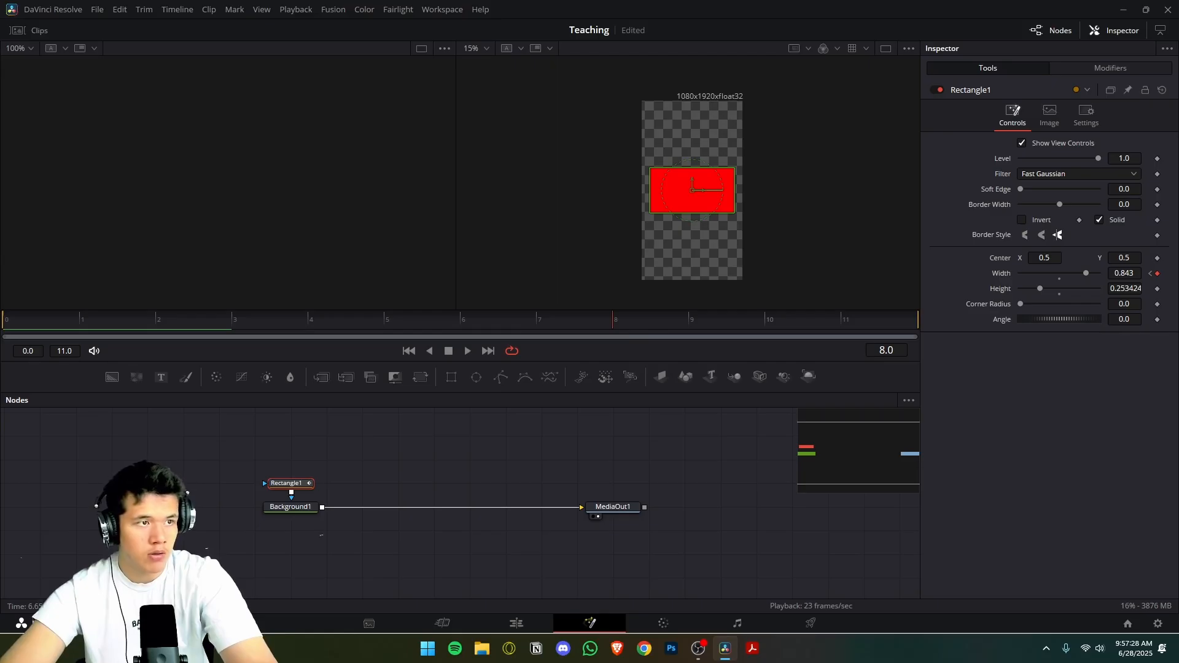
# Step: Lengthen the width curve's Bezier handles at both keyframes to make a steeper S-curve
pyautogui.moveTo(0, 67); pyautogui.dragTo(374, 11)
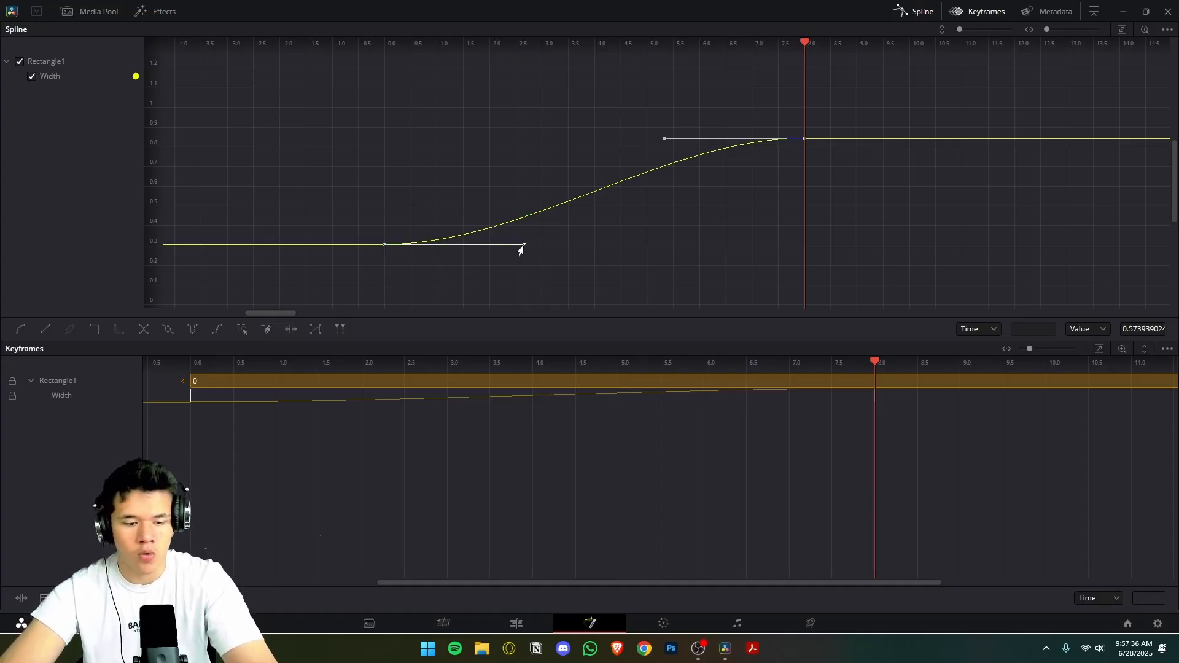
pyautogui.moveTo(519, 246); pyautogui.dragTo(598, 227)
pyautogui.moveTo(663, 118); pyautogui.dragTo(532, 119)
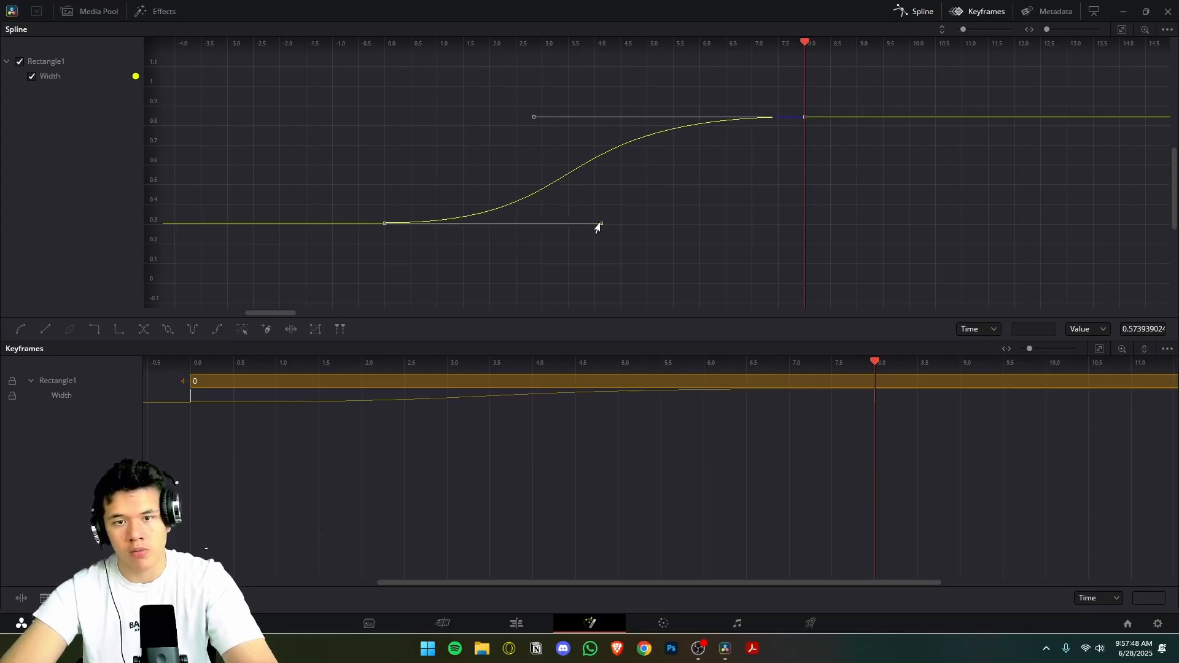
pyautogui.moveTo(597, 228); pyautogui.dragTo(620, 228)
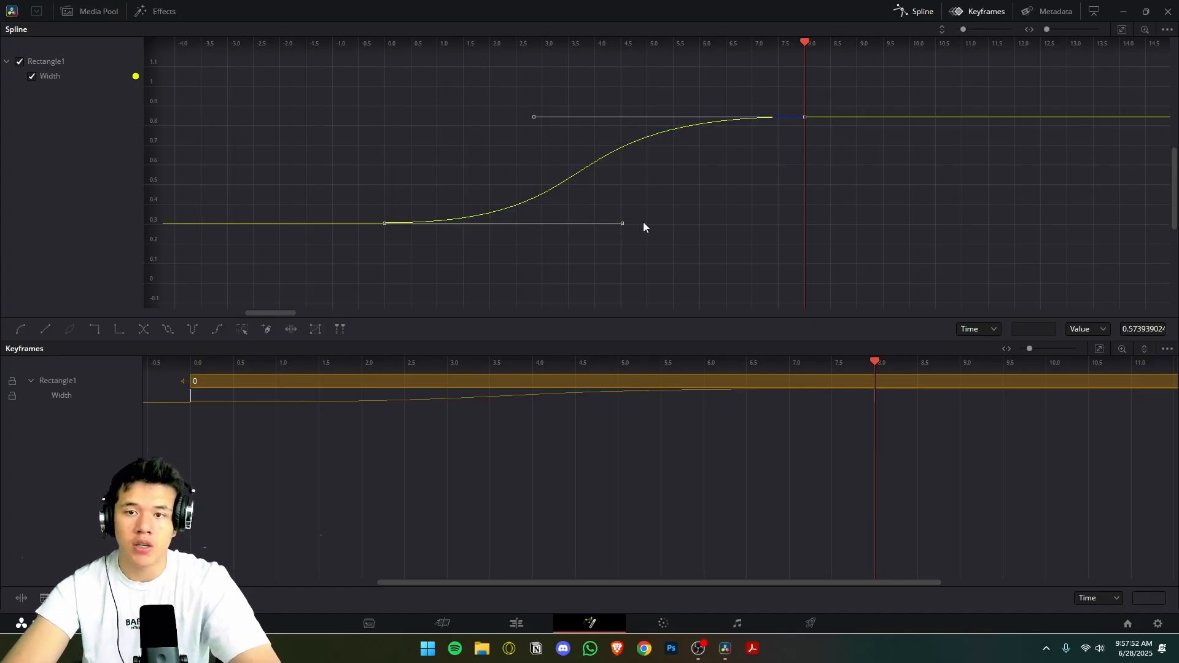
# Step: Set the width keyframes' ease in to 45 and ease out to 50, and return to the node view
pyautogui.press('t')
pyautogui.moveTo(1039, 46); pyautogui.dragTo(1087, 54)
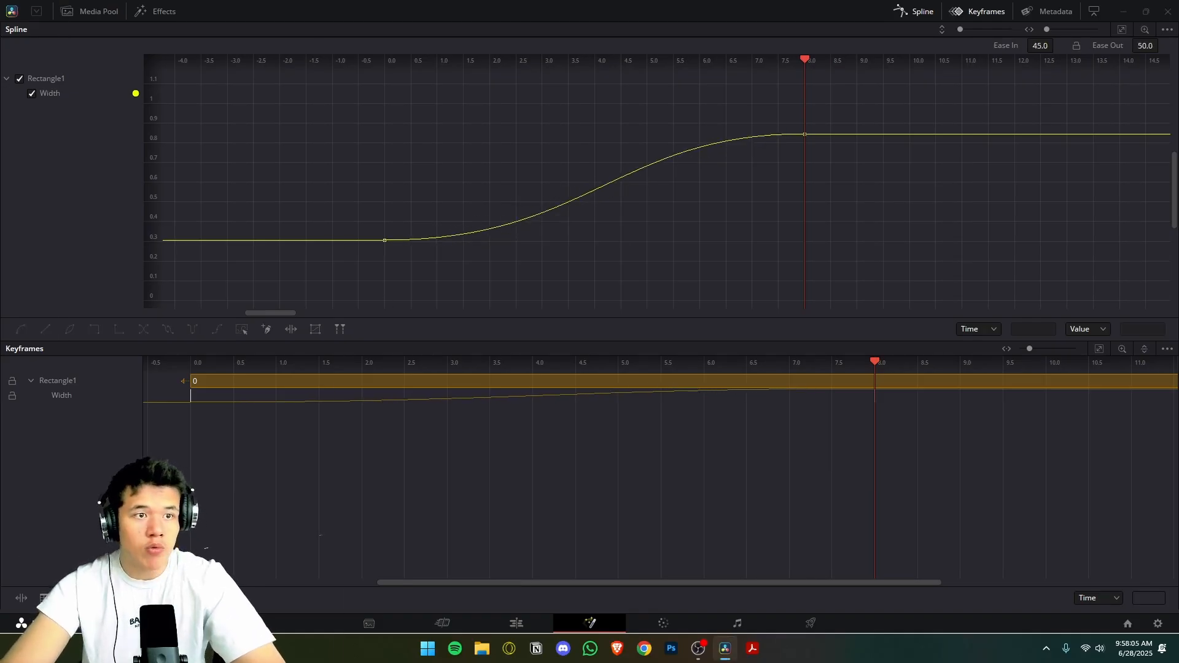
pyautogui.hotkey('alt', 'Tab')
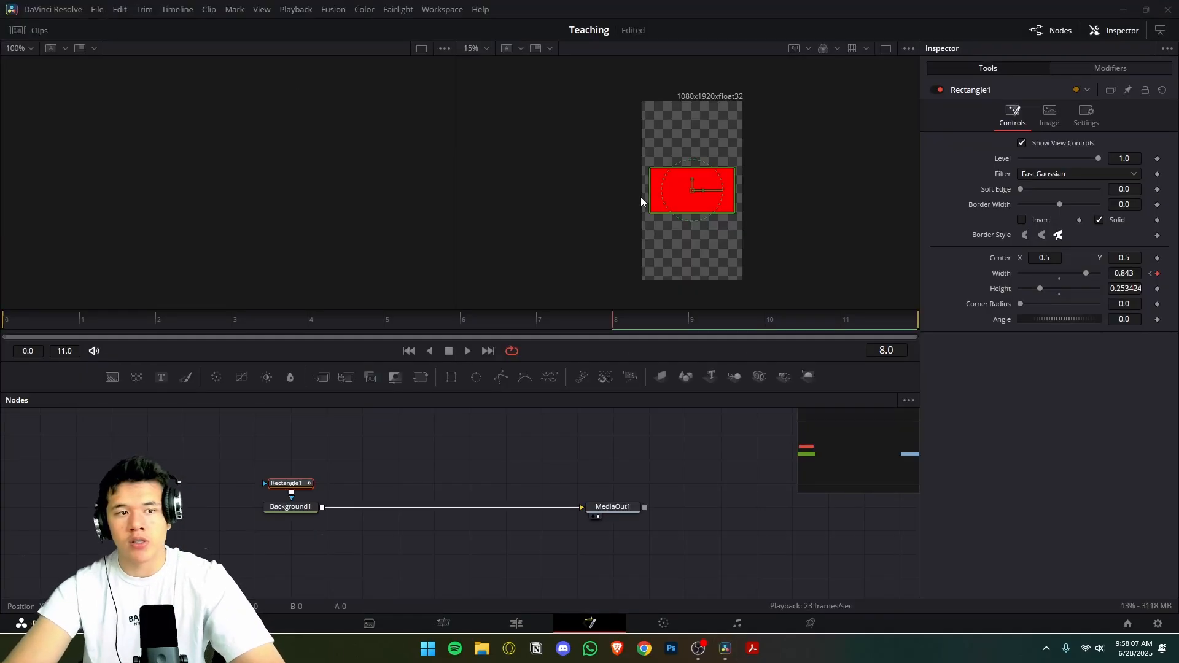
# Step: Delete the animated Rectangle1 node and mask Background1 with a fresh, unanimated rectangle
pyautogui.moveTo(408, 465); pyautogui.dragTo(309, 484)
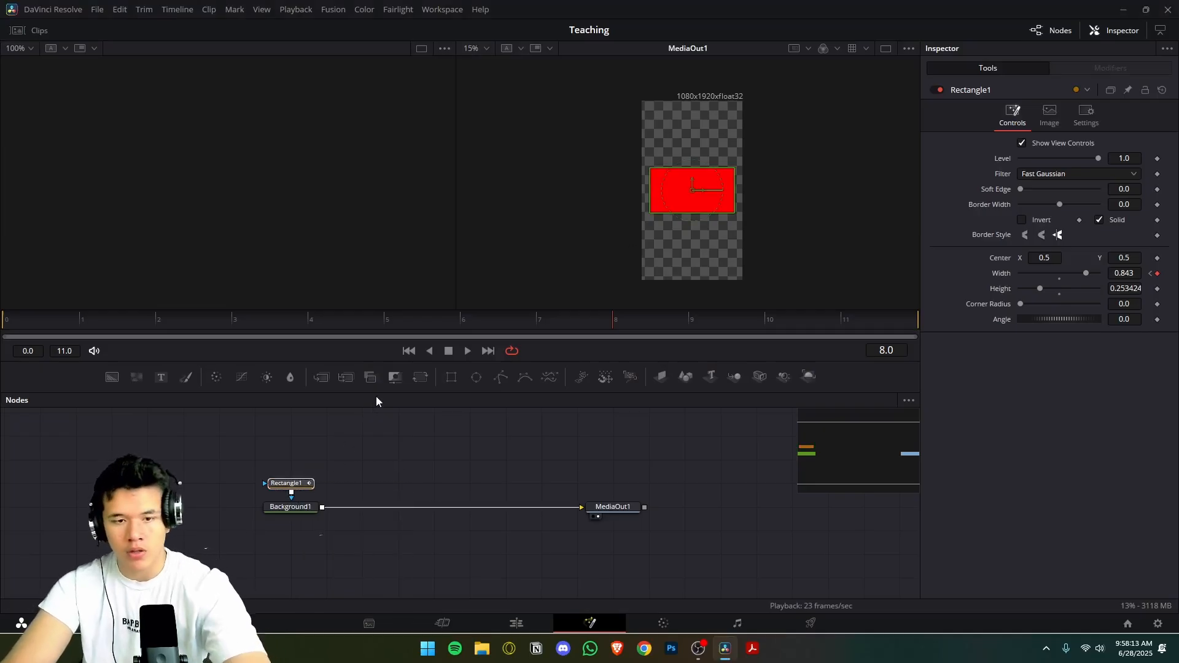
pyautogui.press('Delete')
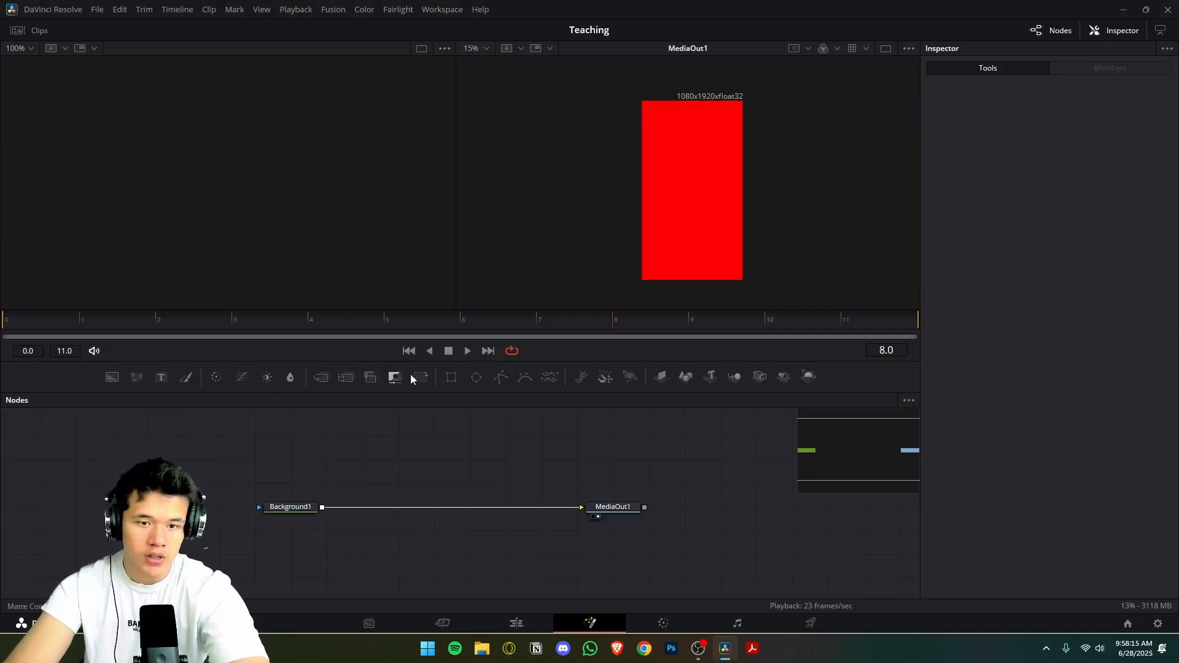
pyautogui.hotkey('ctrl', 'z')
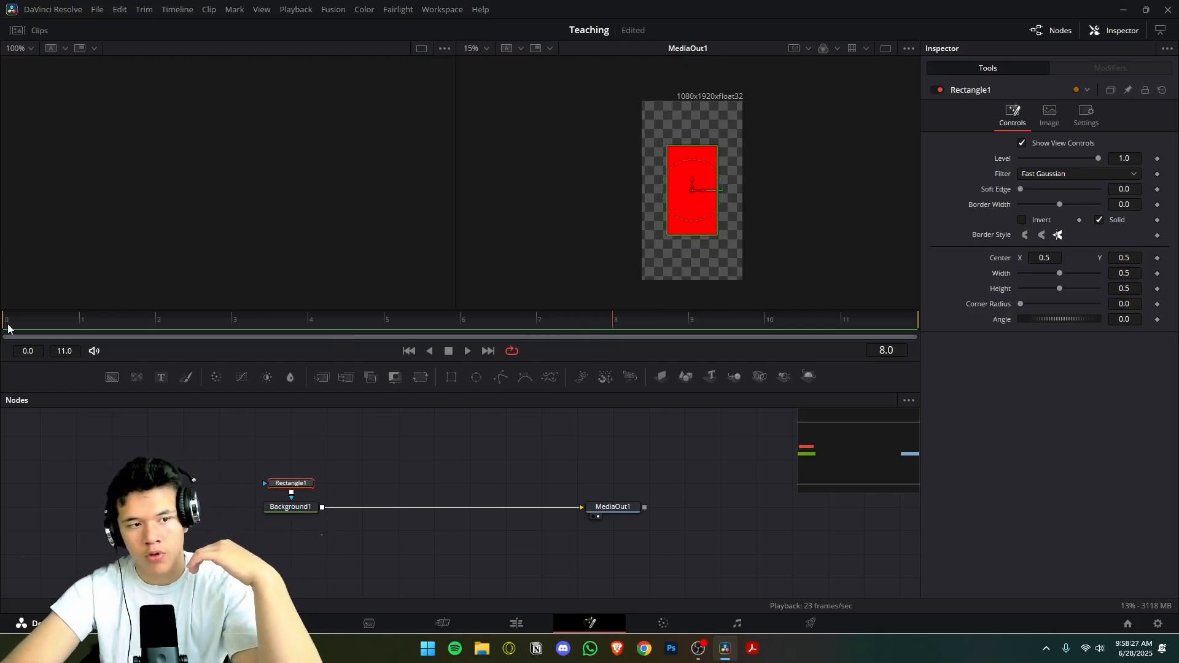
# Step: Shrink the rectangle mask to about 0.22 wide by 0.12 high and keyframe its width at the first frame
pyautogui.moveTo(718, 238); pyautogui.dragTo(704, 206)
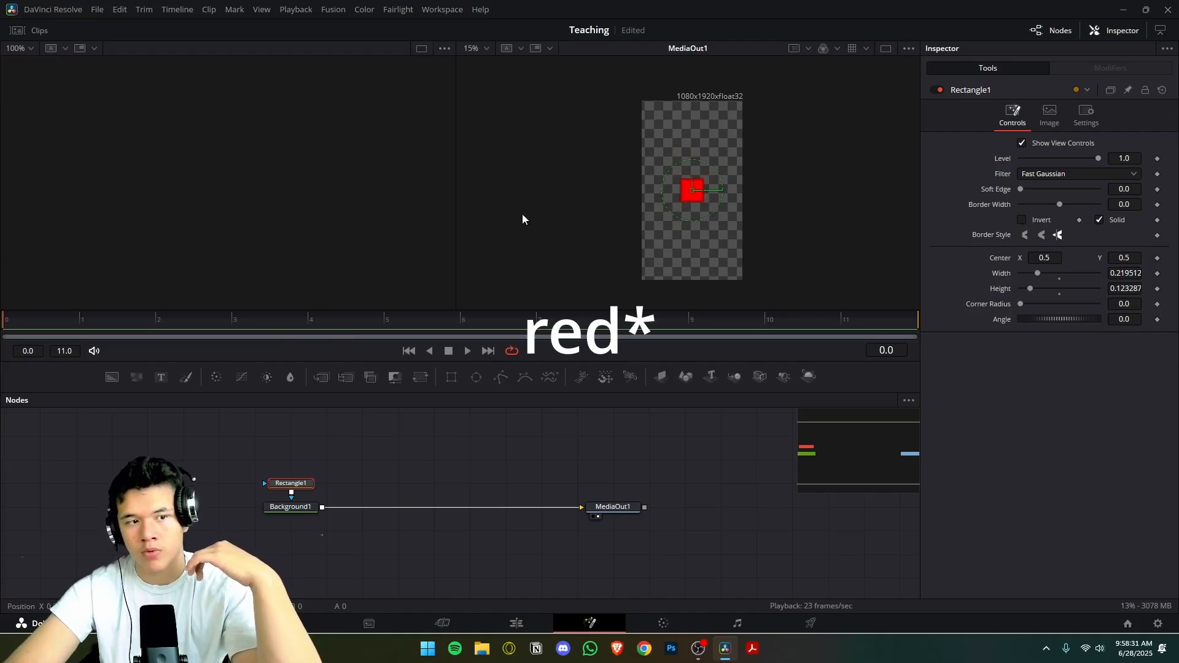
pyautogui.click(167, 319)
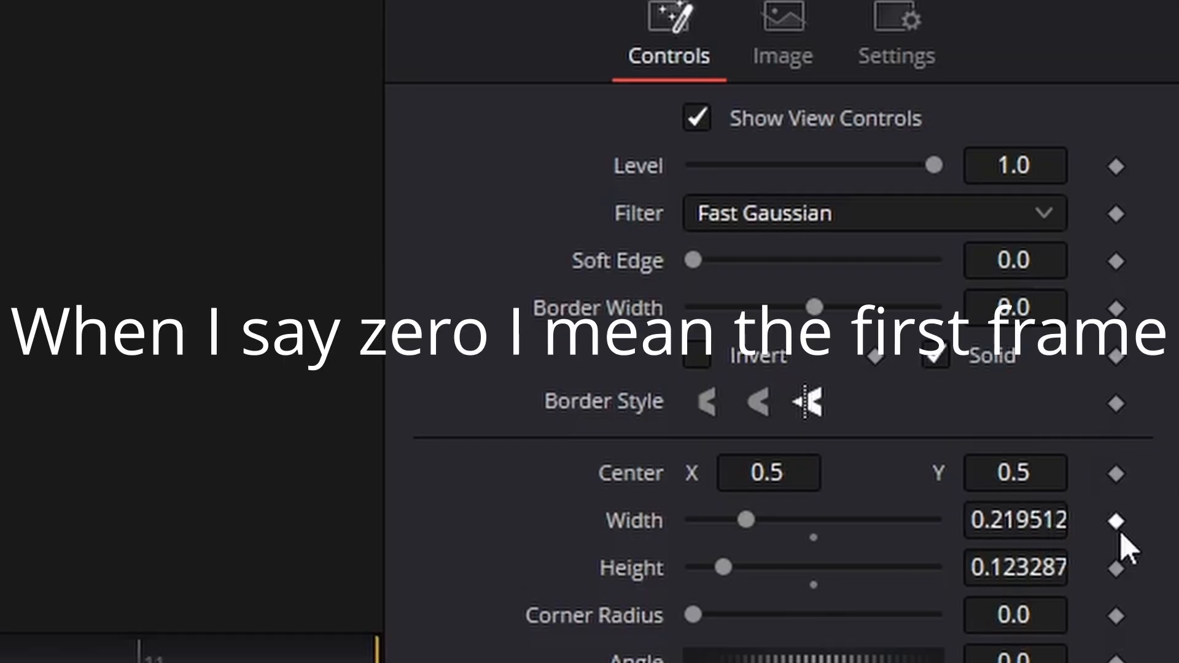
pyautogui.click(1157, 273)
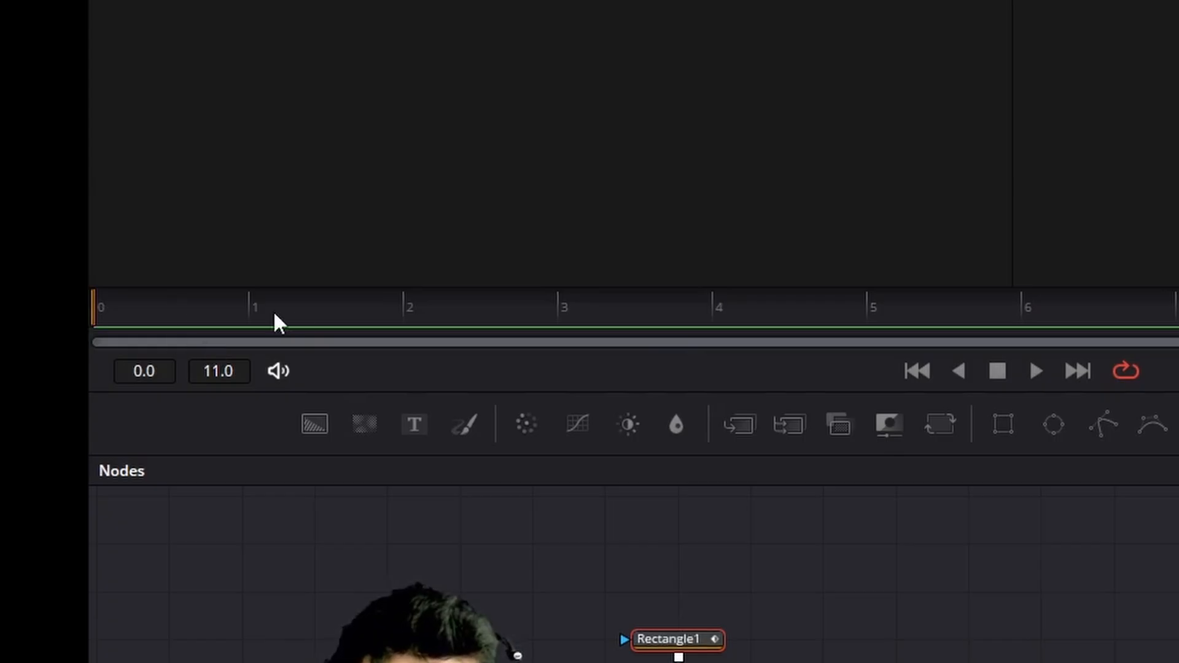
# Step: Keyframe the rectangle's unchanged width and height at frame 1, and enlarge it to 0.354 wide by 0.252 high at frame 2
pyautogui.click(406, 303)
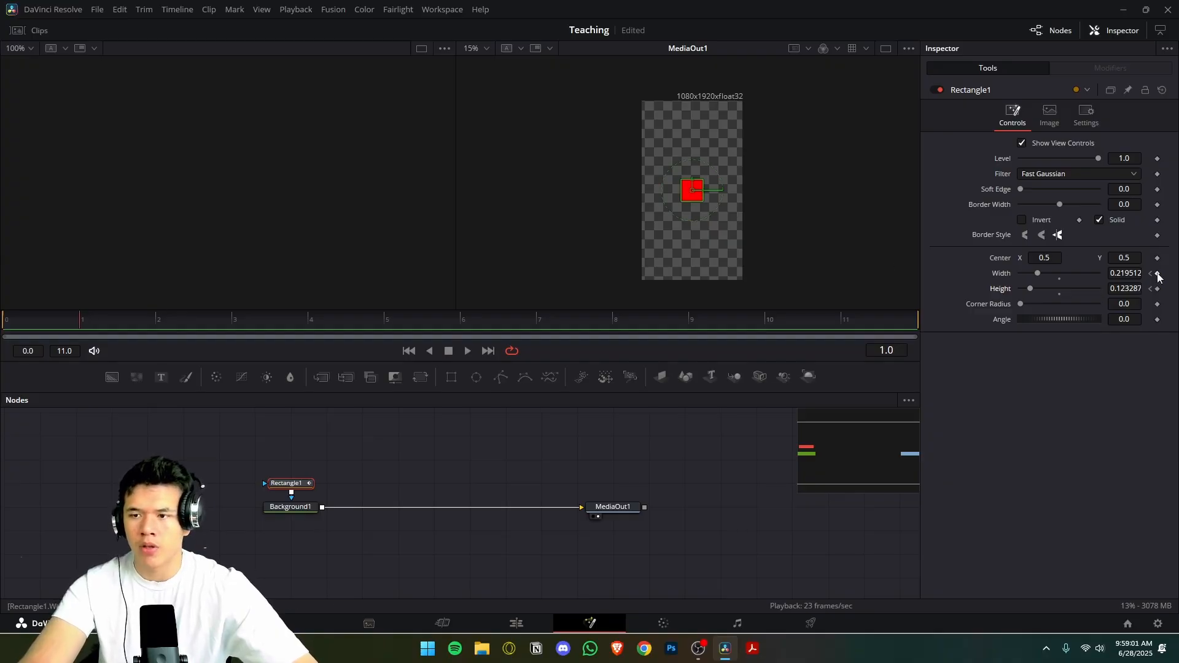
pyautogui.click(1157, 274)
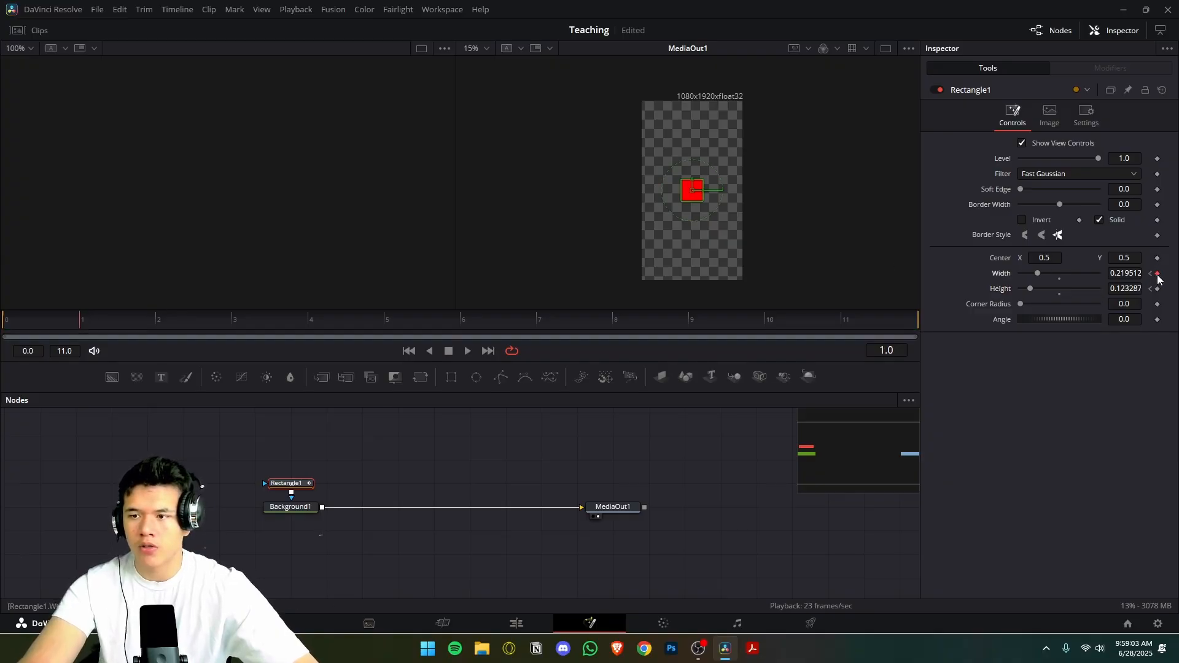
pyautogui.click(1158, 288)
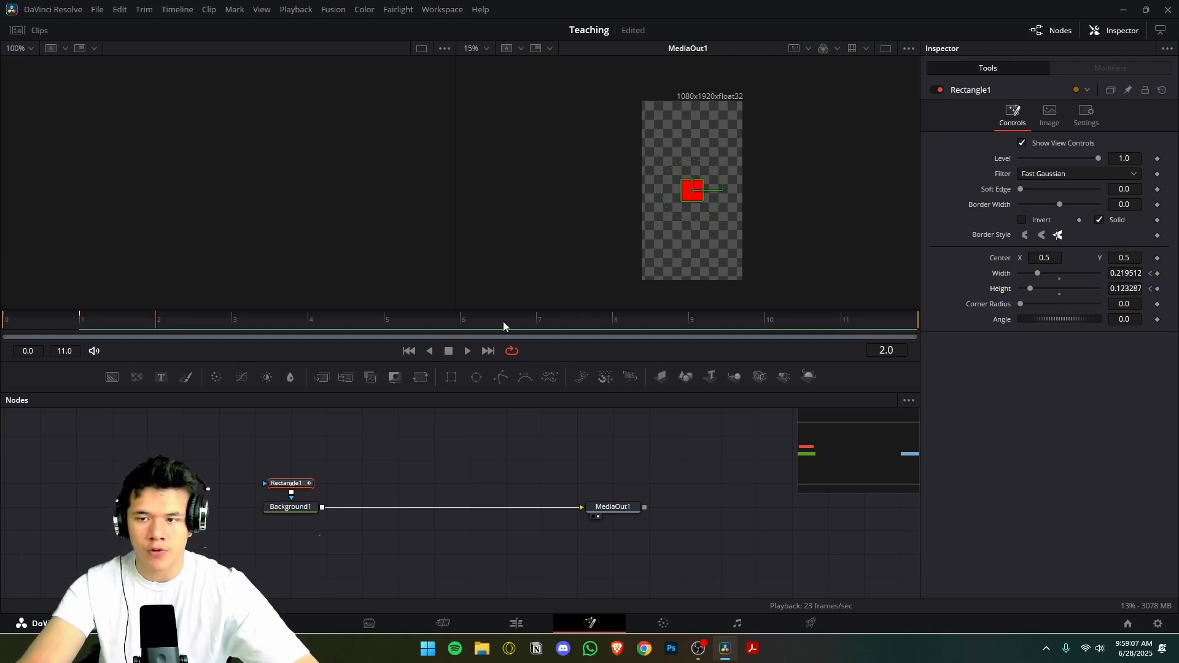
pyautogui.moveTo(1040, 274)
pyautogui.mouseDown()
pyautogui.moveTo(1051, 271)
pyautogui.moveTo(1038, 289)
pyautogui.mouseUp()
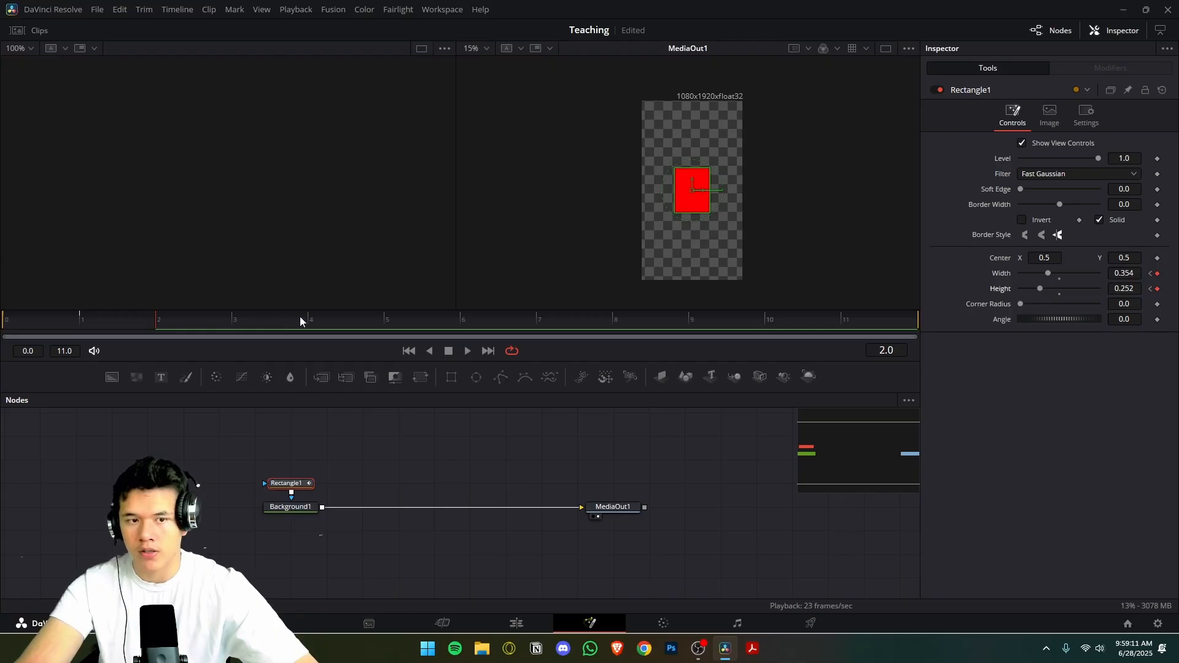
# Step: Hold the rectangle's size with width and height keyframes at frame 4, and enlarge it to 0.5 by 0.409 at frame 5
pyautogui.click(1157, 274)
pyautogui.click(1157, 288)
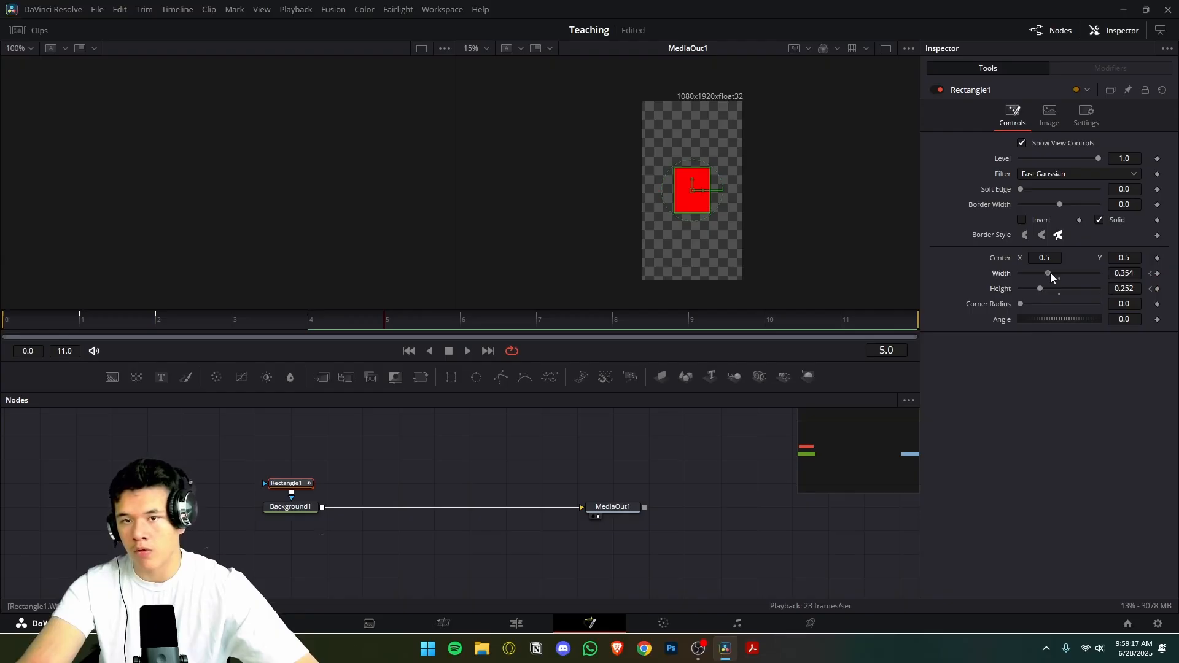
pyautogui.moveTo(1050, 273)
pyautogui.mouseDown()
pyautogui.moveTo(1062, 273)
pyautogui.moveTo(1053, 290)
pyautogui.mouseUp()
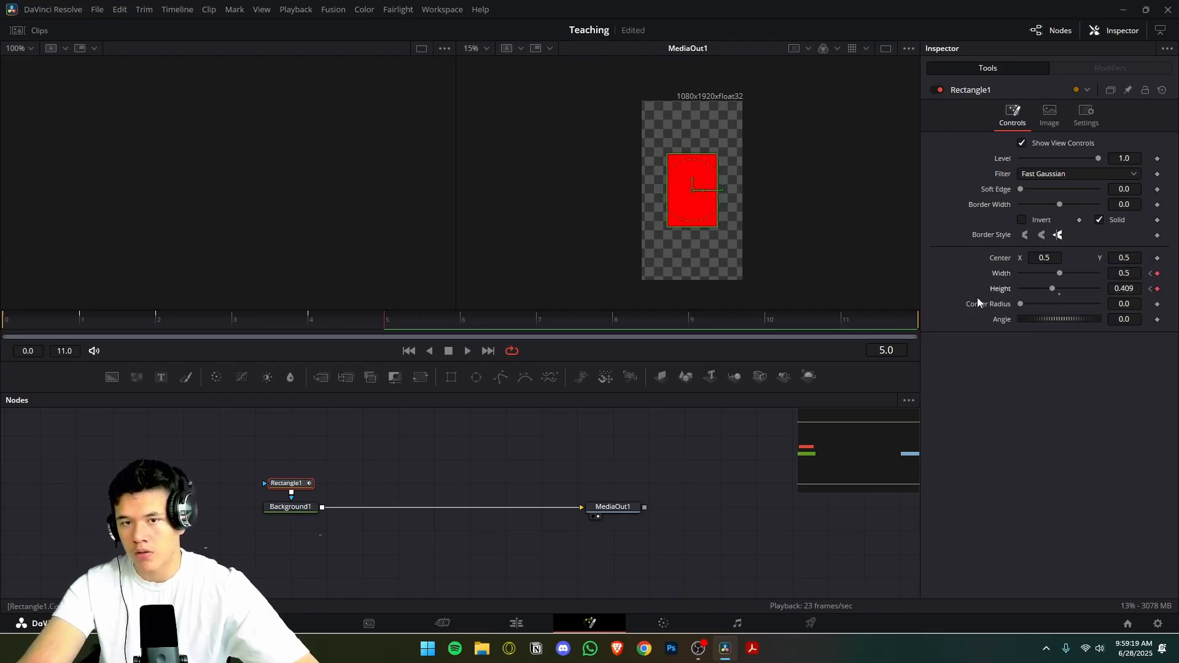
# Step: Scrub through the growth, hold the rectangle's size with keyframes at frame 6, and enlarge it to 0.724 by 0.622 at frame 7
pyautogui.click(157, 322)
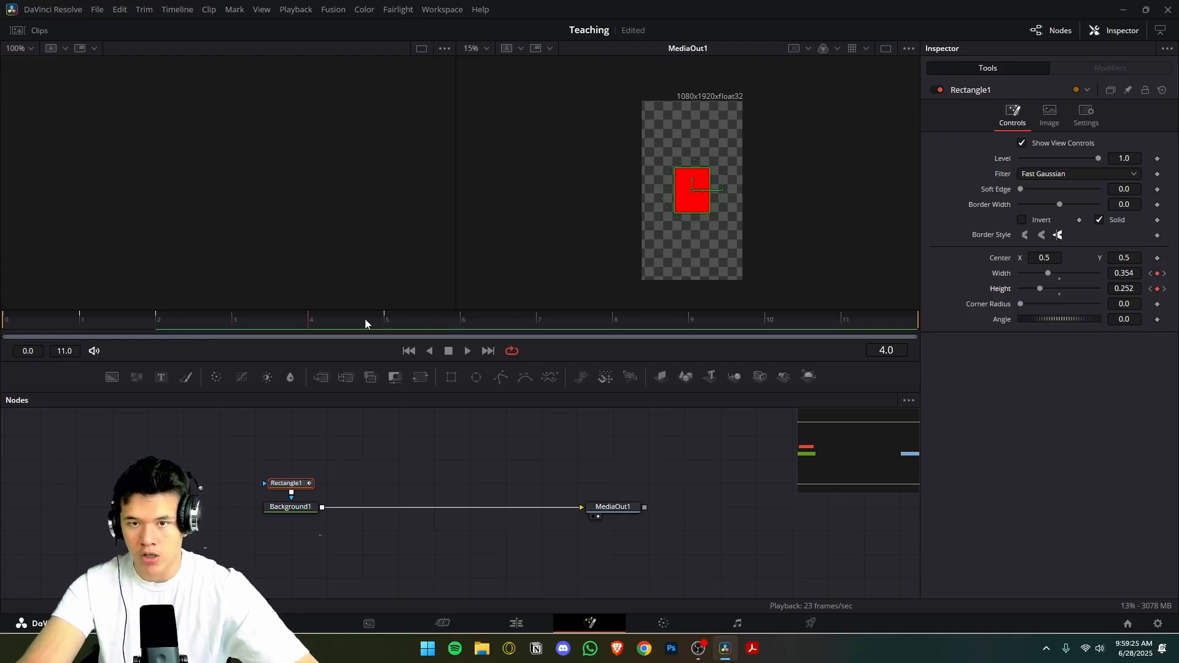
pyautogui.moveTo(365, 319); pyautogui.dragTo(329, 326)
pyautogui.press('space')
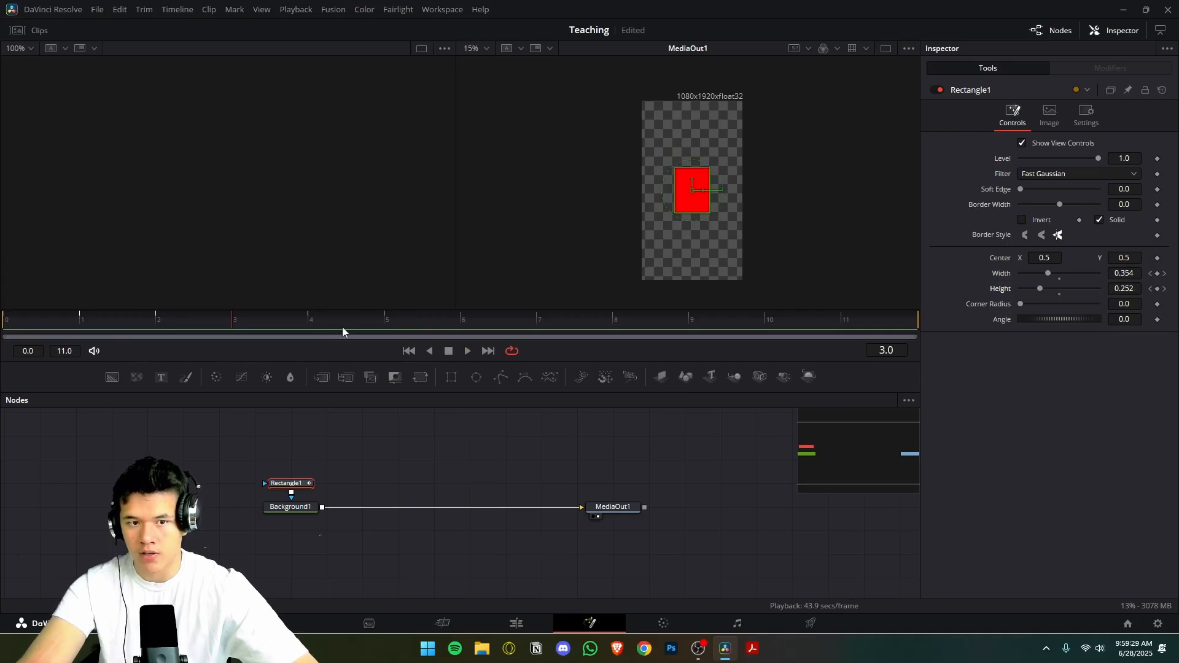
pyautogui.click(1157, 273)
pyautogui.click(1158, 289)
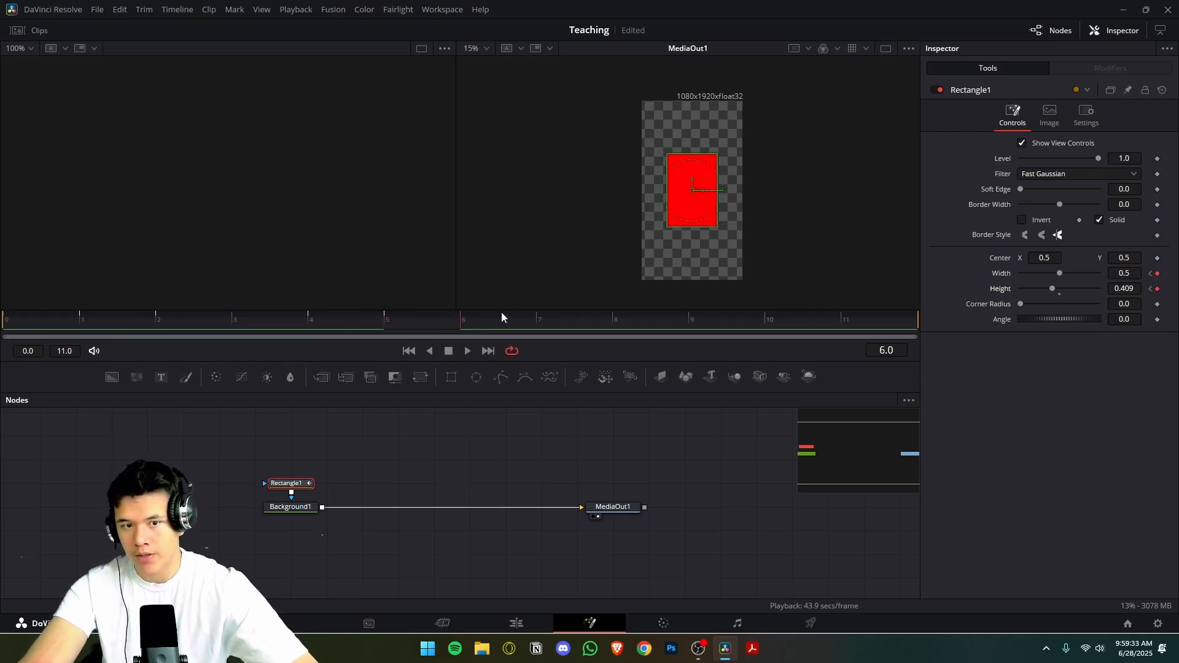
pyautogui.moveTo(1059, 273)
pyautogui.mouseDown()
pyautogui.moveTo(1078, 273)
pyautogui.moveTo(1056, 288)
pyautogui.moveTo(1069, 289)
pyautogui.mouseUp()
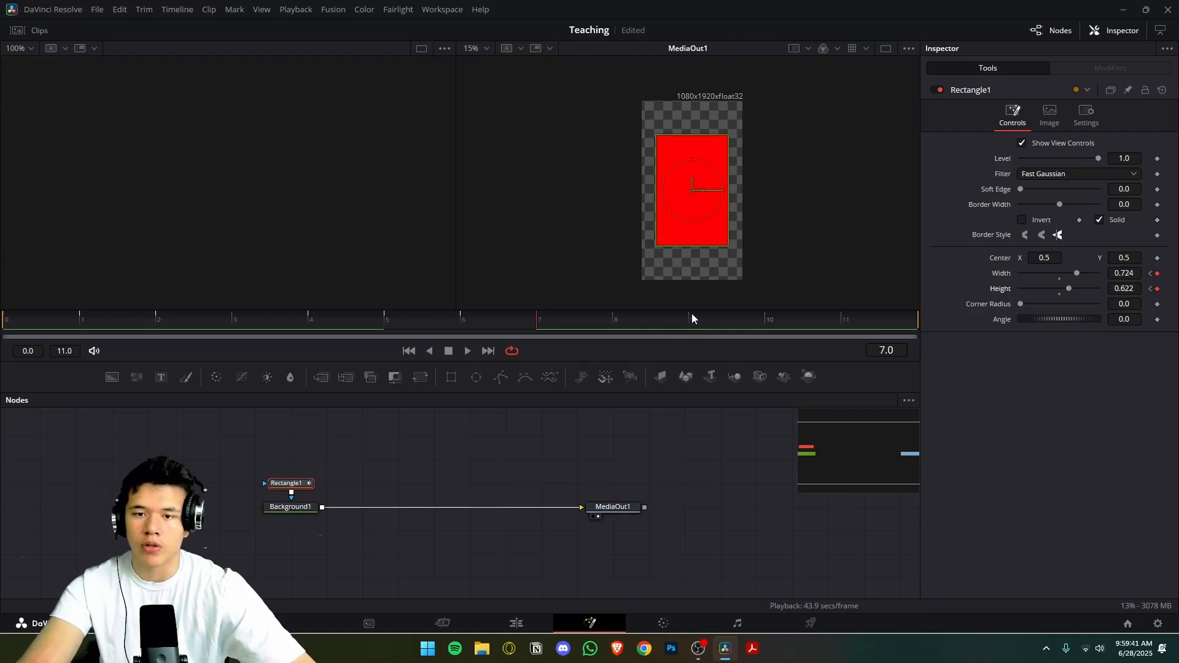
# Step: Hold the rectangle's width and height with keyframes at frame 9, and enlarge it to 0.89 by 0.858 at frame 10
pyautogui.click(1157, 273)
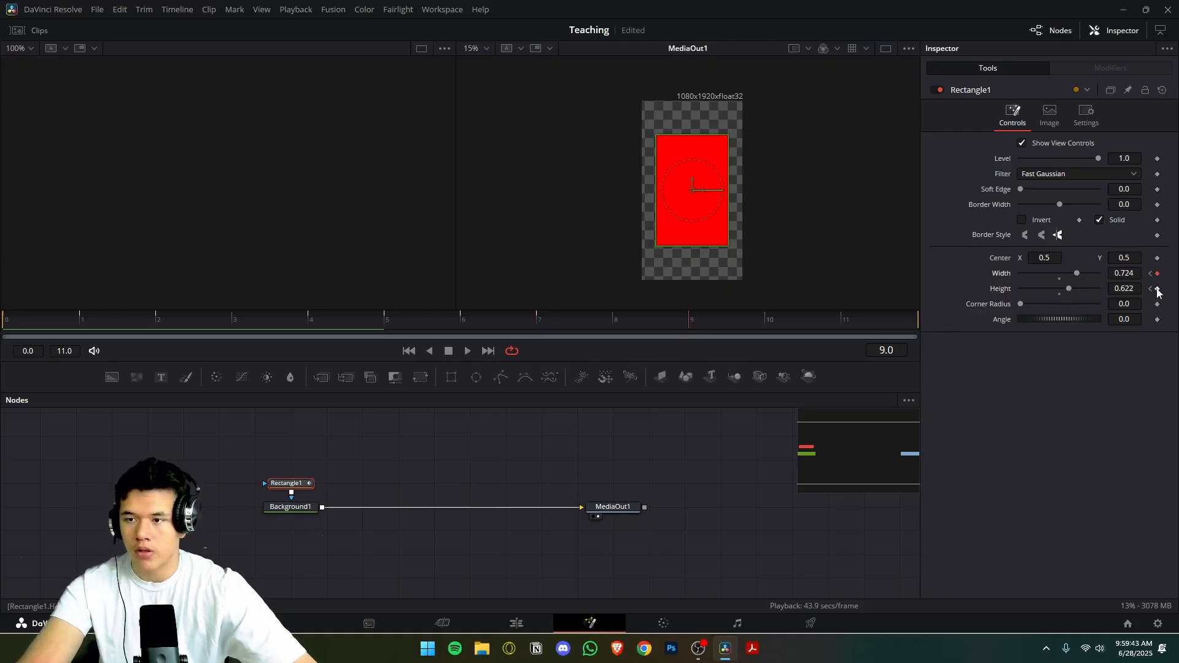
pyautogui.click(802, 319)
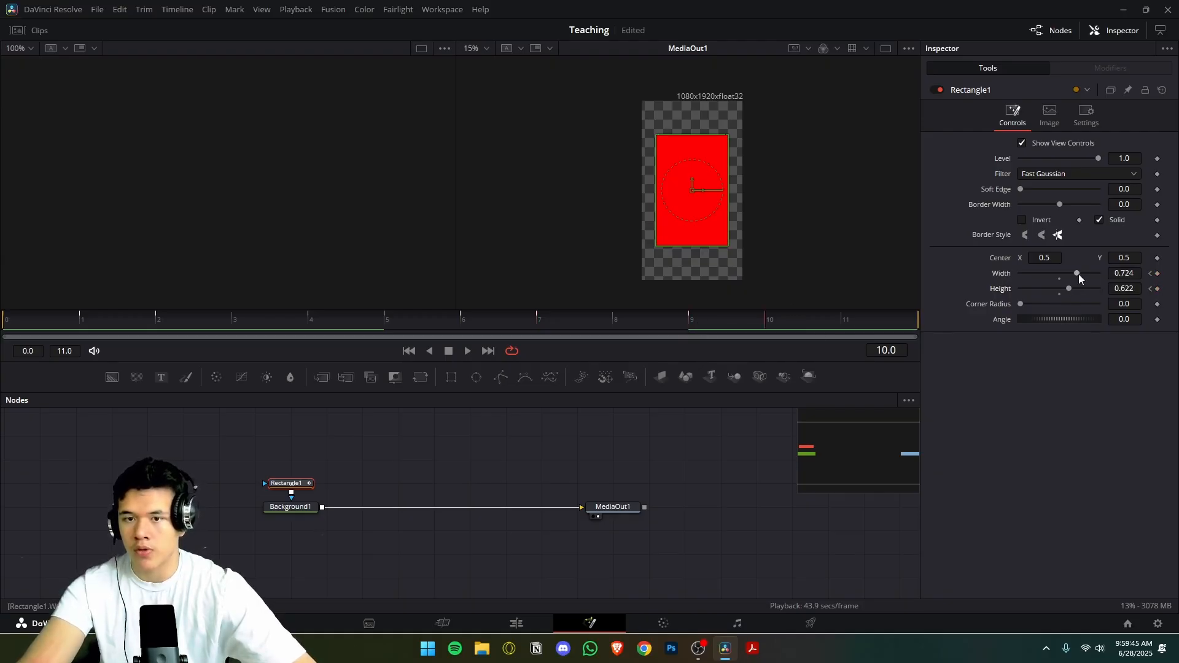
pyautogui.moveTo(1078, 273)
pyautogui.mouseDown()
pyautogui.moveTo(1091, 278)
pyautogui.moveTo(1087, 291)
pyautogui.mouseUp()
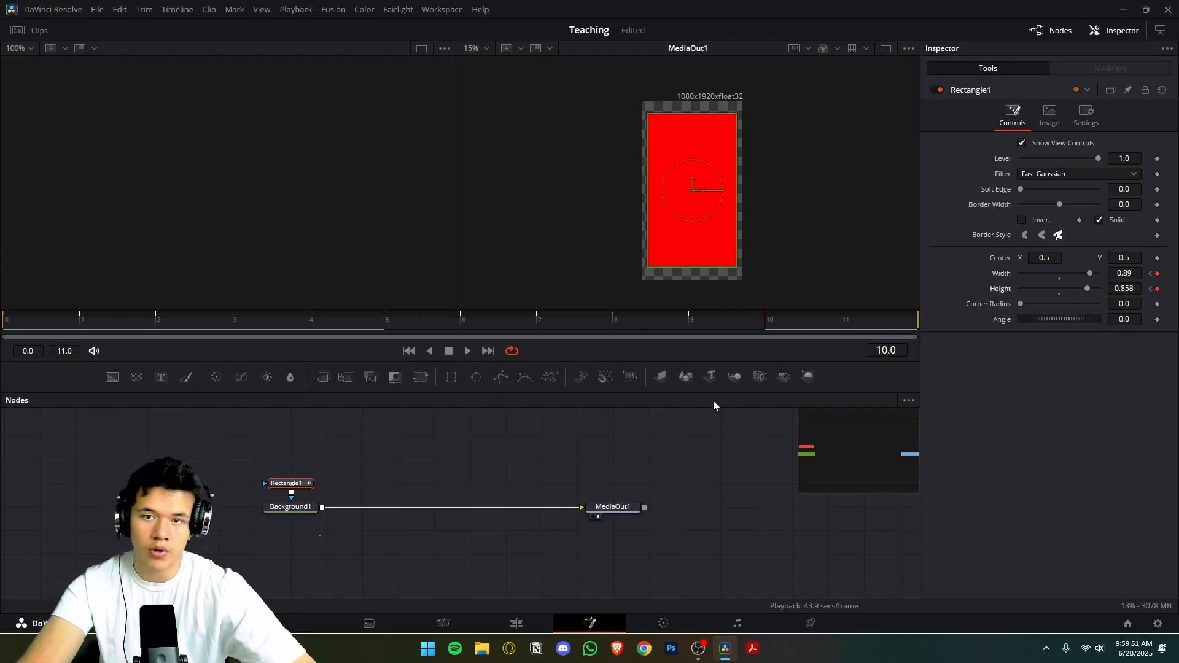
# Step: Return to the edit timeline and extend the Fusion Composition's start back to the start of the Rogue One clip
pyautogui.click(519, 624)
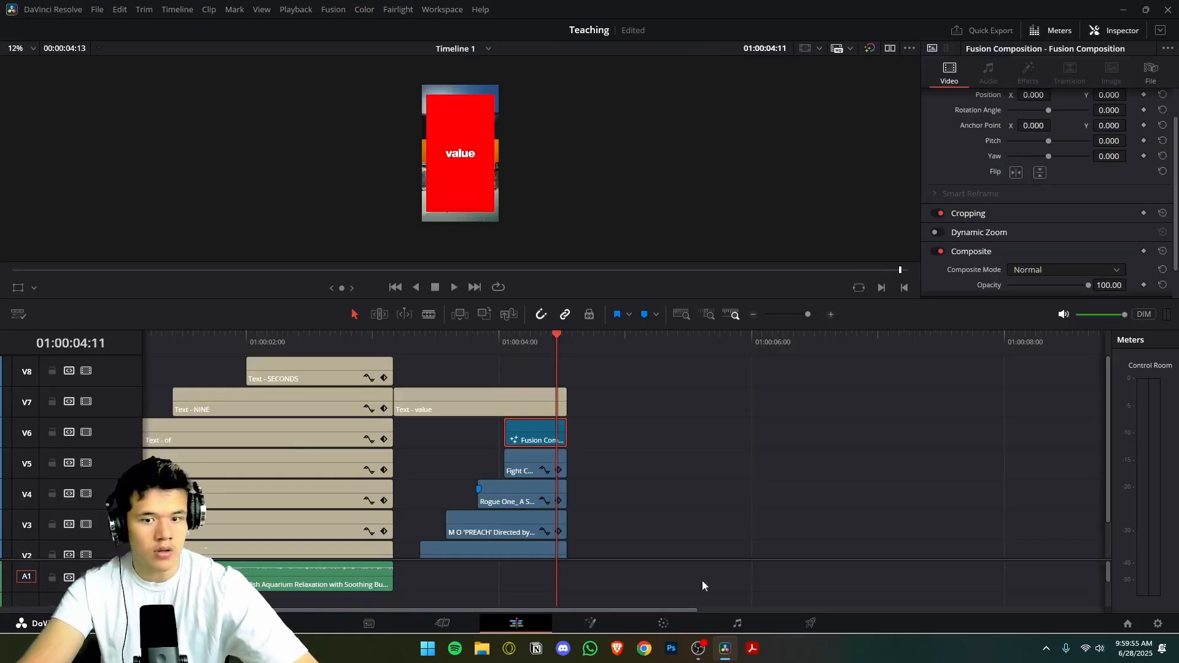
pyautogui.moveTo(532, 344); pyautogui.dragTo(477, 335)
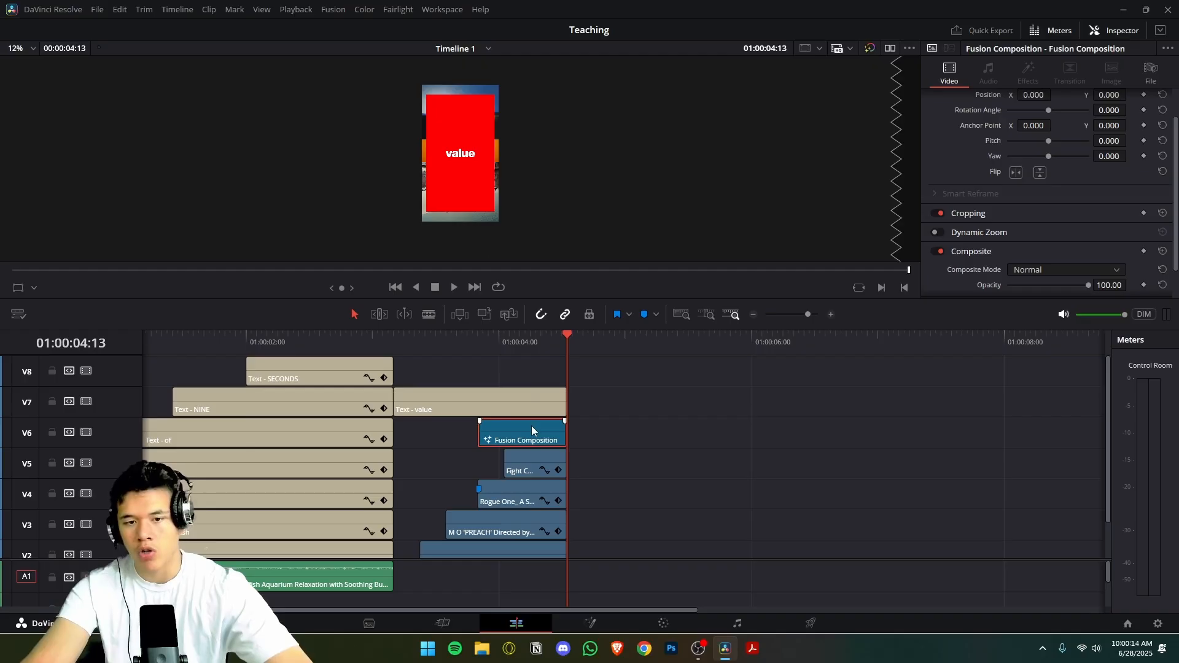
# Step: Reopen the composition in Fusion and shift all Rectangle1 width and height keyframes earlier so the first sits at frame -5
pyautogui.hotkey('shift', '5')
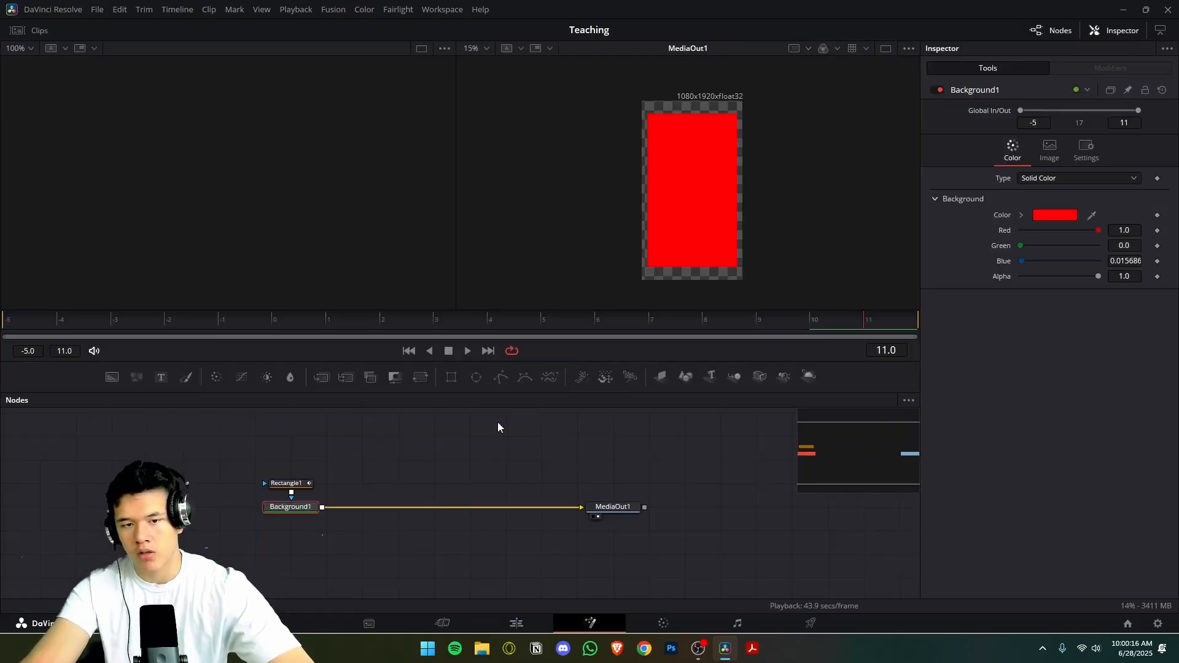
pyautogui.click(289, 484)
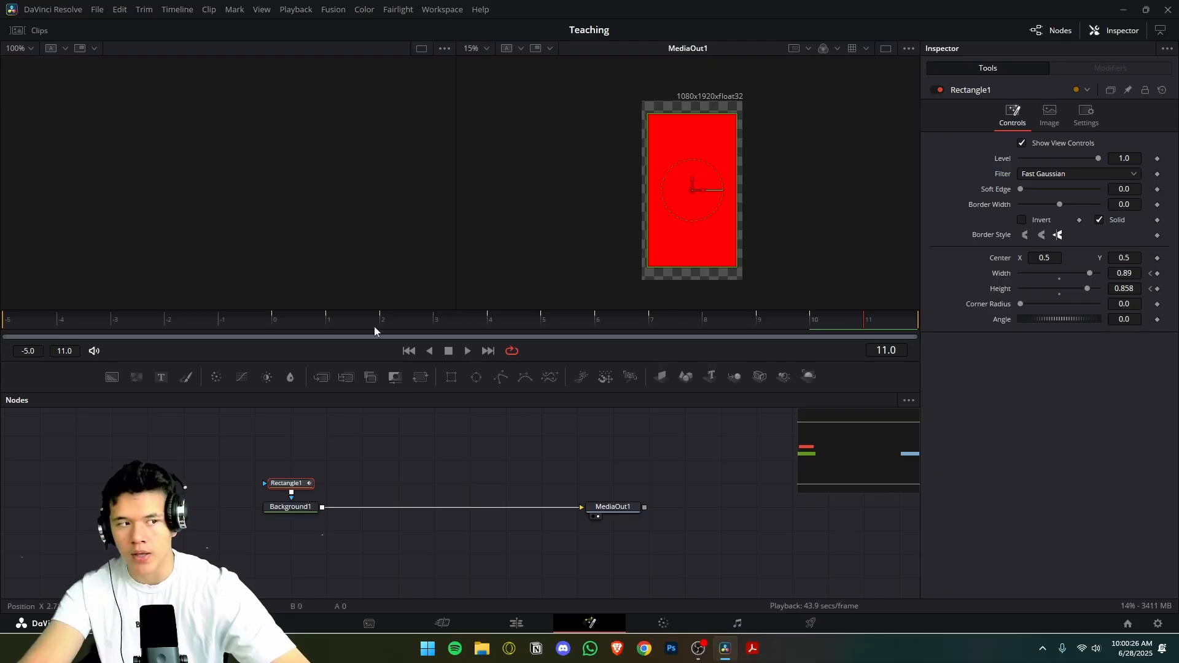
pyautogui.moveTo(0, 192); pyautogui.dragTo(396, 3)
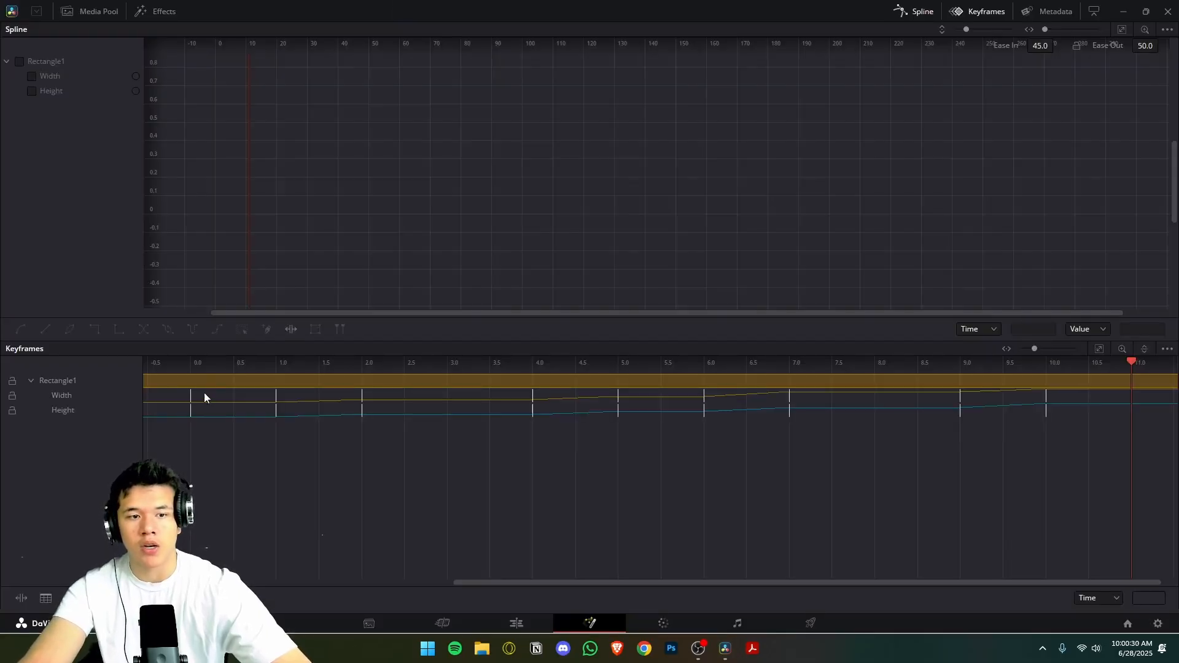
pyautogui.click(1099, 349)
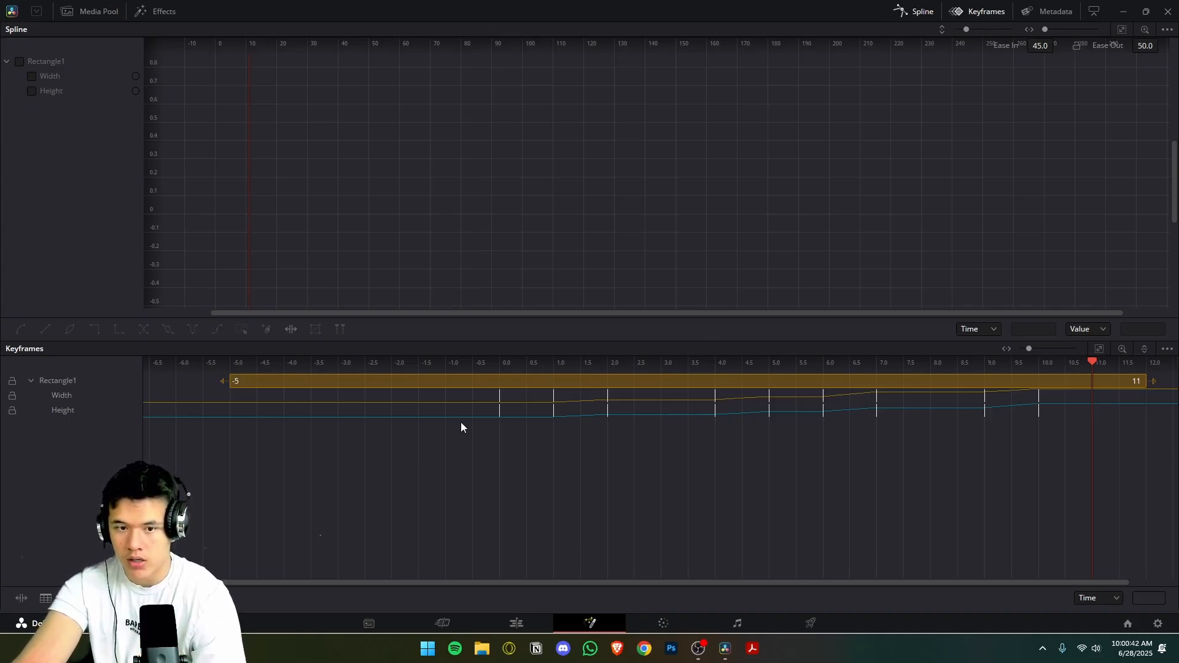
pyautogui.moveTo(461, 422); pyautogui.dragTo(1086, 385)
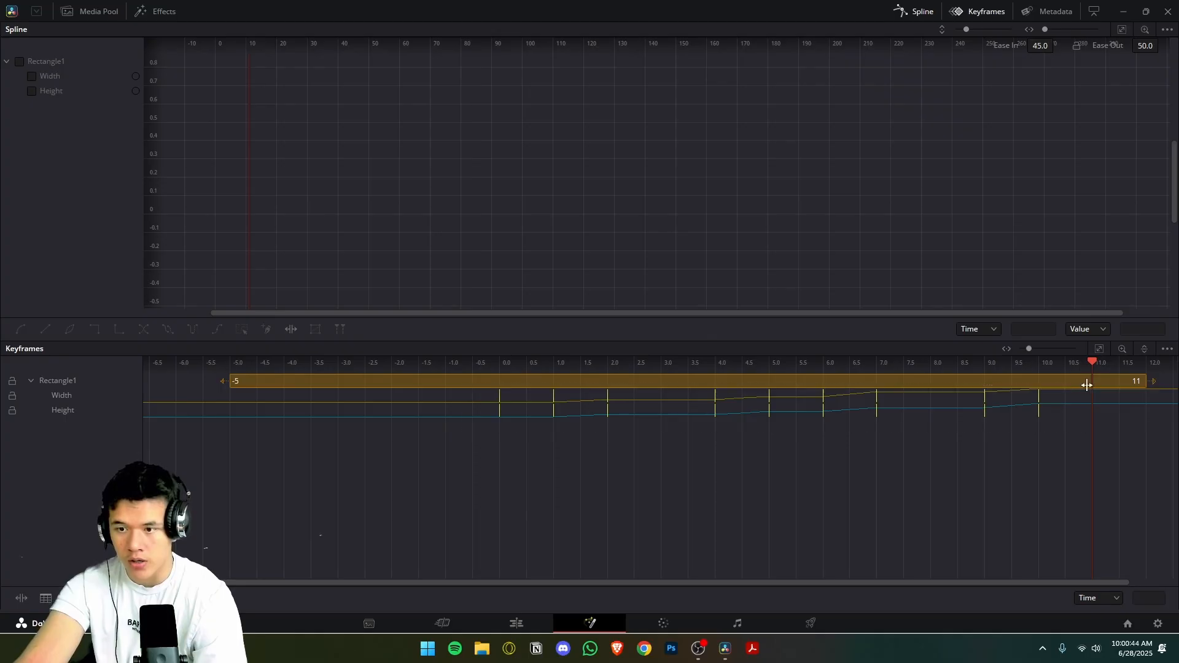
pyautogui.moveTo(499, 399); pyautogui.dragTo(235, 395)
pyautogui.rightClick(233, 394)
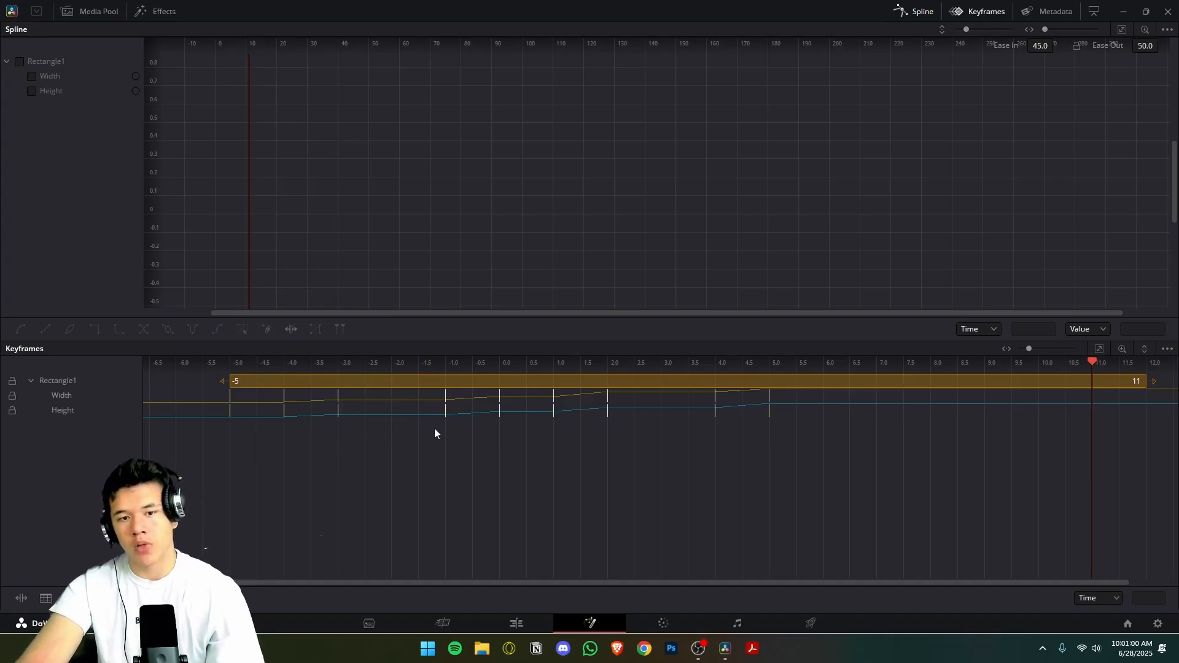
# Step: Space out the size jumps by moving the keyframes from frame -1 onward one frame later and those from frame 2 onward further later
pyautogui.moveTo(545, 452); pyautogui.dragTo(869, 389)
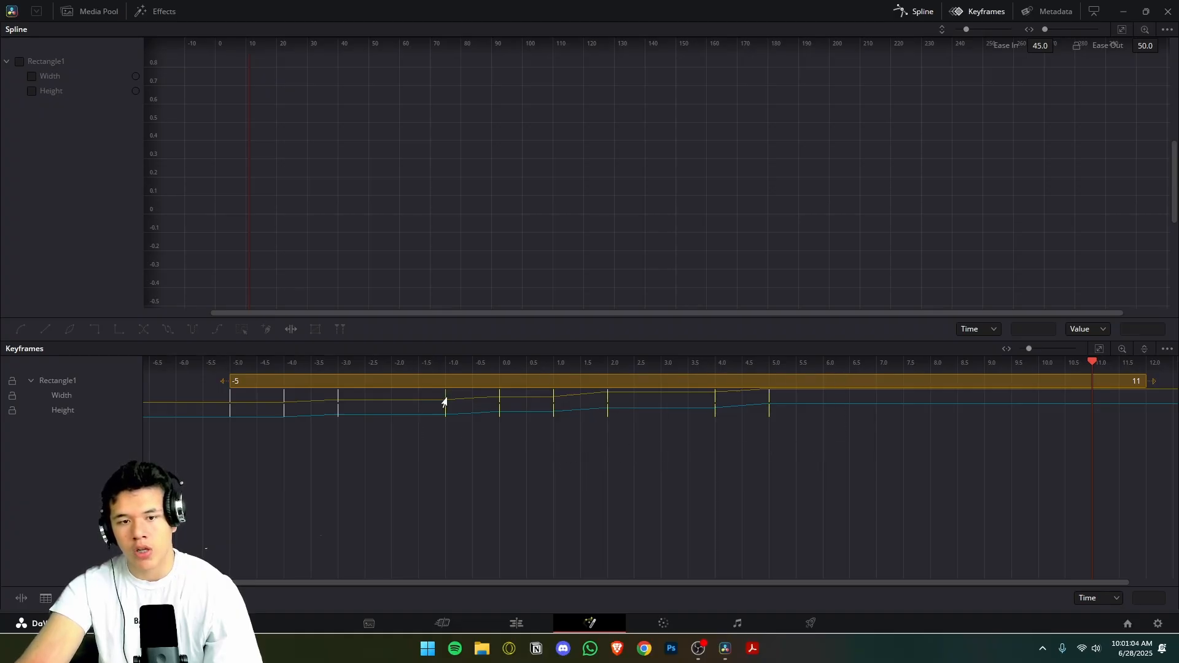
pyautogui.moveTo(443, 399); pyautogui.dragTo(490, 403)
pyautogui.moveTo(583, 440); pyautogui.dragTo(875, 381)
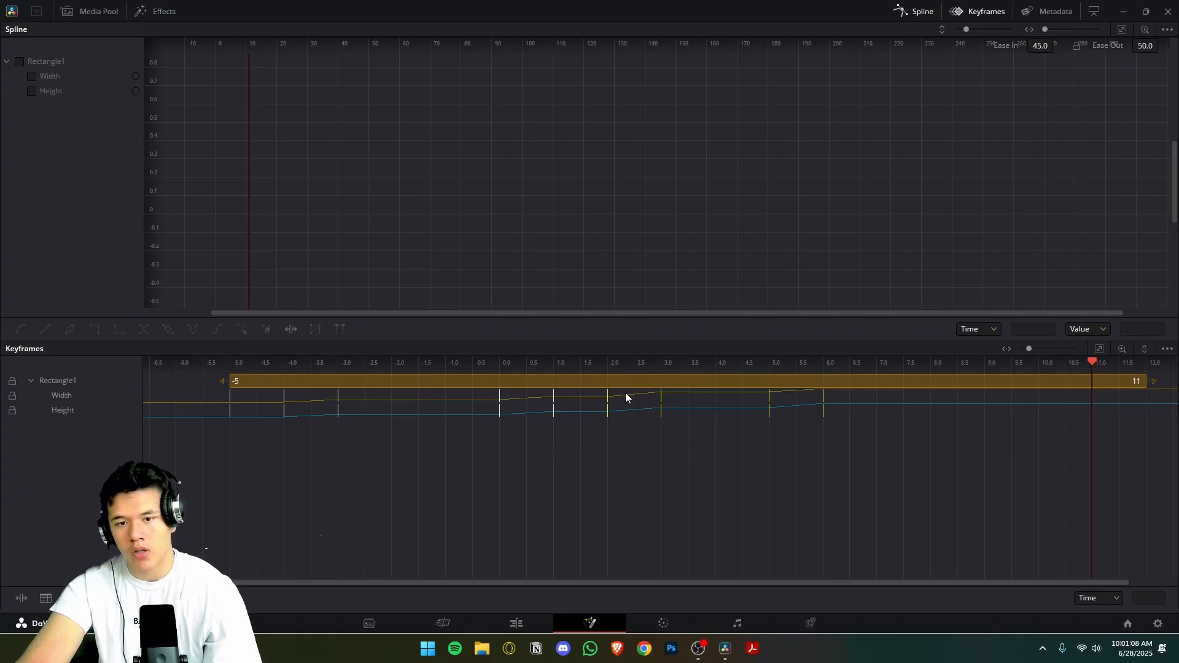
pyautogui.moveTo(578, 445); pyautogui.dragTo(873, 361)
pyautogui.moveTo(610, 394); pyautogui.dragTo(695, 397)
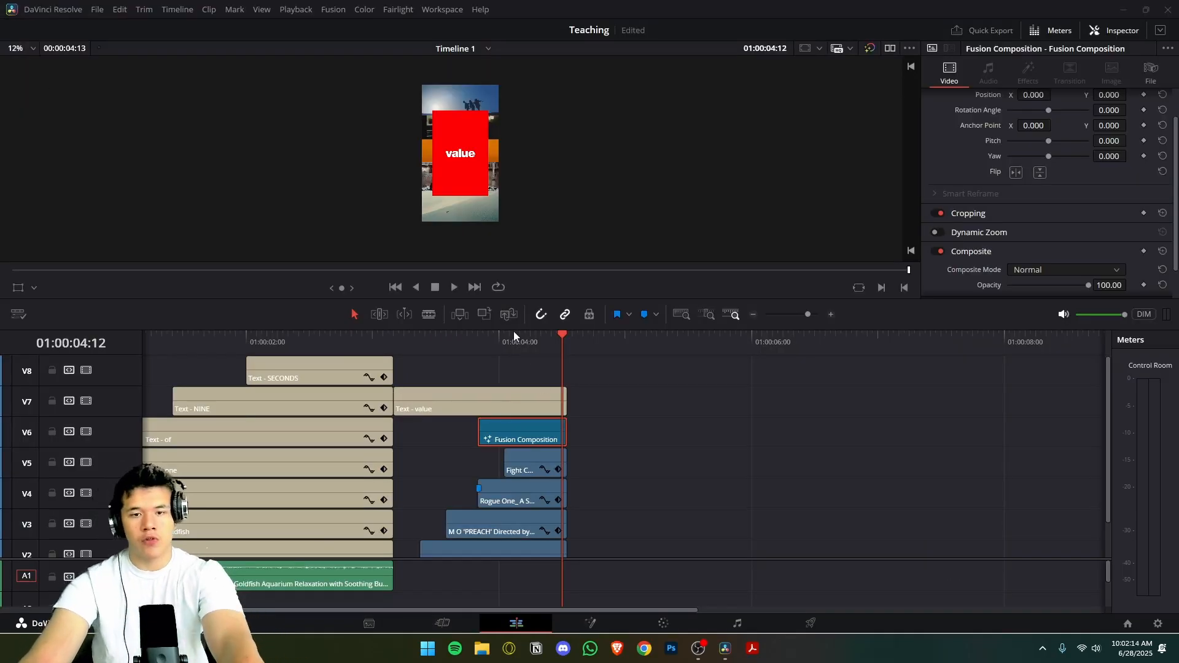
# Step: Preview the retimed rectangle on the edit timeline and add a Solid Color generator on V6 directly after the Fusion Composition
pyautogui.moveTo(463, 340); pyautogui.dragTo(430, 342)
pyautogui.press('space')
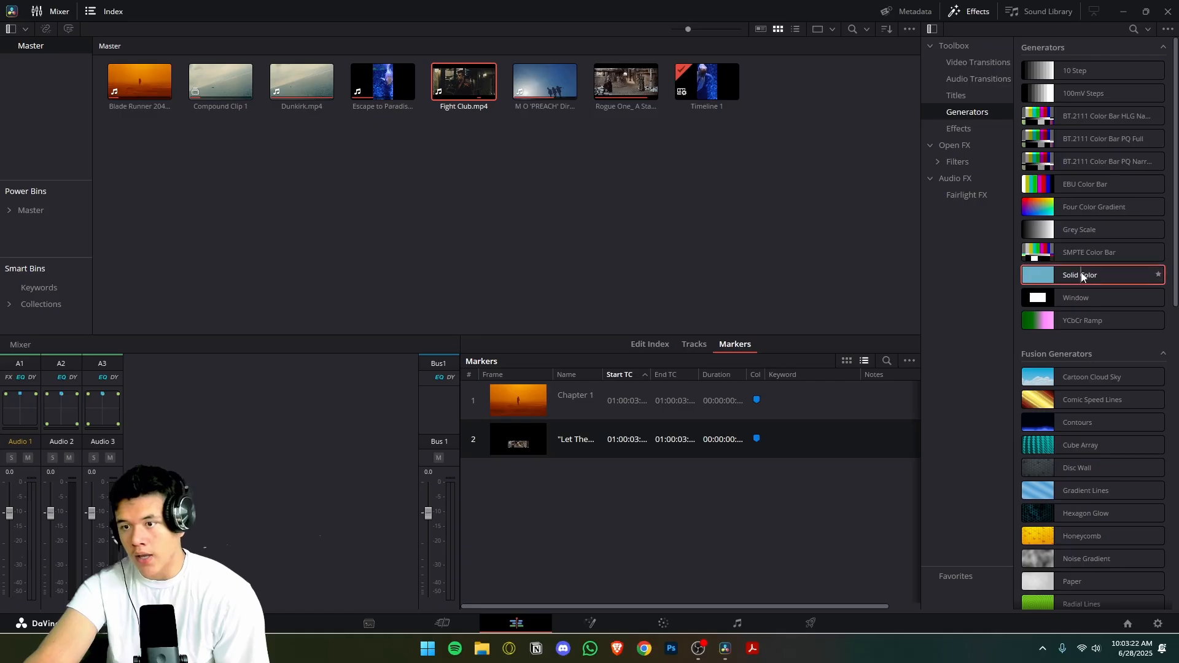
pyautogui.moveTo(1080, 276); pyautogui.dragTo(307, 337)
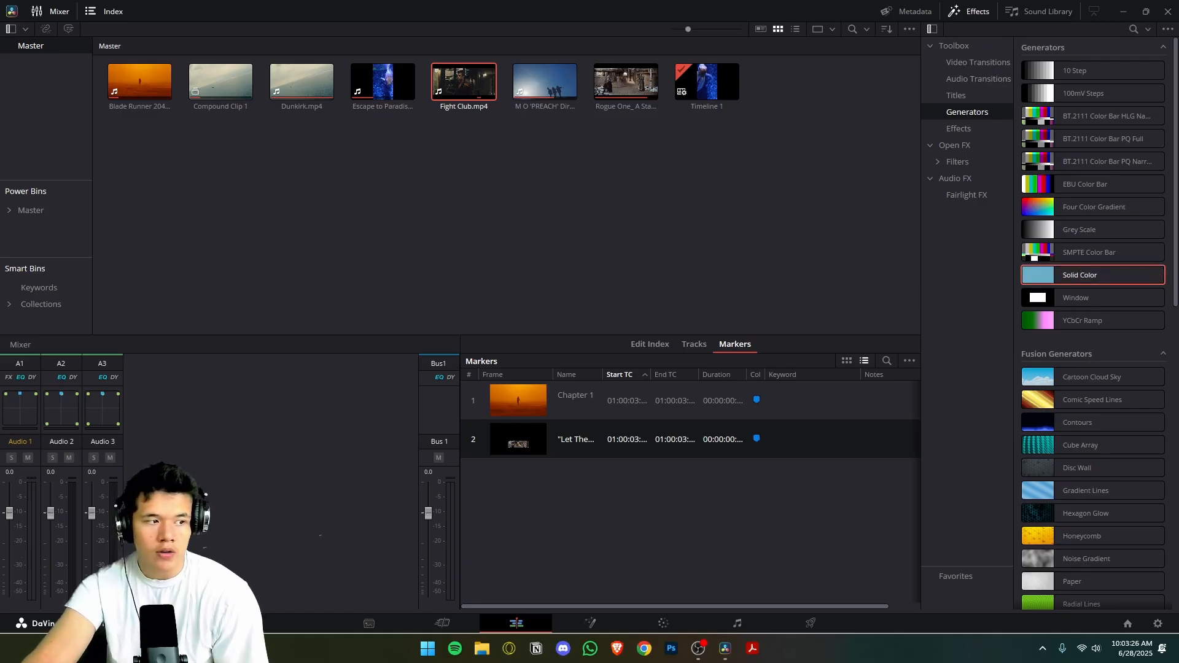
pyautogui.moveTo(0, 120); pyautogui.dragTo(329, 3)
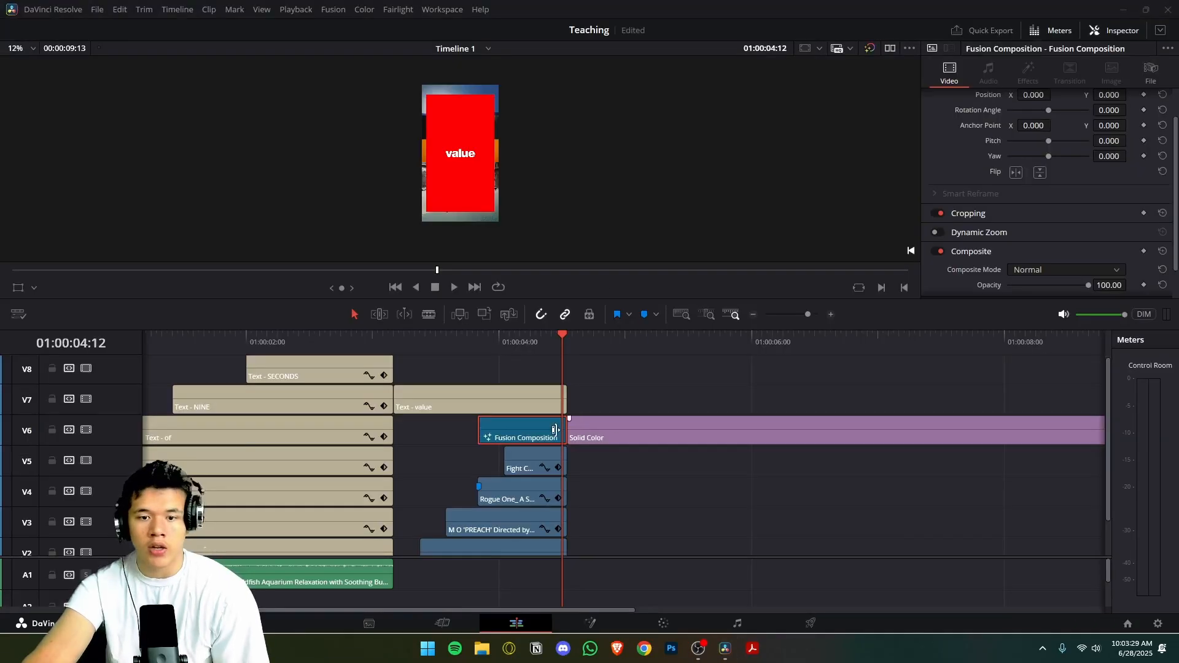
# Step: Set the Solid Color generator's colour to red #ff0004
pyautogui.click(565, 337)
pyautogui.press('Left')
pyautogui.press('Left')
pyautogui.press('Left')
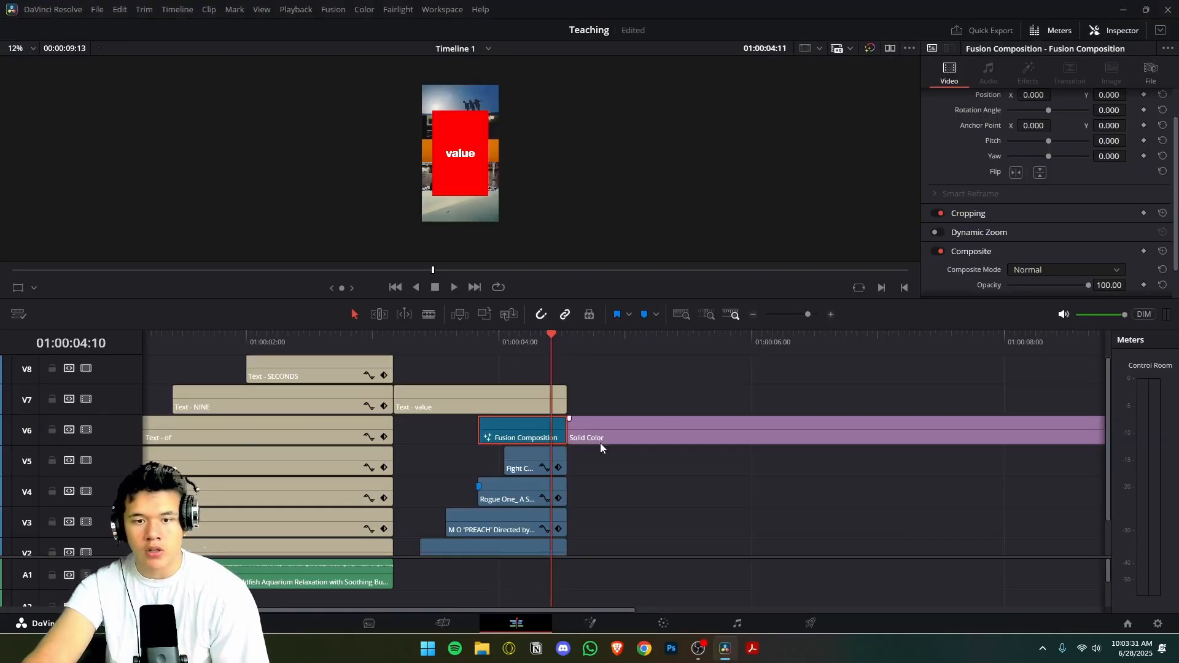
pyautogui.click(586, 428)
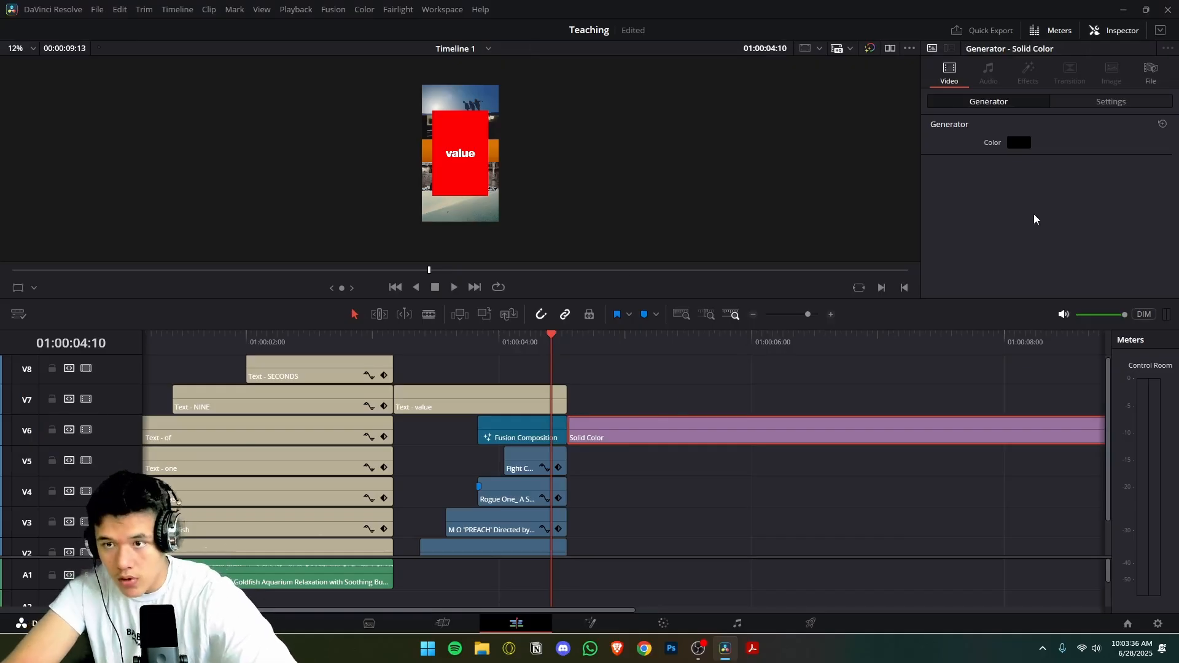
pyautogui.click(1021, 143)
pyautogui.moveTo(612, 232); pyautogui.dragTo(507, 177)
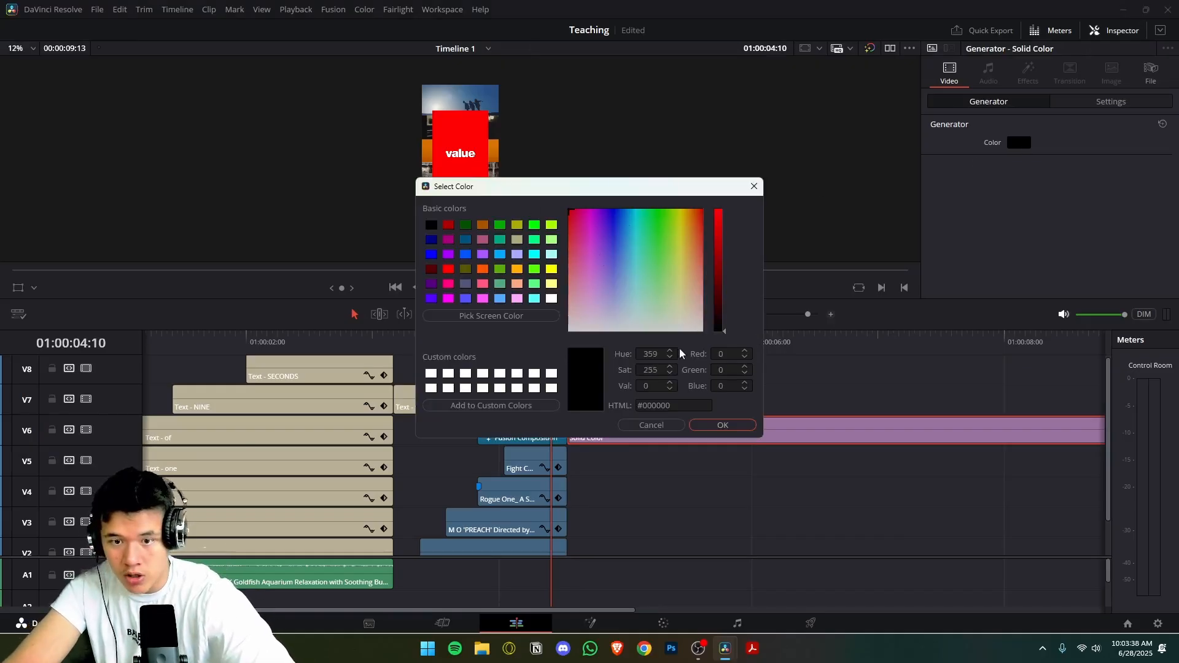
pyautogui.moveTo(725, 335); pyautogui.dragTo(725, 209)
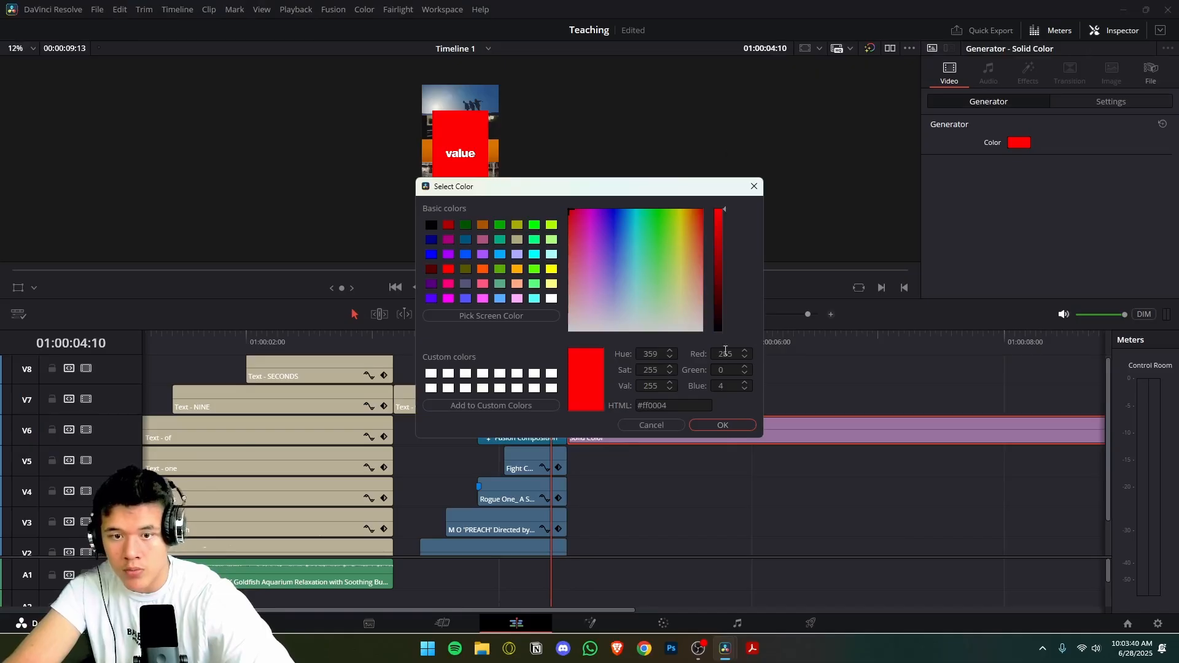
pyautogui.click(733, 429)
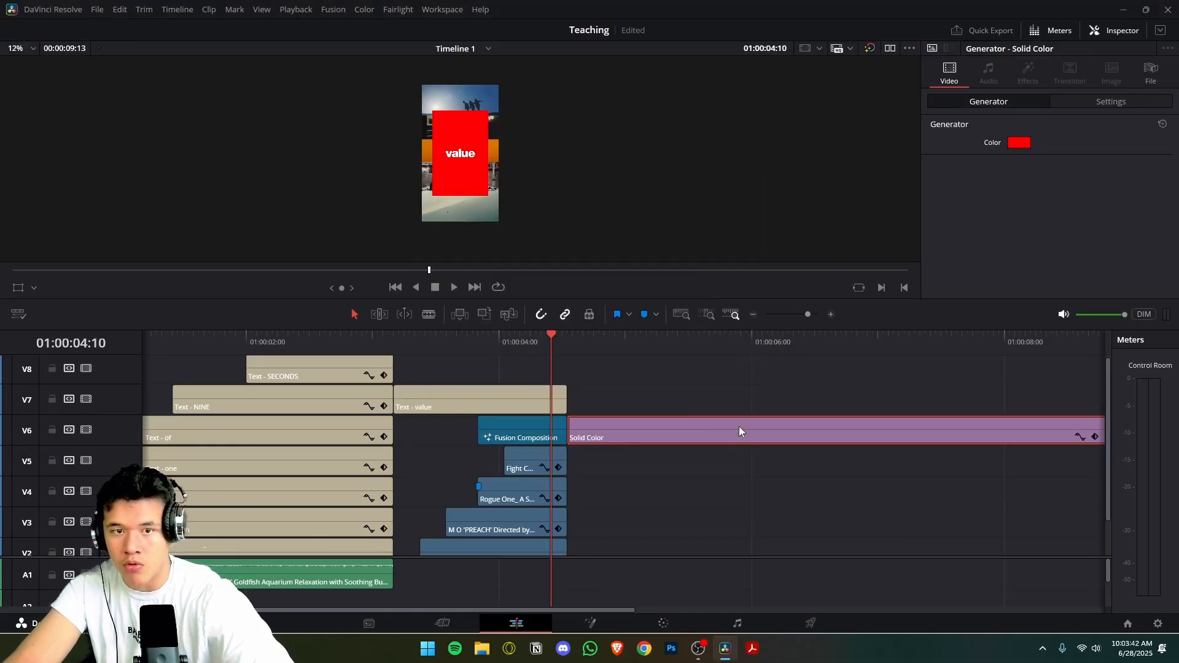
# Step: Check the HTML colour code of Background1 in the Fusion Composition and return to the edit timeline
pyautogui.press('Right')
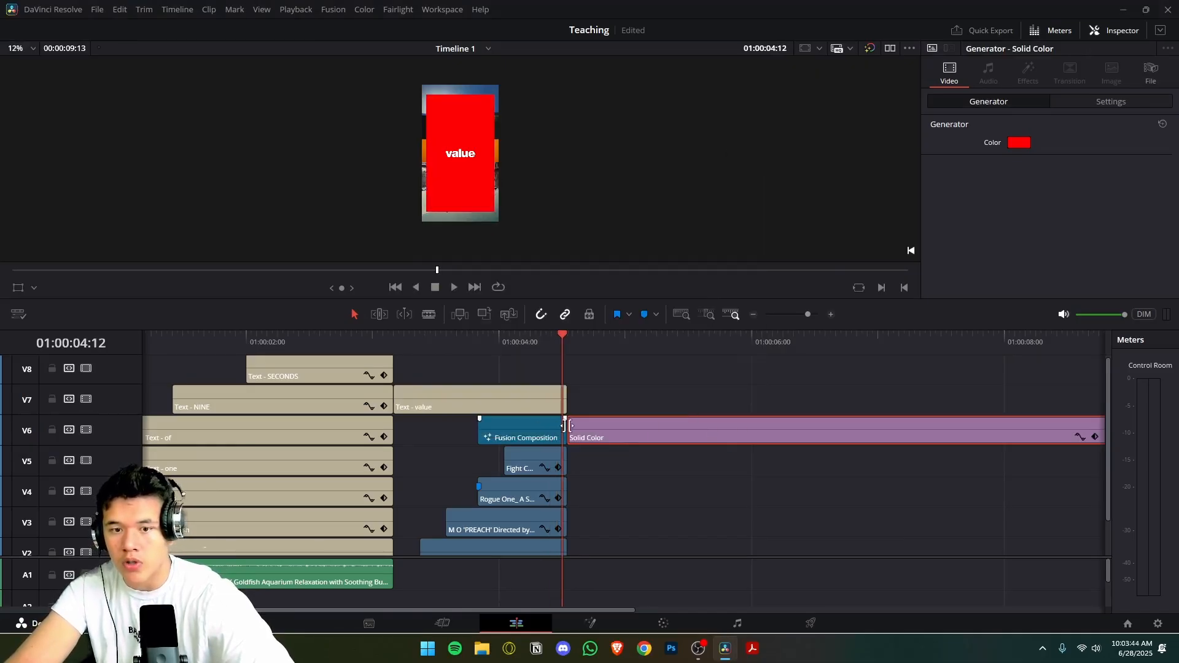
pyautogui.click(532, 438)
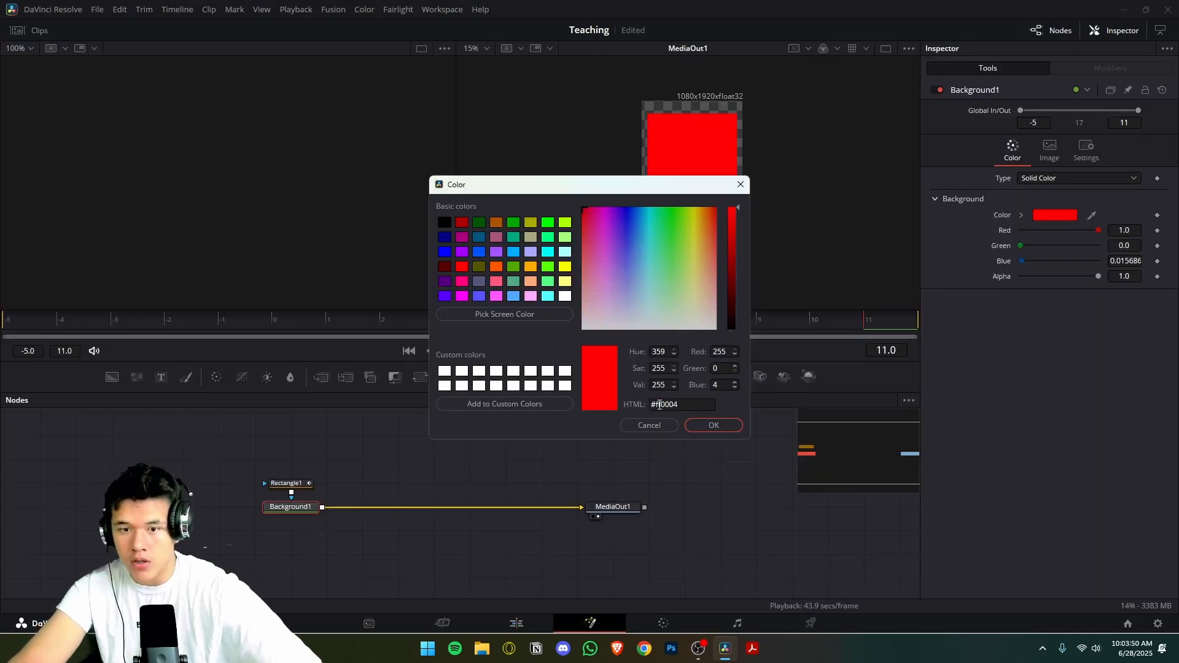
pyautogui.click(644, 423)
pyautogui.hotkey('shift', '4')
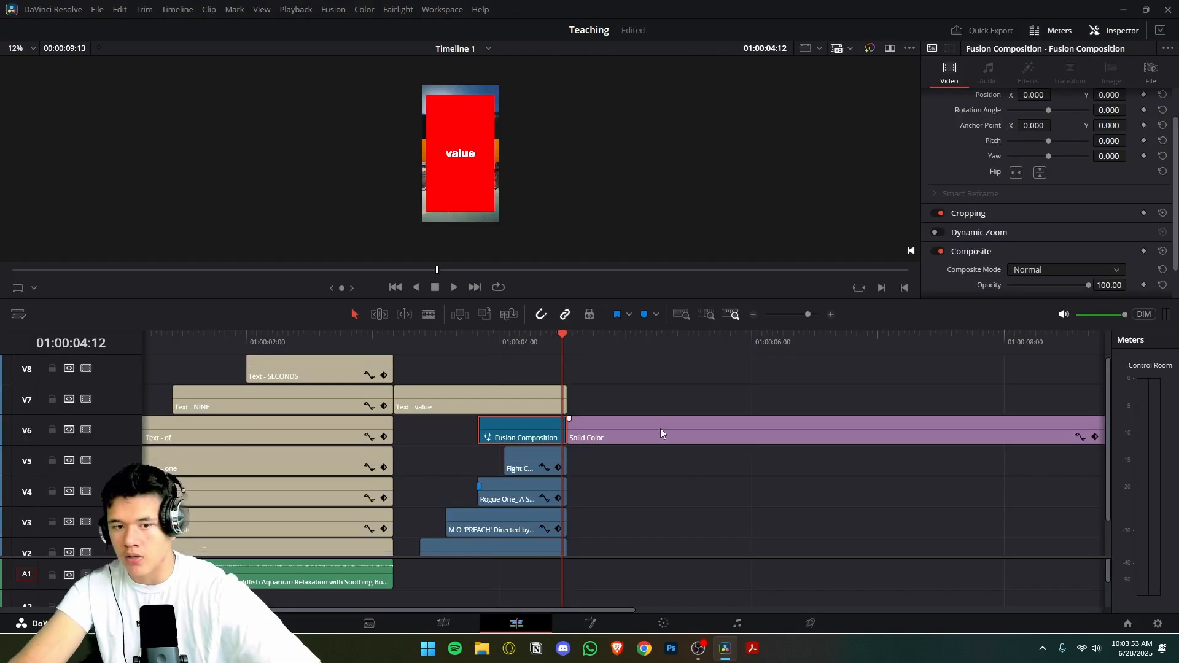
# Step: Place the Solid Color clip on V1 directly after the Blade Runner 2049 clip and play back the transition
pyautogui.click(661, 428)
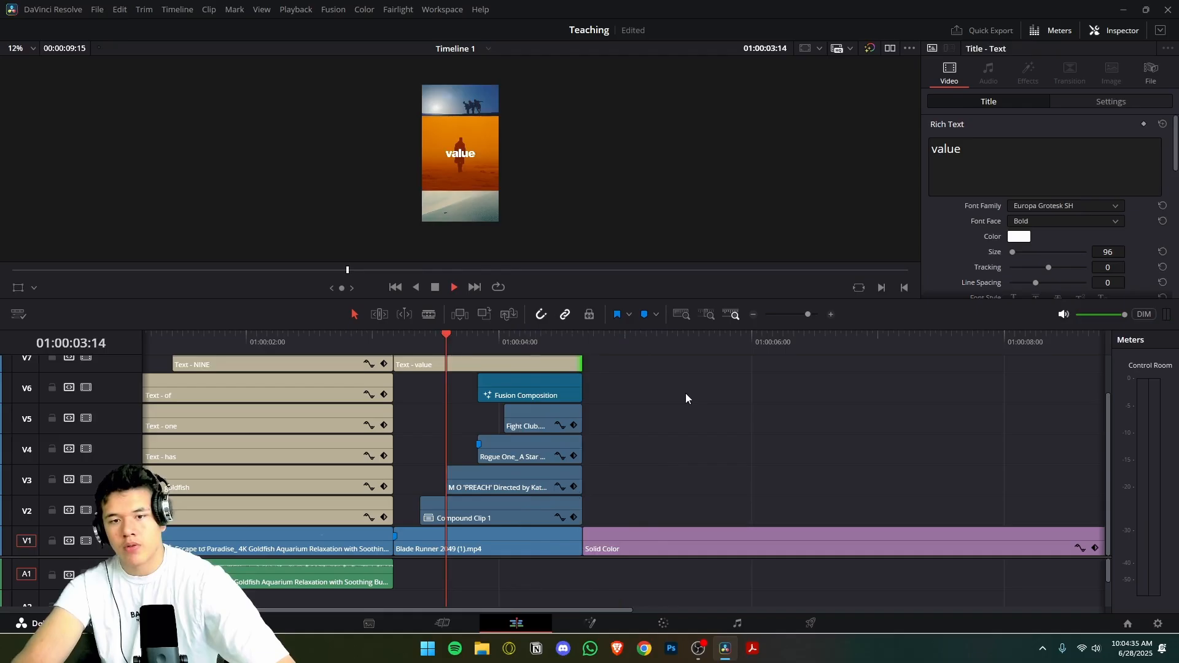
pyautogui.press('space')
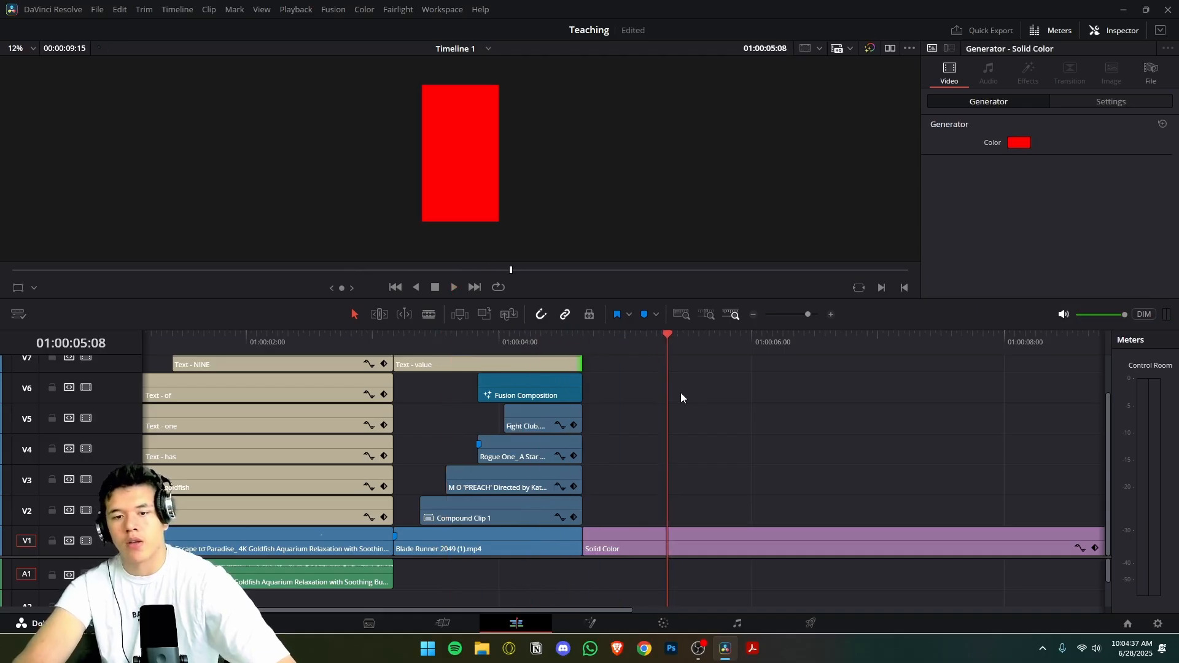